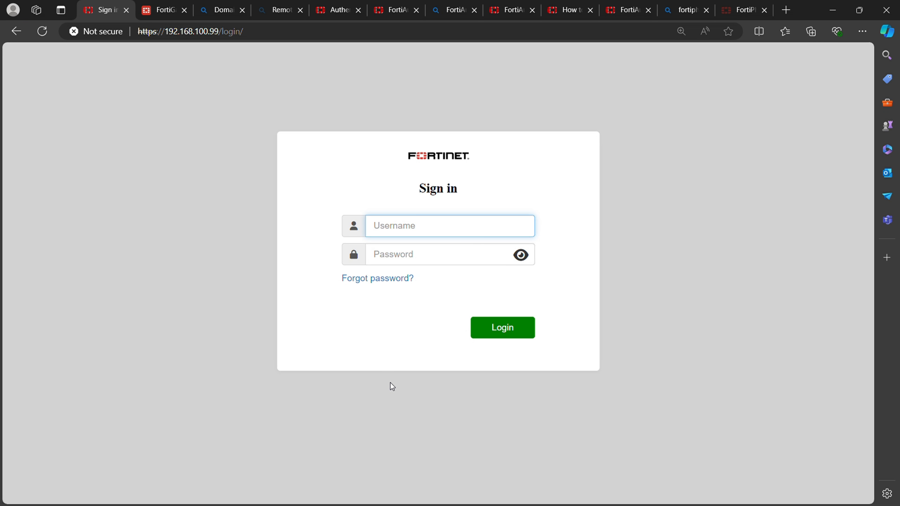
Sign in to FortiAuthenticator as admin with the account password.
{"action": "key", "text": "alt"}
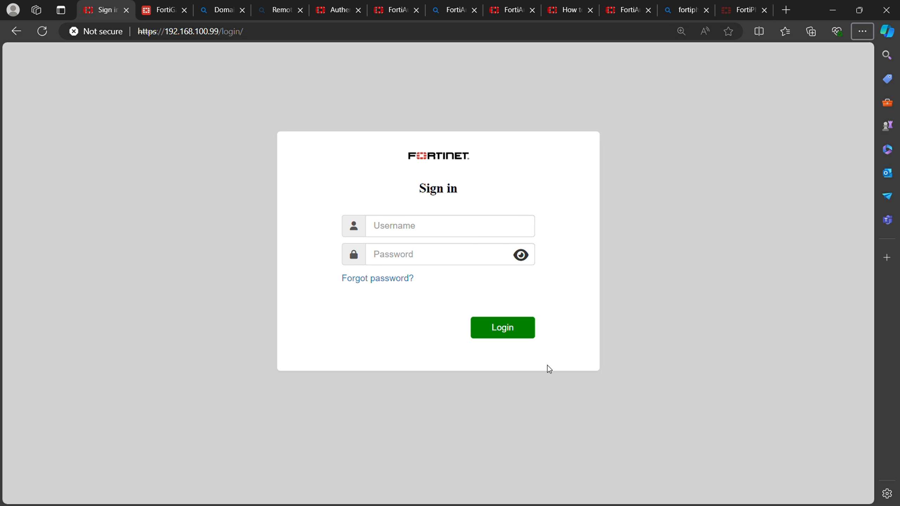
{"action": "left_click", "coordinate": [333, 148]}
{"action": "left_click", "coordinate": [419, 227]}
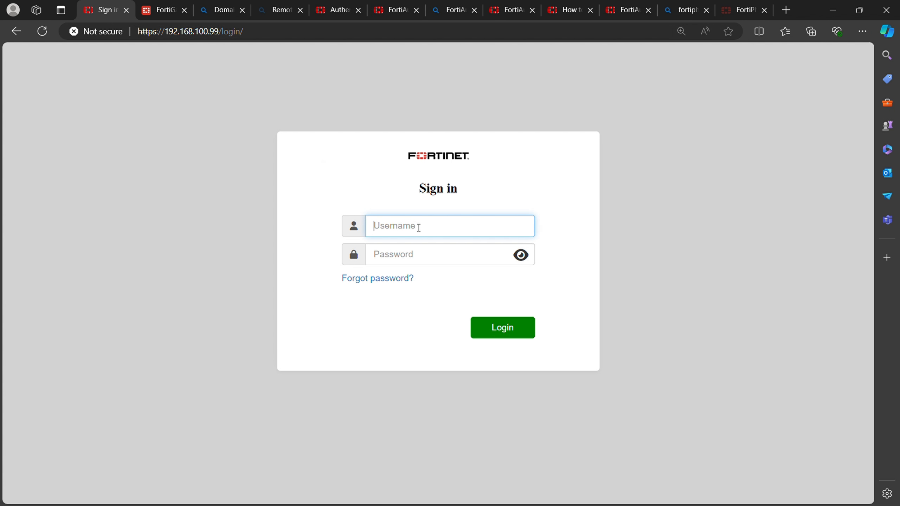
{"action": "type", "text": "admin"}
{"action": "key", "text": "Tab"}
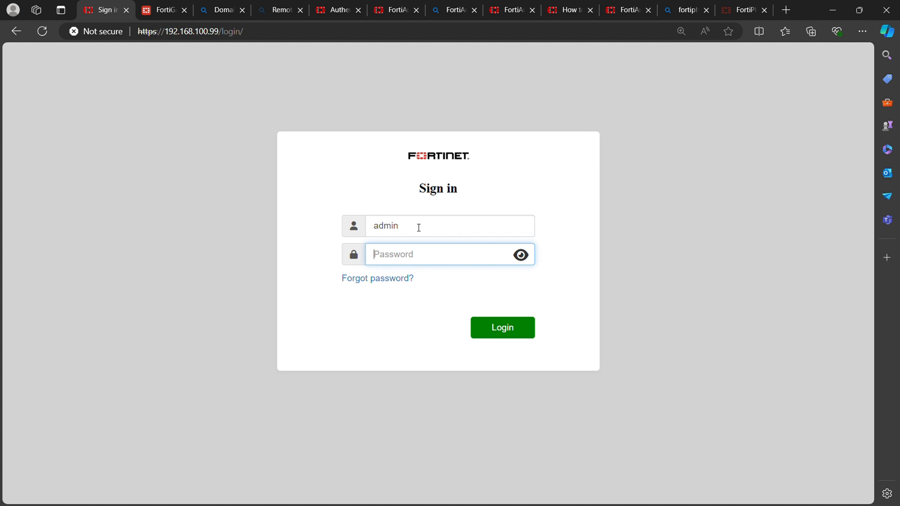
{"action": "type", "text": "•••••••••••••"}
{"action": "left_click", "coordinate": [498, 332]}
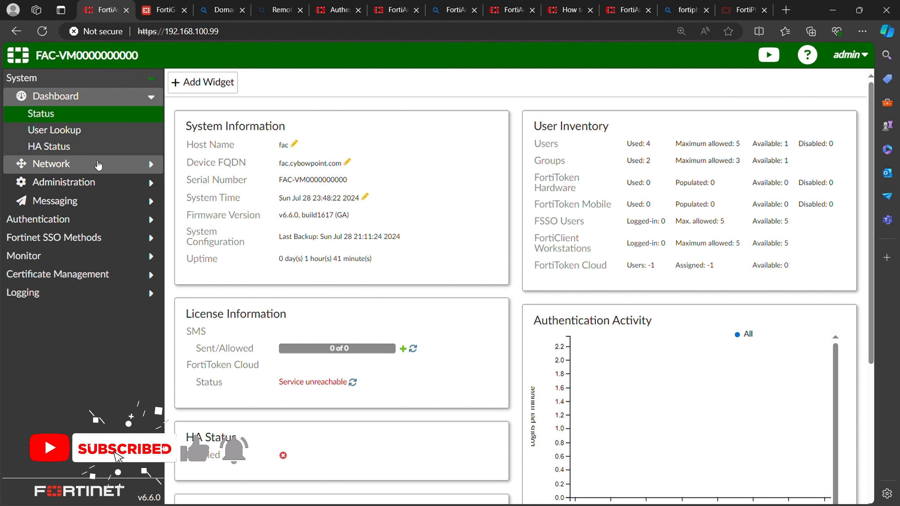
Open the port1 network interface, review its admin access and service rights, and save it.
{"action": "left_click", "coordinate": [96, 171]}
{"action": "left_click", "coordinate": [46, 133]}
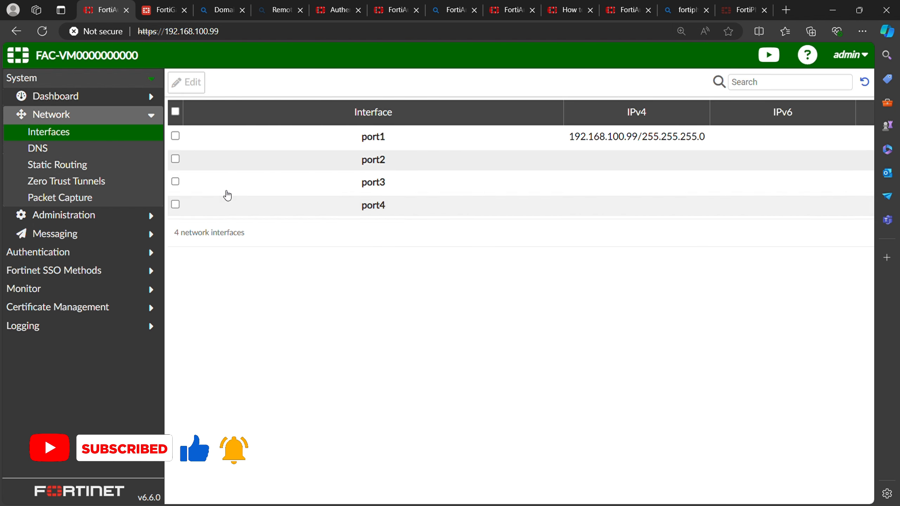
{"action": "double_click", "coordinate": [274, 146]}
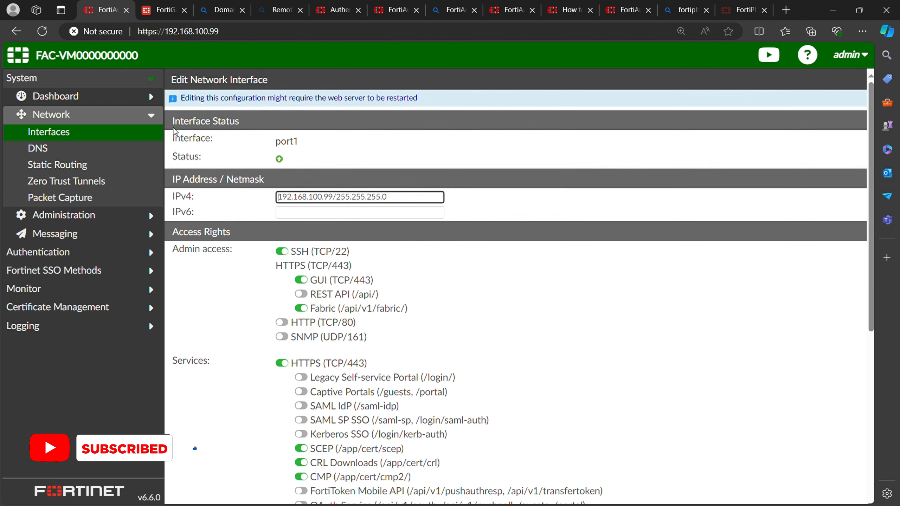
{"action": "scroll", "coordinate": [320, 331], "scroll_direction": "down", "scroll_amount": 5}
{"action": "scroll", "coordinate": [283, 237], "scroll_direction": "down", "scroll_amount": 3}
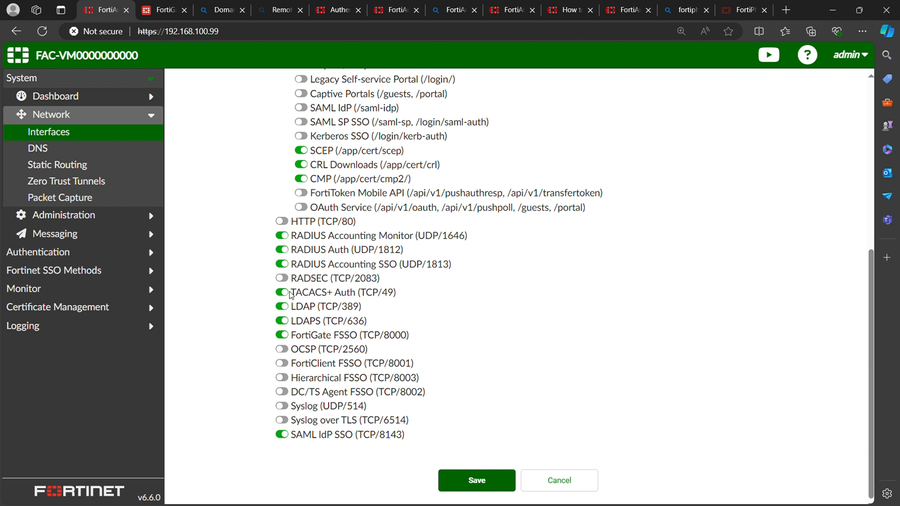
{"action": "scroll", "coordinate": [291, 295], "scroll_direction": "up", "scroll_amount": 6}
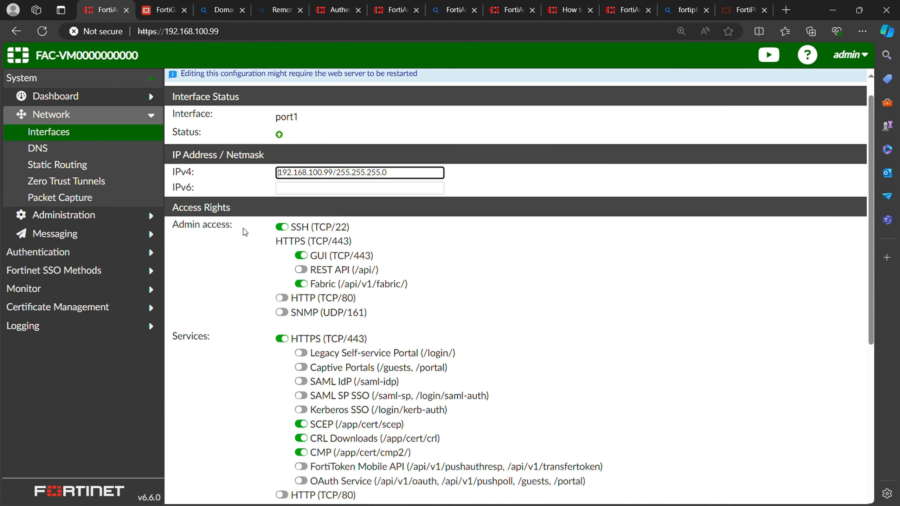
{"action": "scroll", "coordinate": [256, 191], "scroll_direction": "down", "scroll_amount": 7}
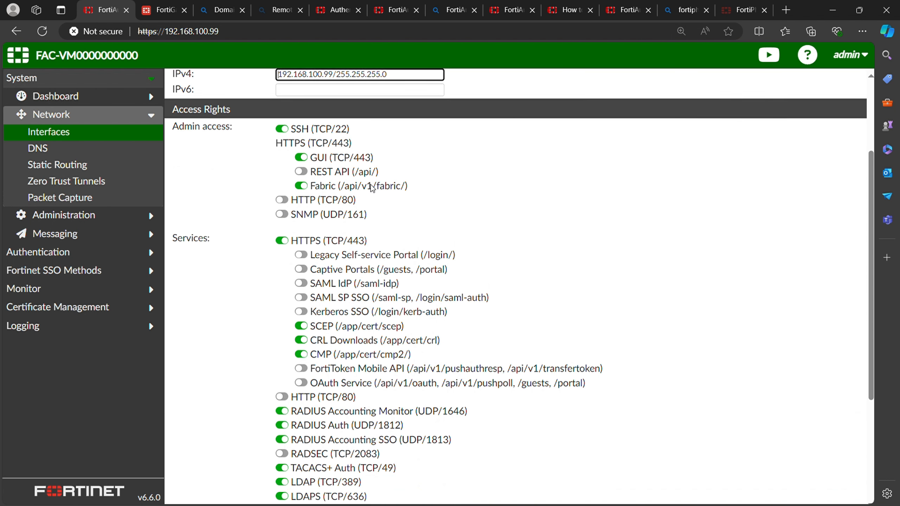
{"action": "left_click", "coordinate": [473, 481]}
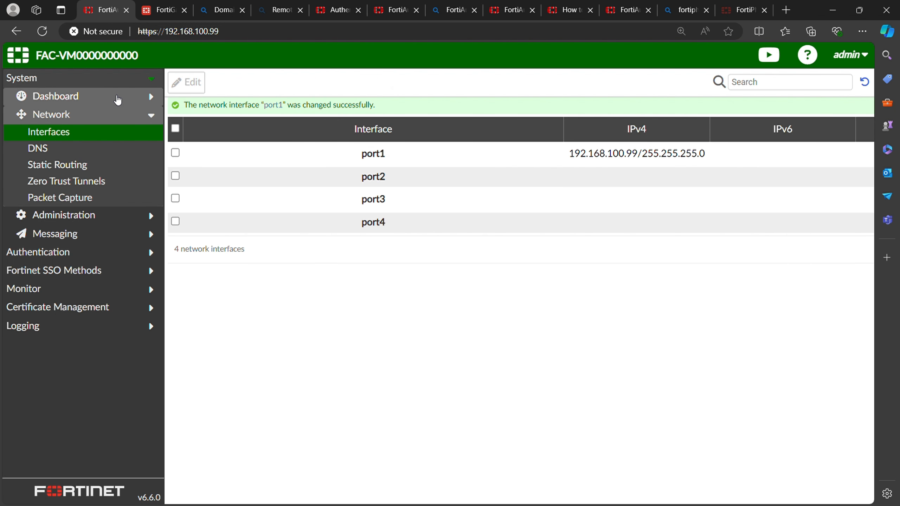
Examine the device FQDN in the system information on the dashboard status page.
{"action": "left_click", "coordinate": [118, 100]}
{"action": "left_click", "coordinate": [99, 121]}
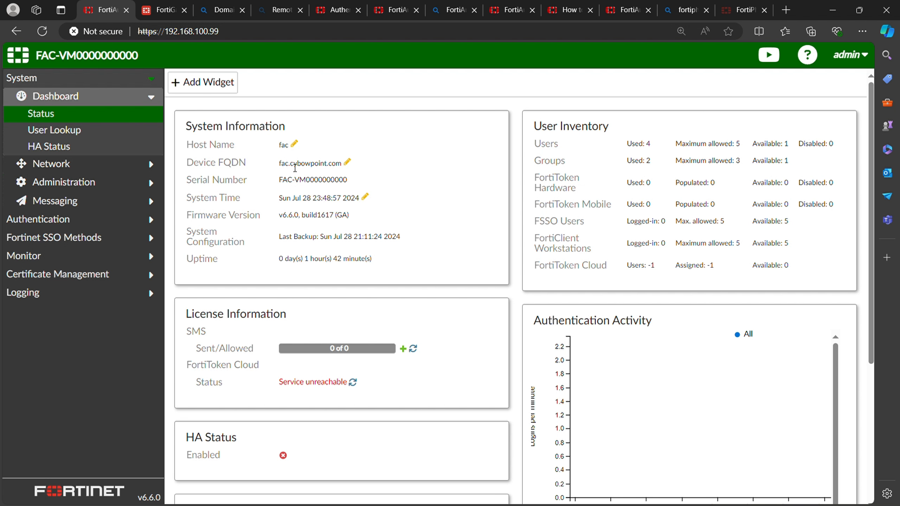
{"action": "left_click_drag", "start_coordinate": [291, 166], "coordinate": [343, 166]}
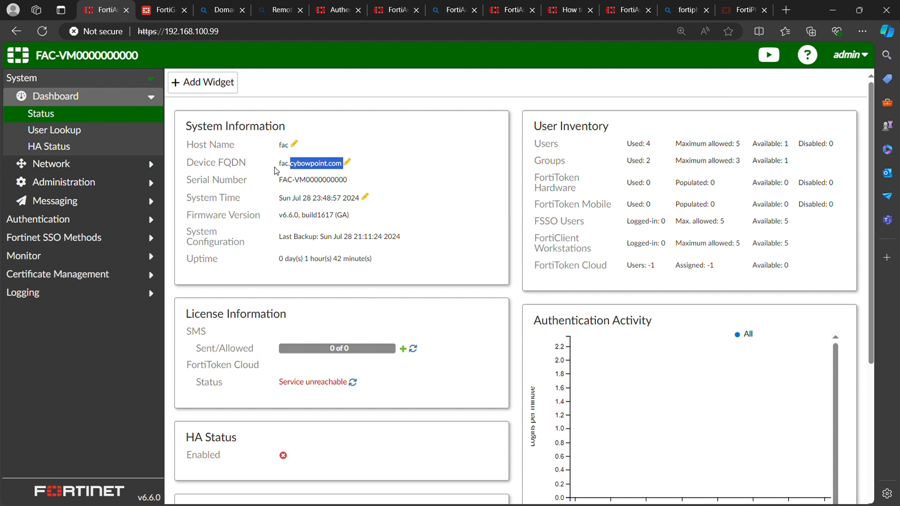
{"action": "left_click", "coordinate": [277, 171]}
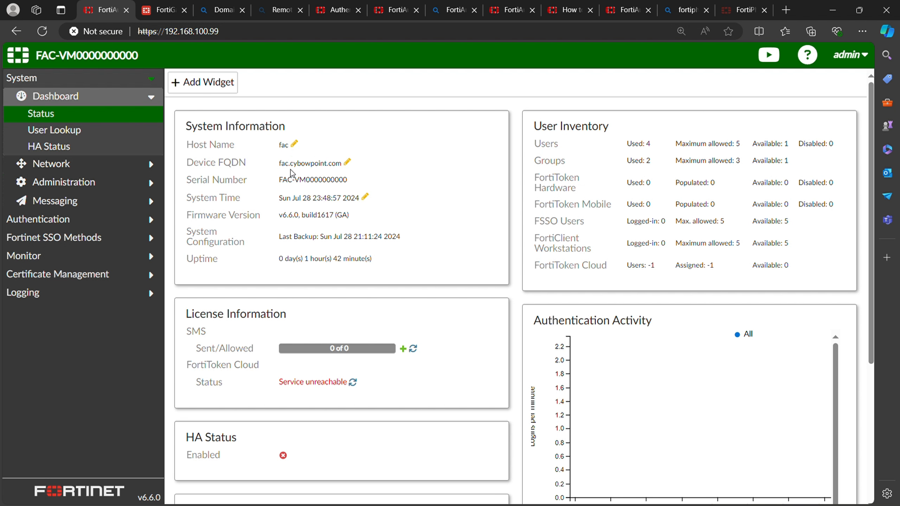
{"action": "left_click_drag", "start_coordinate": [291, 174], "coordinate": [341, 175]}
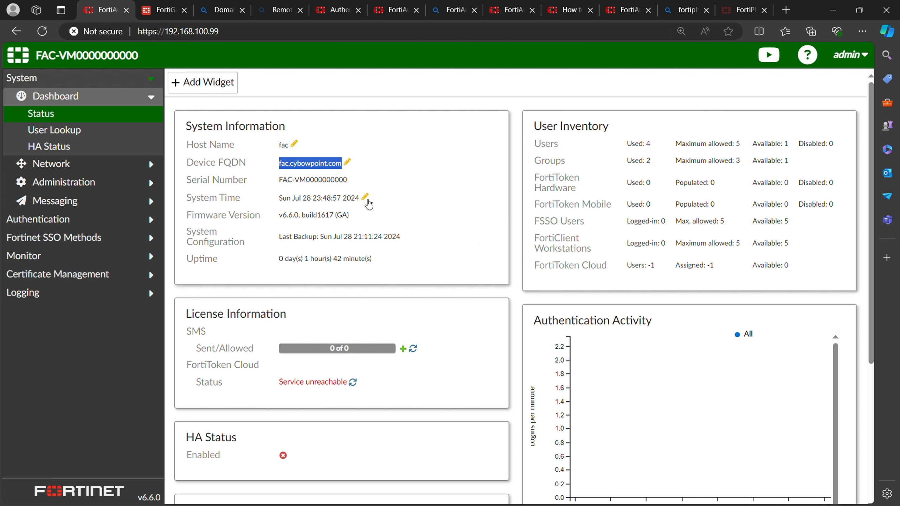
Open the system time settings, review the time zone, date, time and NTP server, and save them.
{"action": "left_click", "coordinate": [367, 201]}
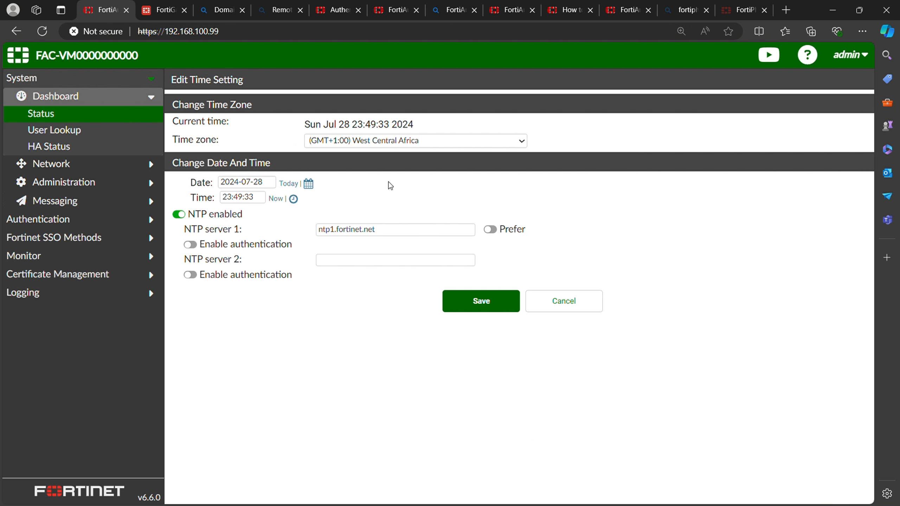
{"action": "left_click", "coordinate": [504, 301]}
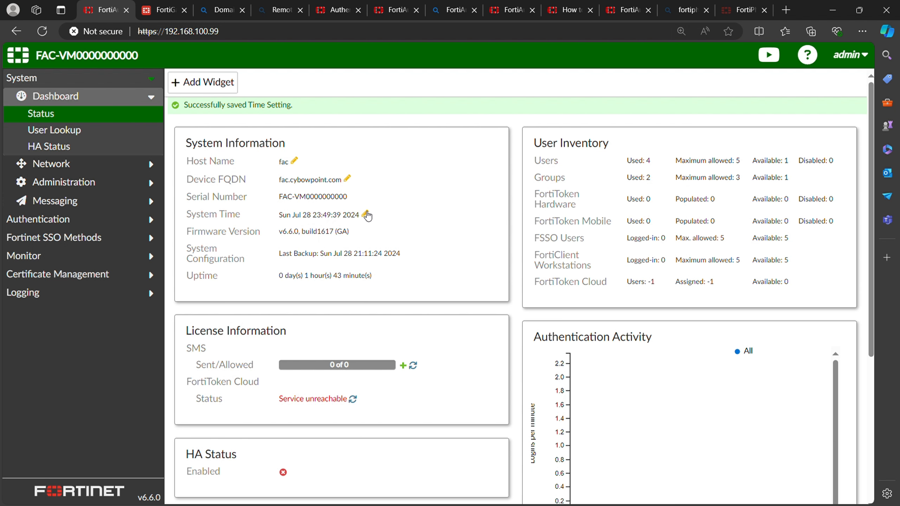
{"action": "left_click", "coordinate": [365, 214]}
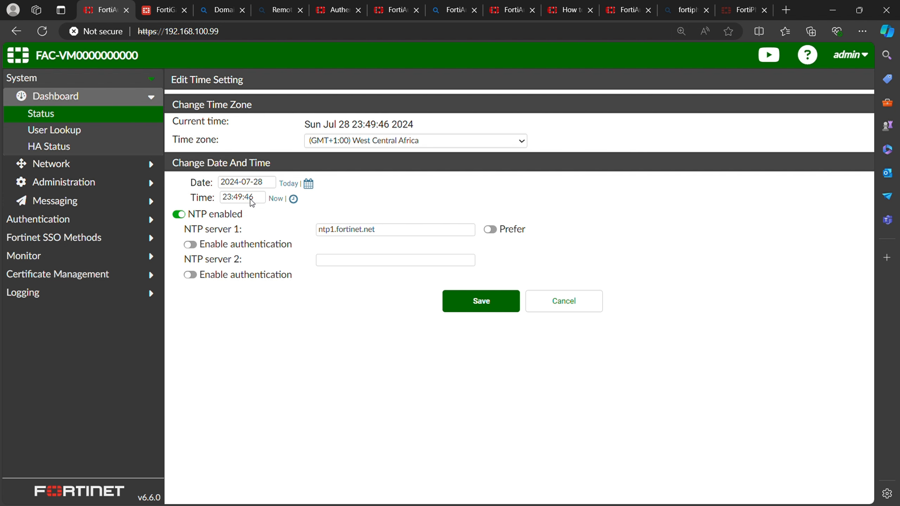
{"action": "left_click", "coordinate": [479, 300]}
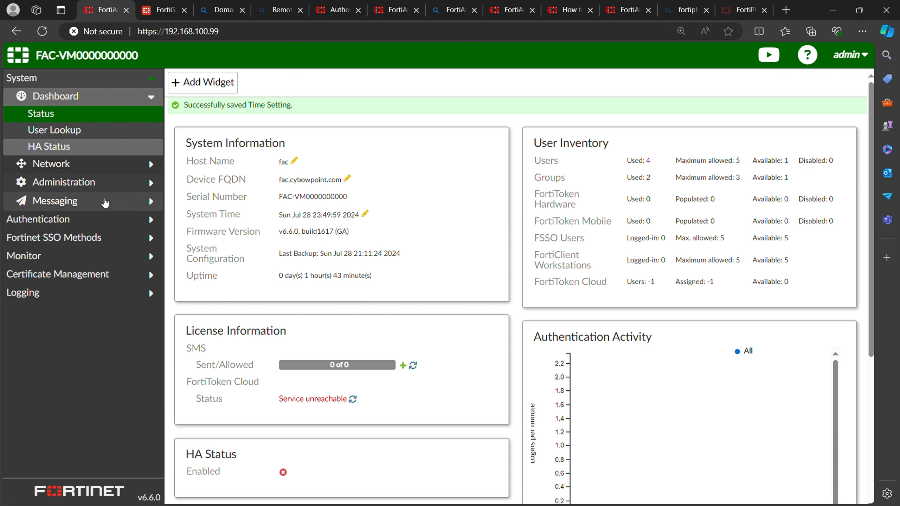
Open the Cybow LDAP entry under the remote authentication servers for editing.
{"action": "left_click", "coordinate": [121, 221]}
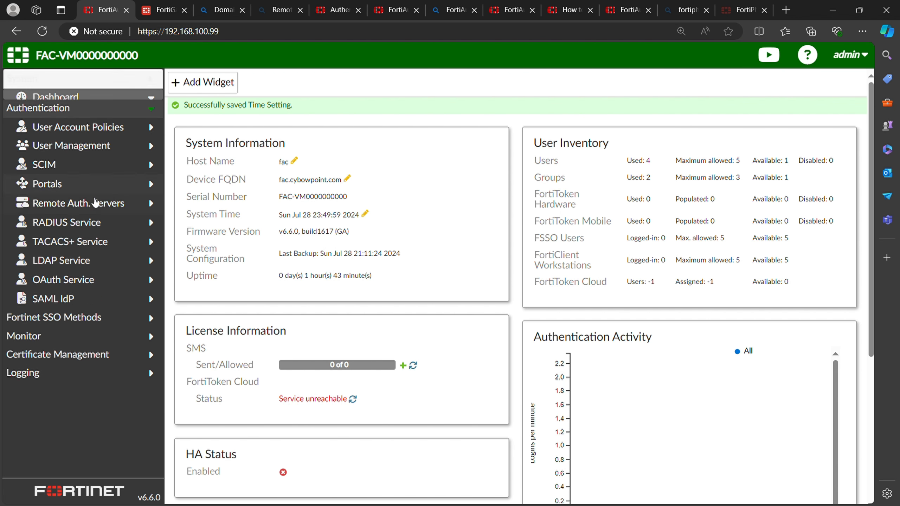
{"action": "left_click", "coordinate": [88, 192]}
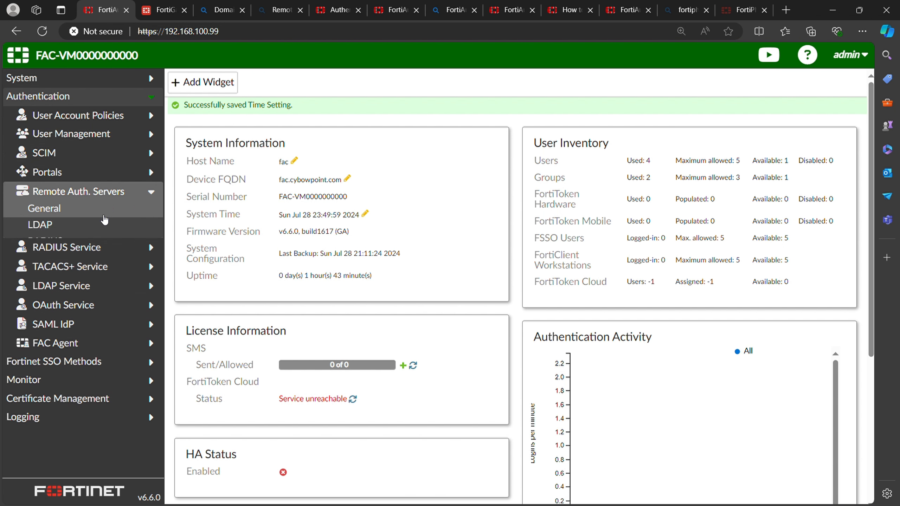
{"action": "left_click", "coordinate": [85, 230]}
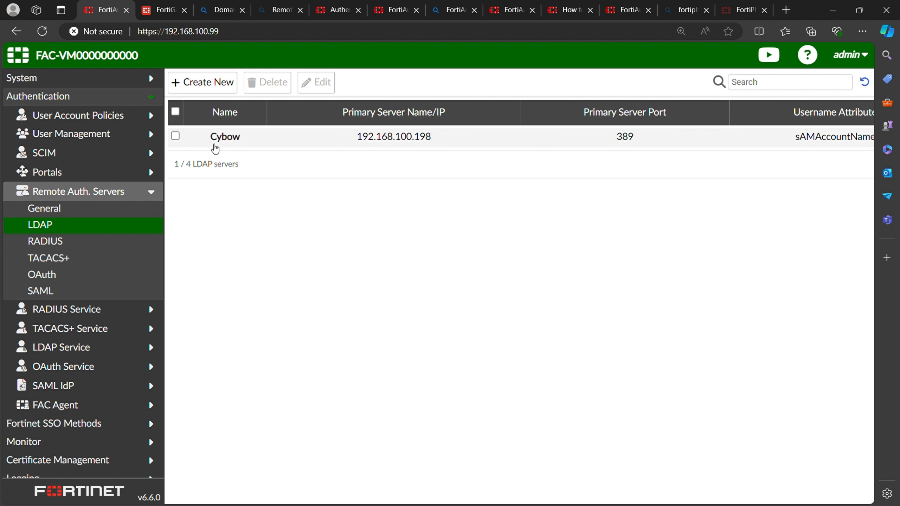
{"action": "left_click", "coordinate": [309, 149]}
{"action": "left_click", "coordinate": [118, 219]}
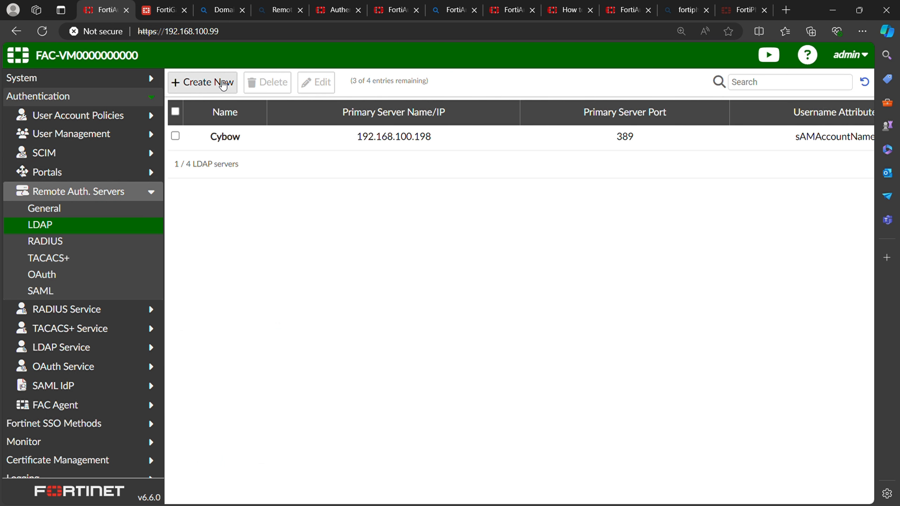
{"action": "left_click", "coordinate": [227, 136]}
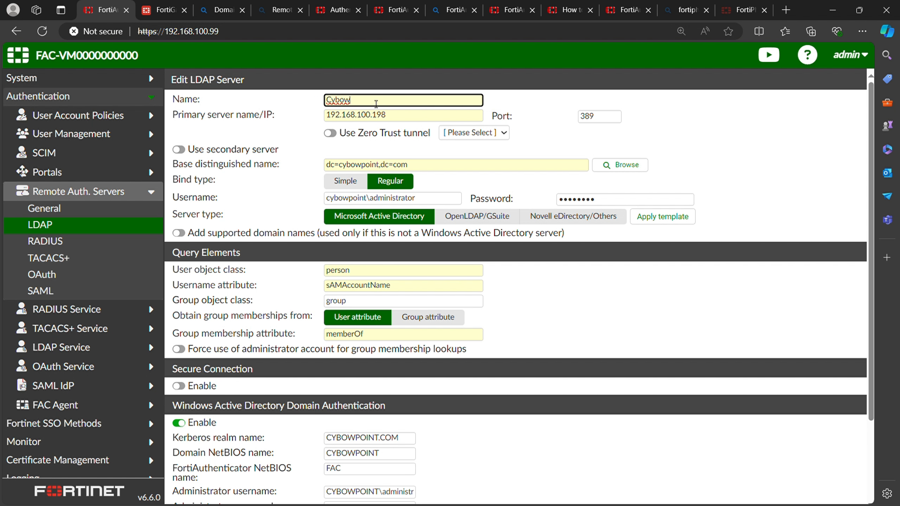
Review the LDAP server's name, primary server IP address and port.
{"action": "left_click_drag", "start_coordinate": [376, 103], "coordinate": [294, 103]}
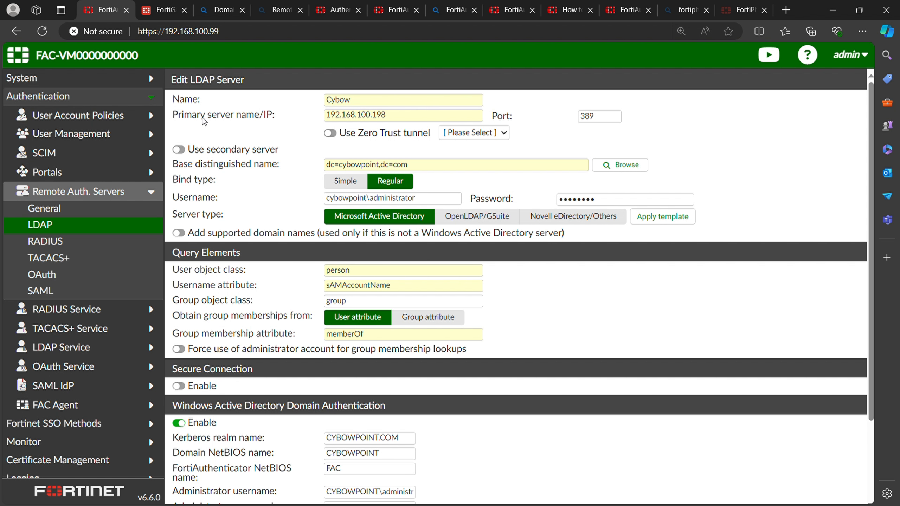
{"action": "left_click", "coordinate": [397, 120]}
{"action": "left_click_drag", "start_coordinate": [397, 122], "coordinate": [295, 110]}
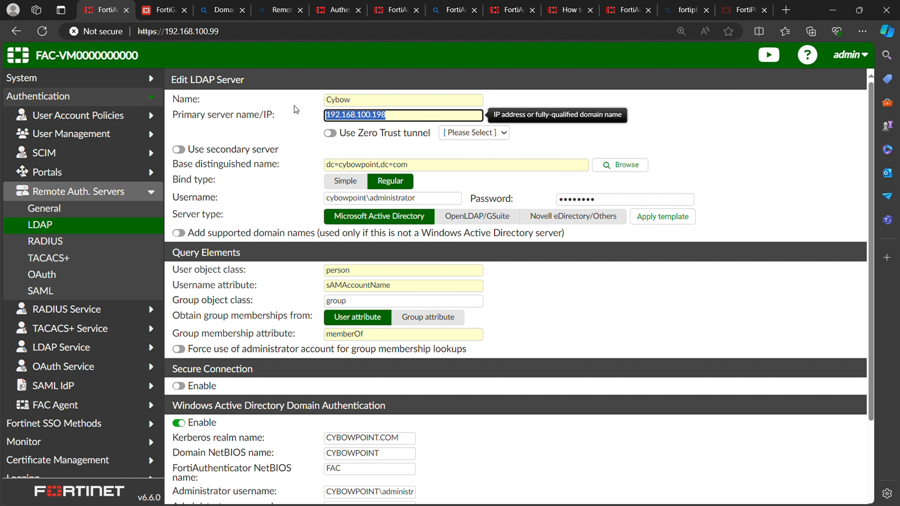
{"action": "left_click", "coordinate": [338, 124]}
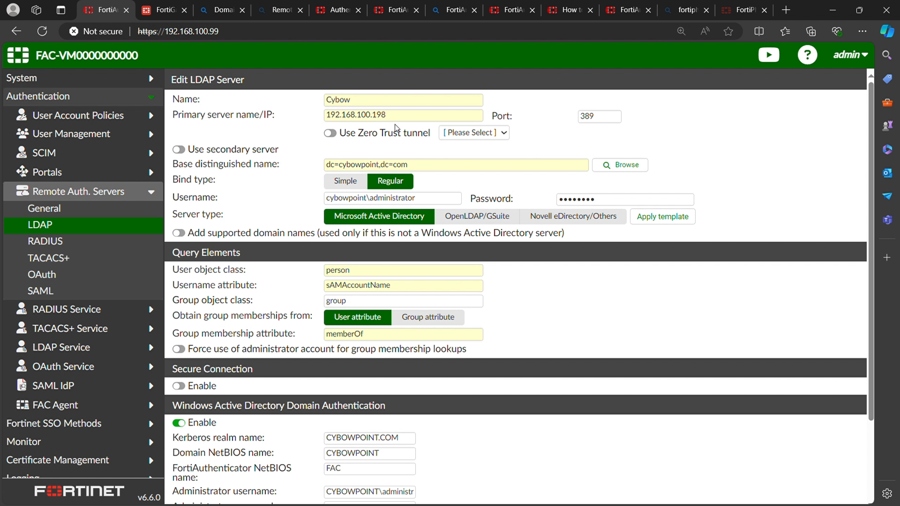
{"action": "double_click", "coordinate": [606, 117]}
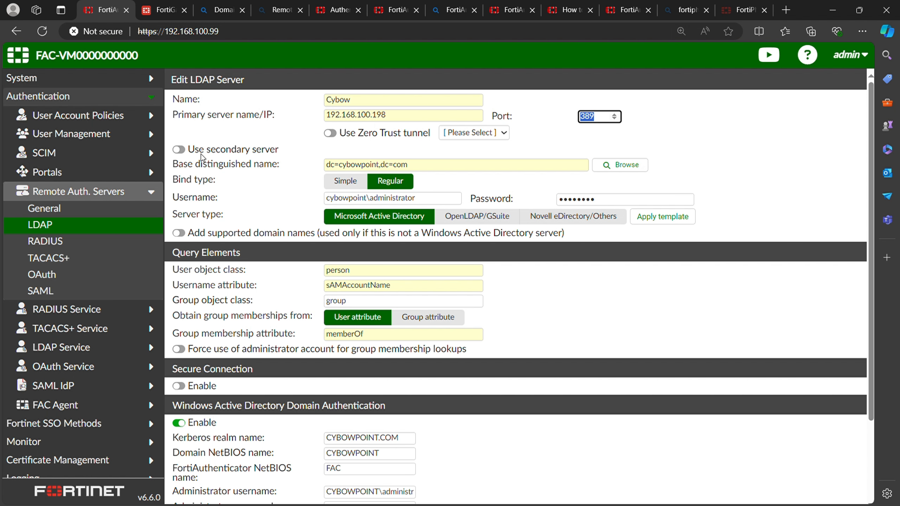
Re-enter the comma in the base distinguished name dc=cybowpoint,dc=com and select the Regular bind type.
{"action": "left_click_drag", "start_coordinate": [179, 165], "coordinate": [277, 176]}
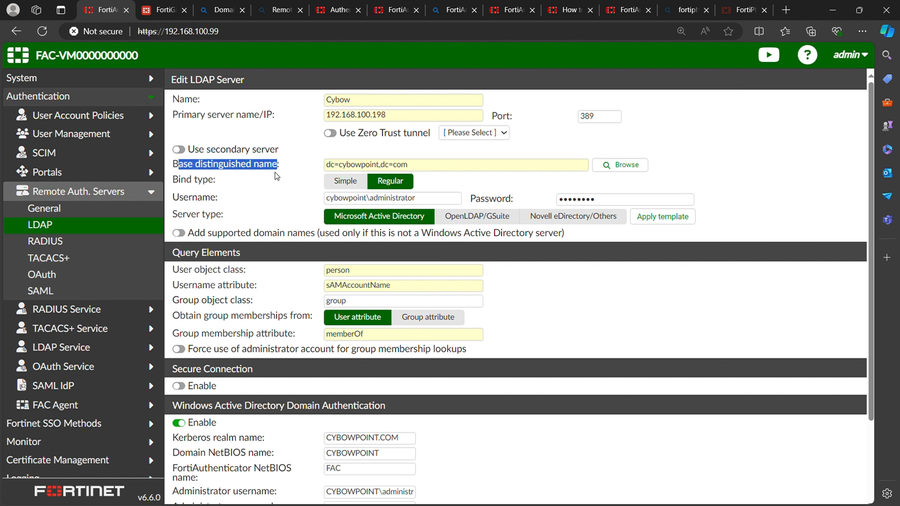
{"action": "left_click", "coordinate": [338, 167]}
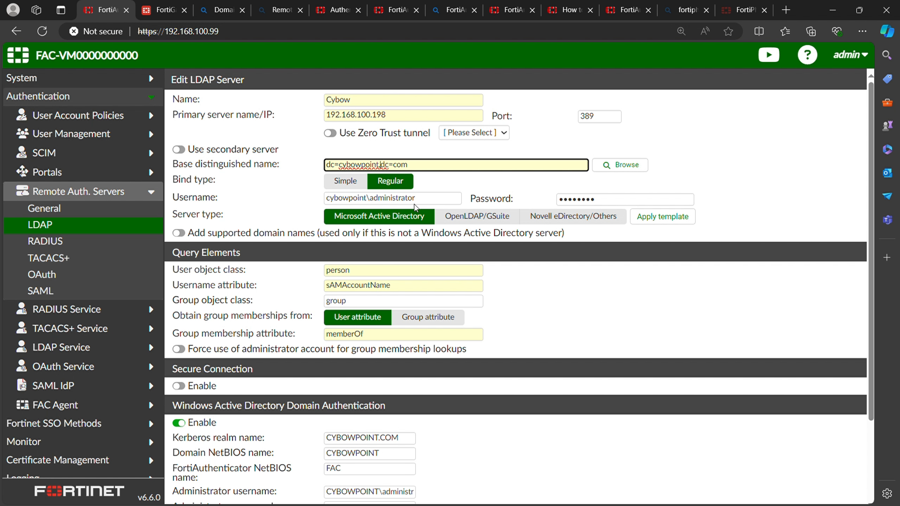
{"action": "key", "text": "BackSpace"}
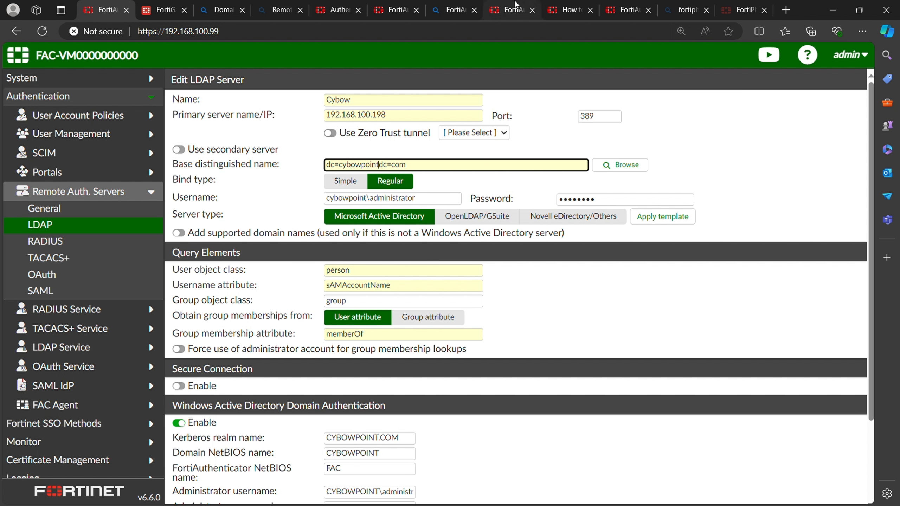
{"action": "type", "text": ","}
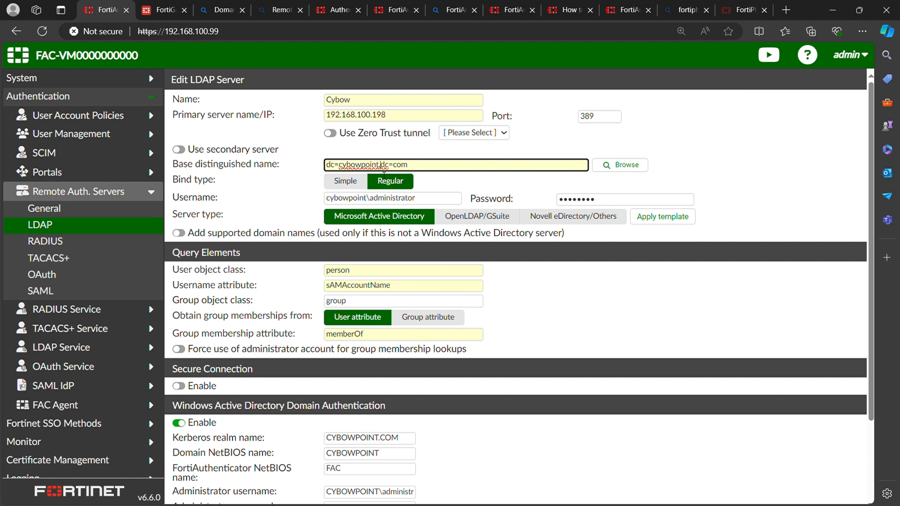
{"action": "left_click_drag", "start_coordinate": [381, 168], "coordinate": [414, 171]}
{"action": "left_click", "coordinate": [399, 185]}
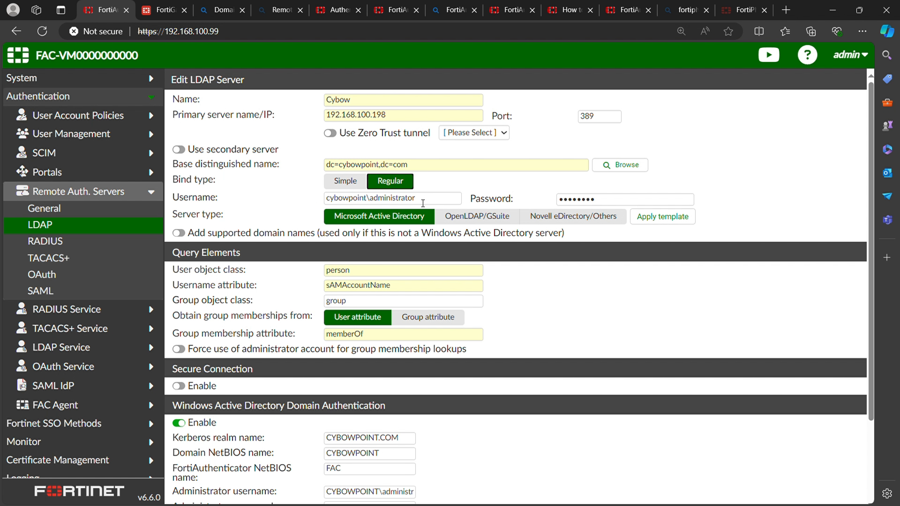
Check the LDAP bind username and password fields, and browse the directory for the base distinguished name.
{"action": "left_click_drag", "start_coordinate": [422, 203], "coordinate": [309, 197]}
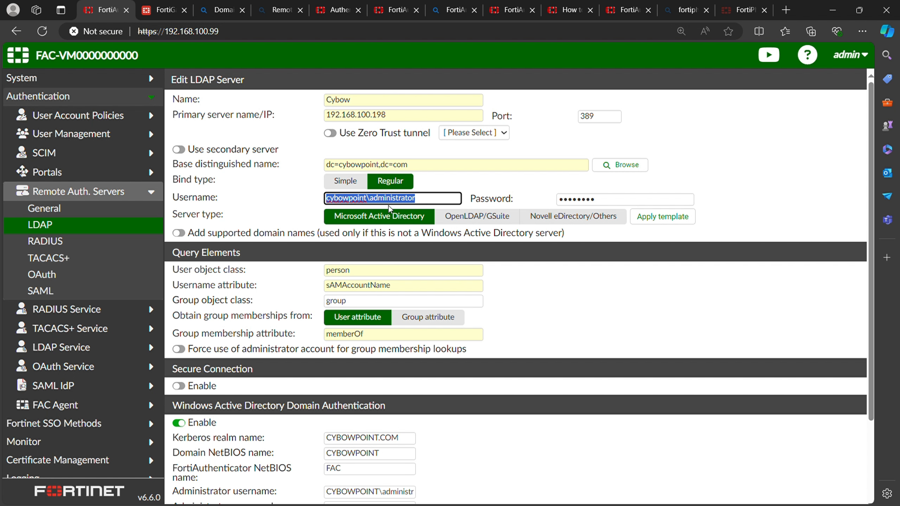
{"action": "key", "text": "Tab"}
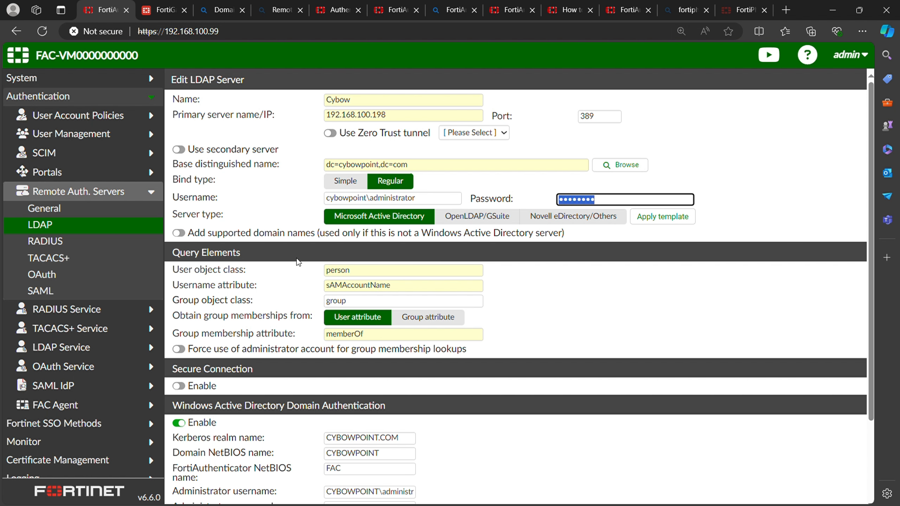
{"action": "left_click", "coordinate": [620, 167]}
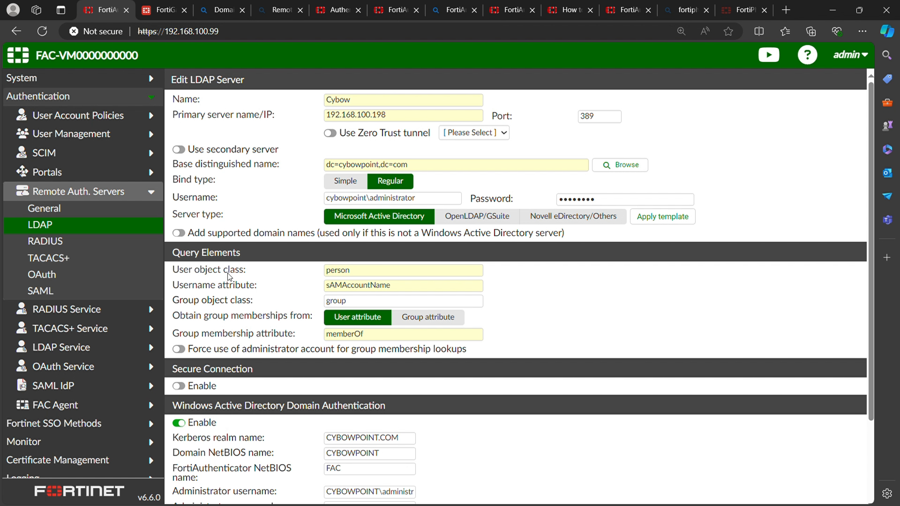
Review the Kerberos realm name and domain NetBIOS name in the Windows Active Directory domain authentication settings.
{"action": "scroll", "coordinate": [270, 264], "scroll_direction": "down", "scroll_amount": 3}
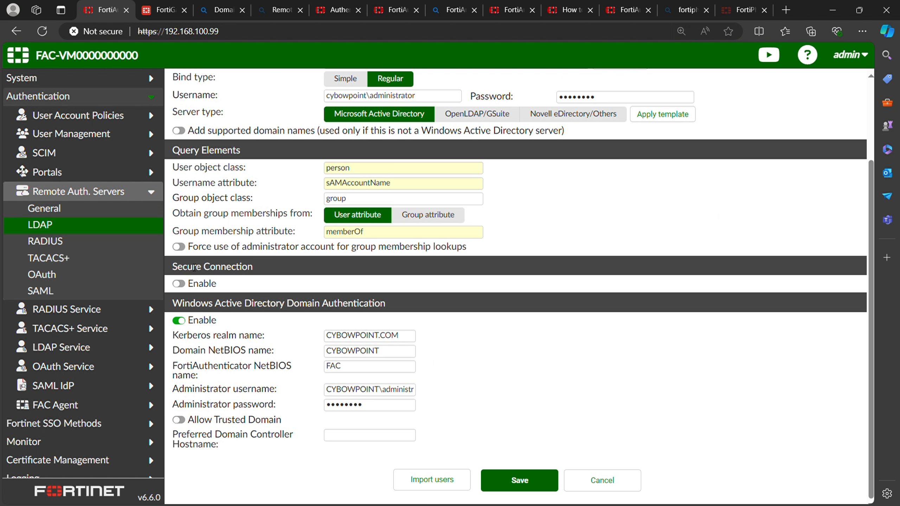
{"action": "left_click_drag", "start_coordinate": [173, 304], "coordinate": [288, 312]}
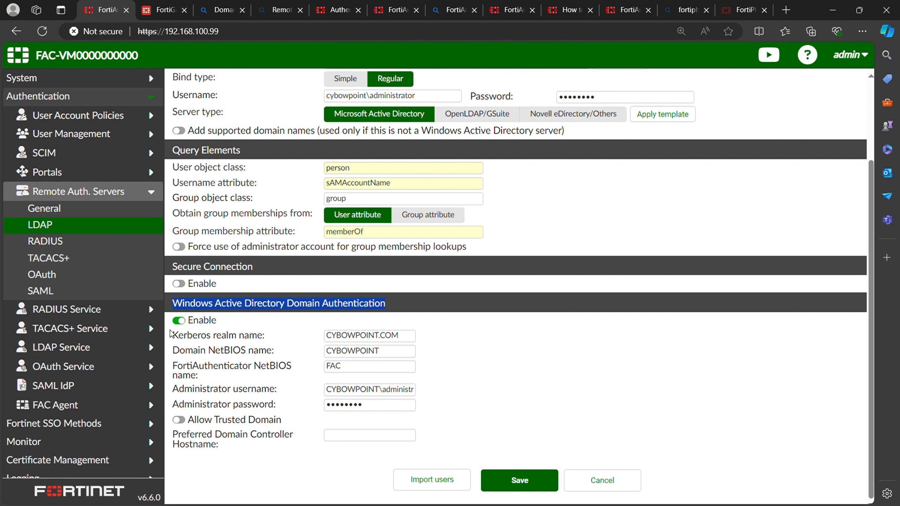
{"action": "left_click_drag", "start_coordinate": [264, 335], "coordinate": [188, 337]}
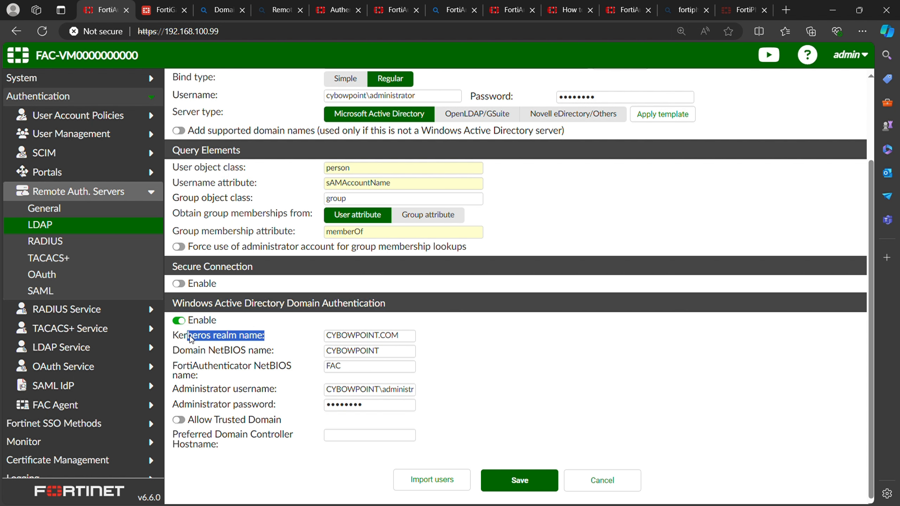
{"action": "left_click", "coordinate": [409, 339]}
{"action": "left_click_drag", "start_coordinate": [409, 340], "coordinate": [321, 339]}
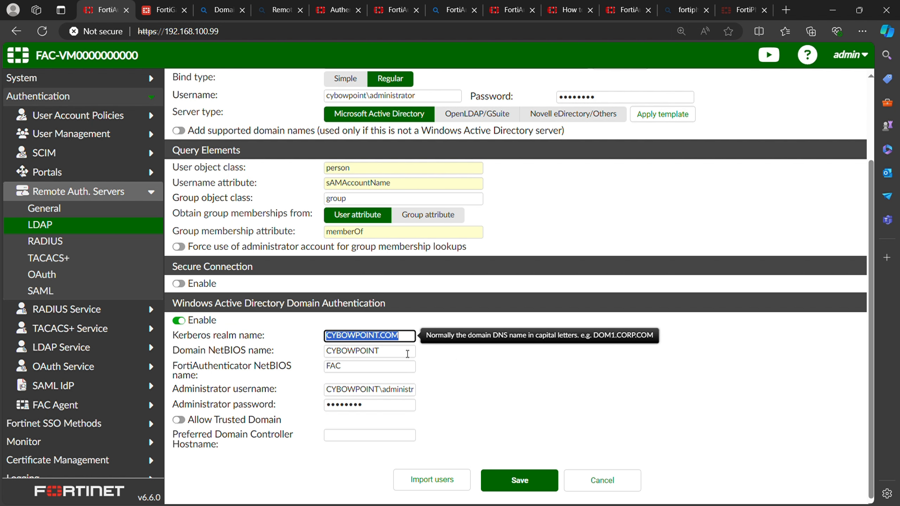
{"action": "left_click", "coordinate": [173, 352]}
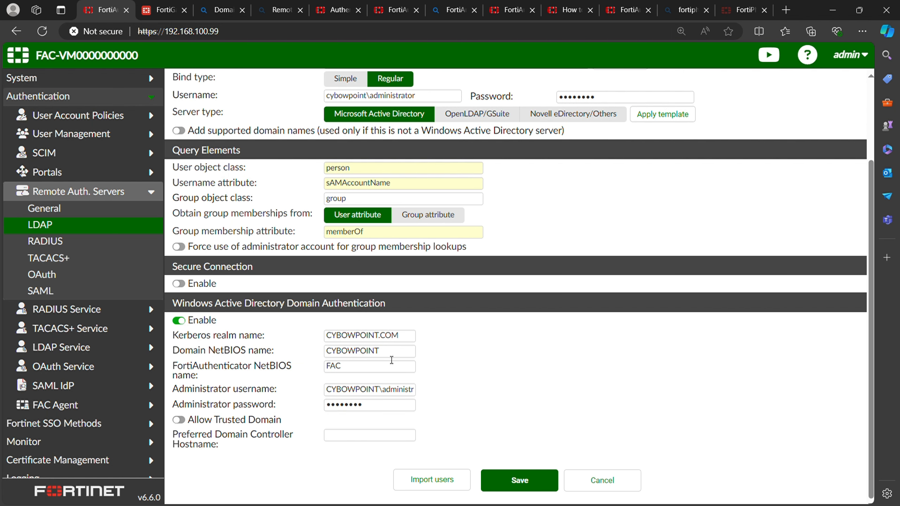
{"action": "left_click_drag", "start_coordinate": [390, 351], "coordinate": [337, 359]}
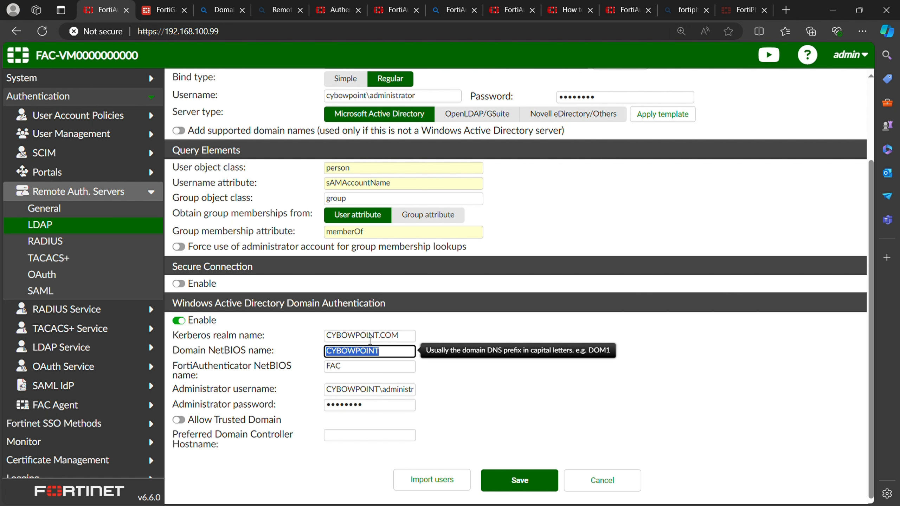
{"action": "left_click_drag", "start_coordinate": [328, 336], "coordinate": [306, 349]}
{"action": "key", "text": "Right"}
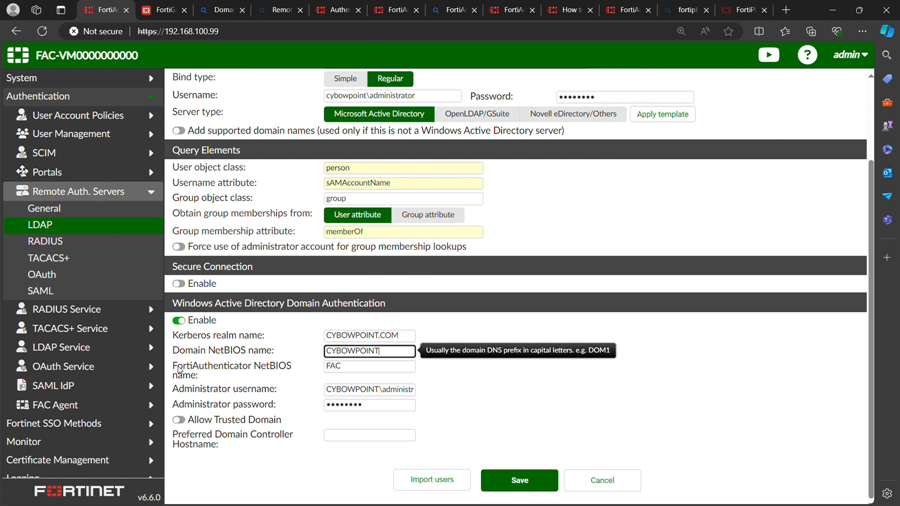
Check the FortiAuthenticator NetBIOS name set for its membership in the Windows domain.
{"action": "left_click_drag", "start_coordinate": [175, 369], "coordinate": [216, 377]}
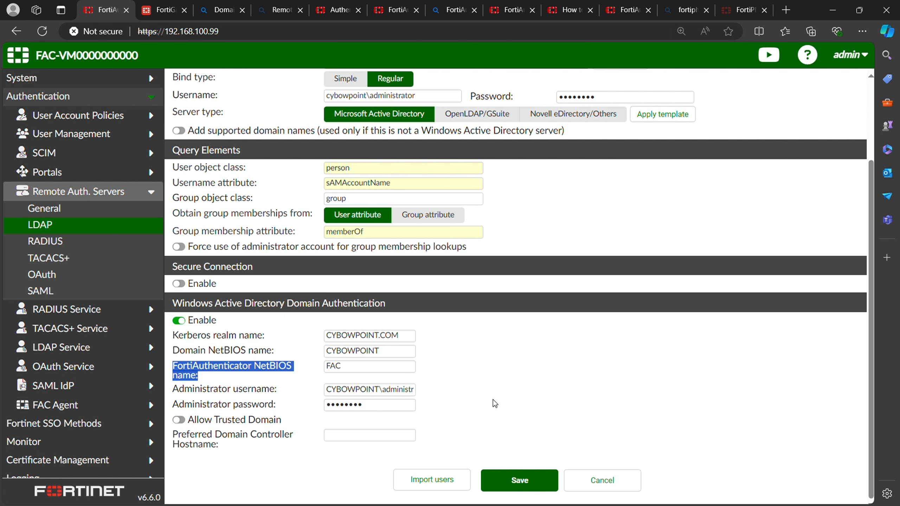
{"action": "left_click", "coordinate": [473, 374]}
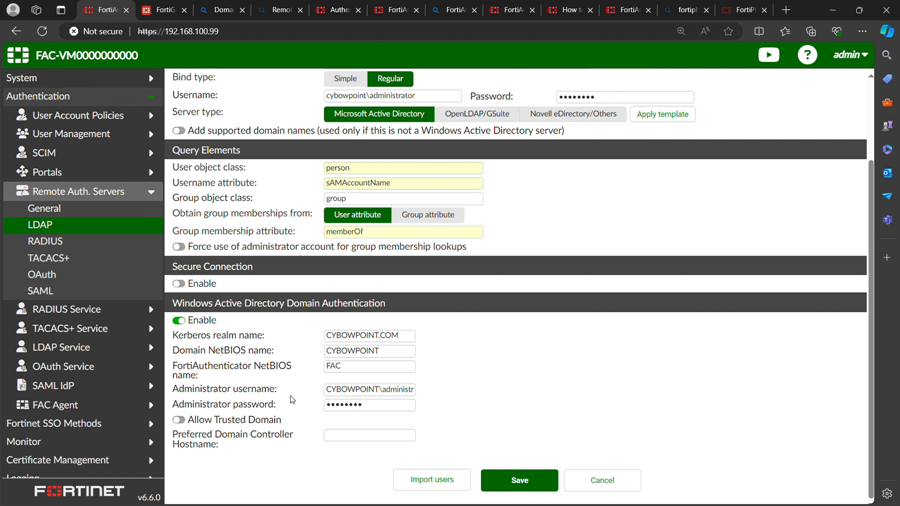
{"action": "double_click", "coordinate": [361, 372]}
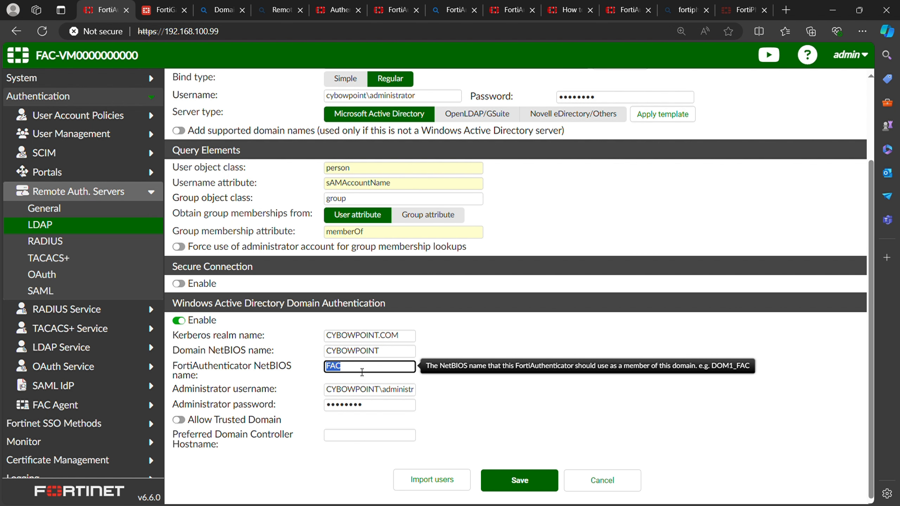
{"action": "left_click", "coordinate": [580, 343]}
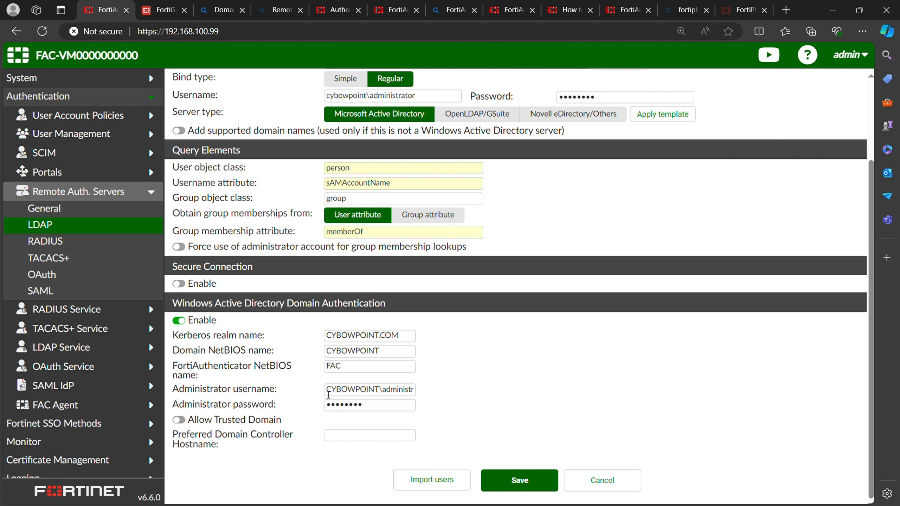
Review the domain and account parts of the administrator username, and check the administrator password field.
{"action": "left_click_drag", "start_coordinate": [327, 393], "coordinate": [375, 397]}
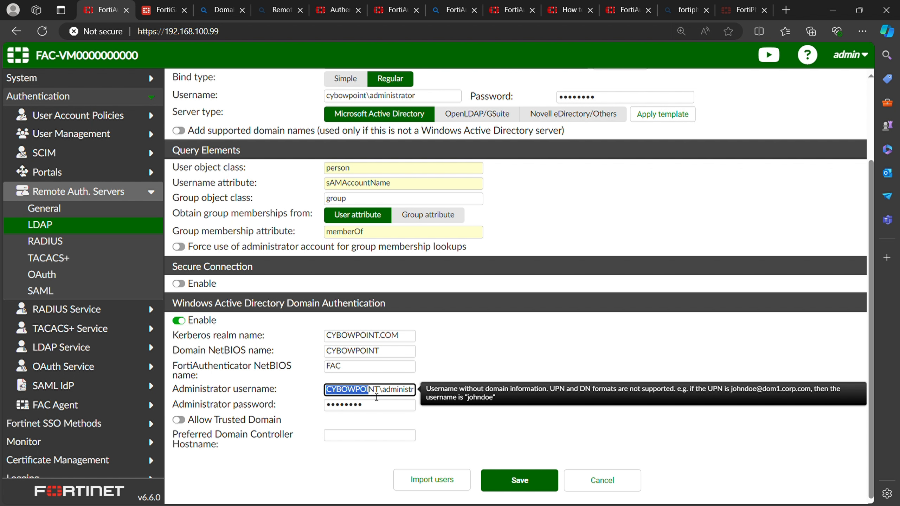
{"action": "left_click", "coordinate": [384, 392]}
{"action": "left_click_drag", "start_coordinate": [384, 392], "coordinate": [411, 402]}
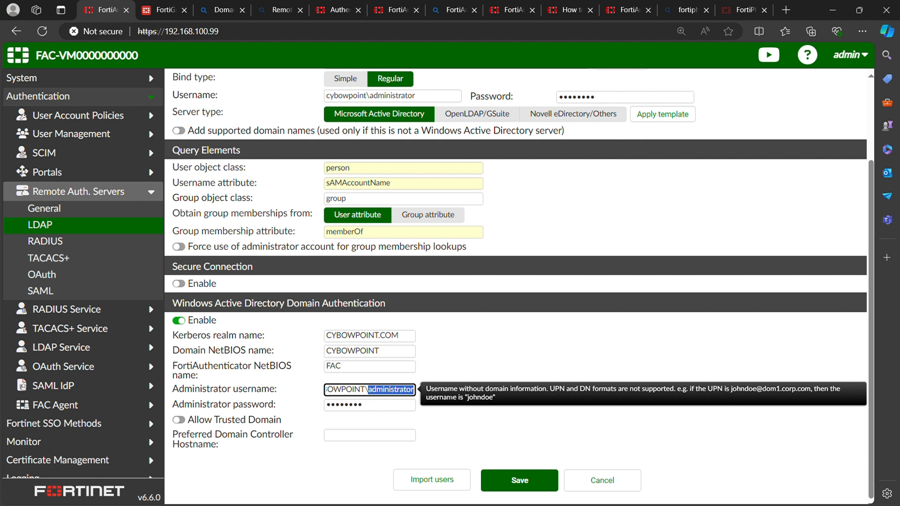
{"action": "double_click", "coordinate": [362, 404]}
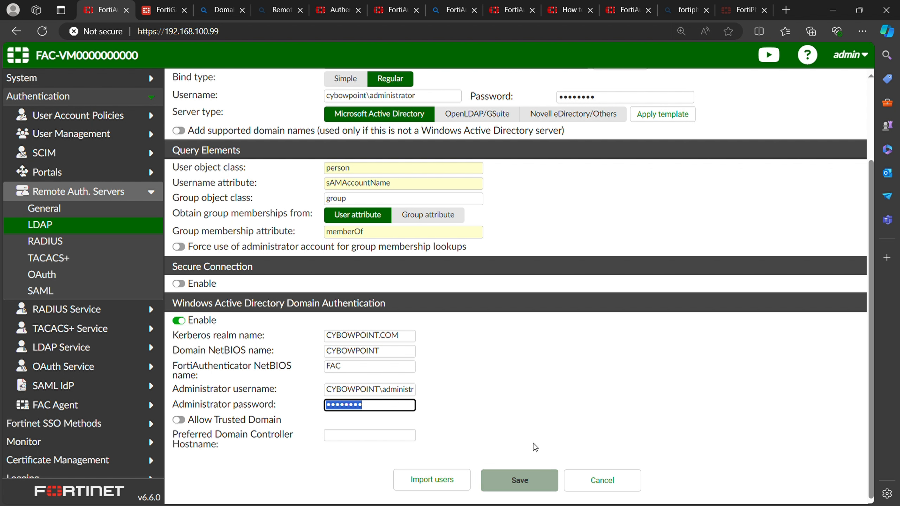
Save the Cybow LDAP server configuration and review its entry in the LDAP server list.
{"action": "scroll", "coordinate": [248, 183], "scroll_direction": "up", "scroll_amount": 3}
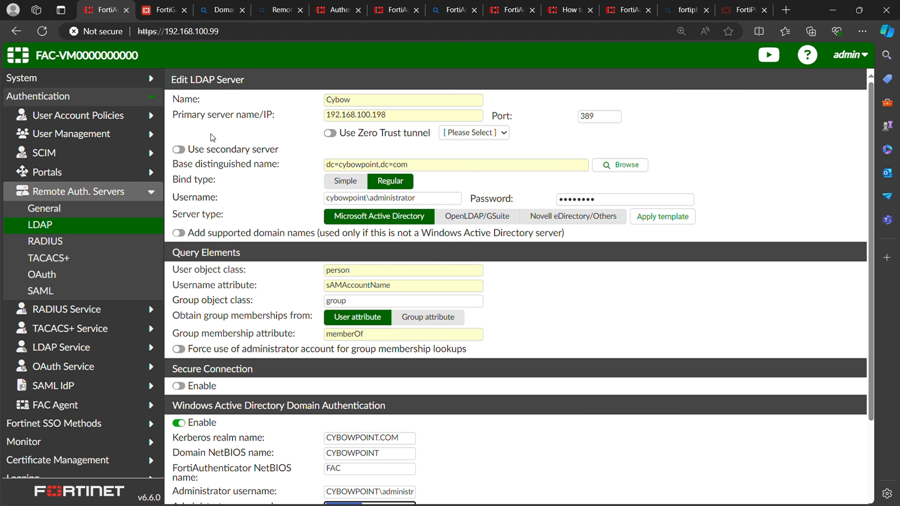
{"action": "scroll", "coordinate": [316, 307], "scroll_direction": "down", "scroll_amount": 3}
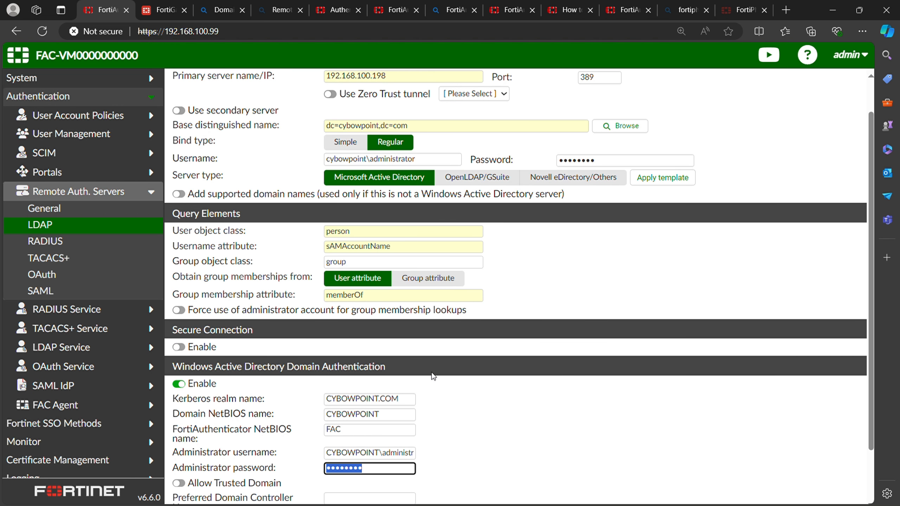
{"action": "left_click", "coordinate": [542, 481]}
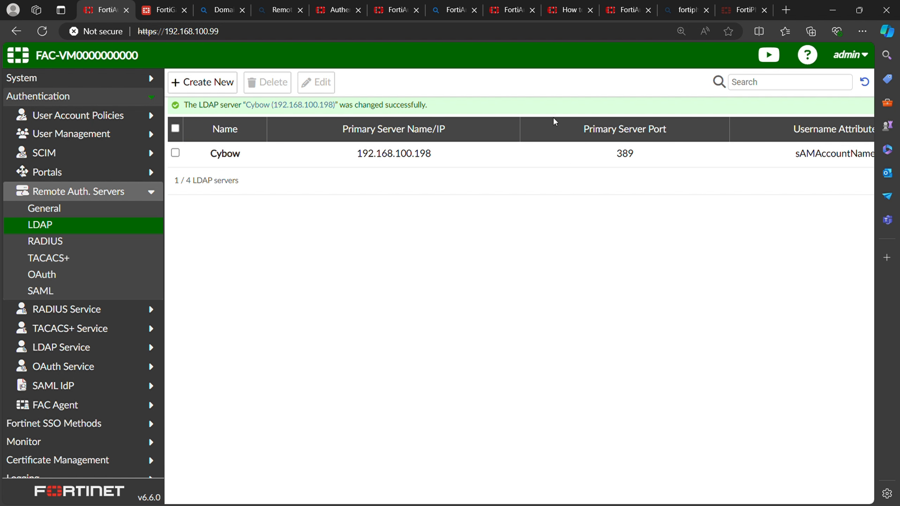
{"action": "scroll", "coordinate": [451, 206], "scroll_direction": "right", "scroll_amount": 5}
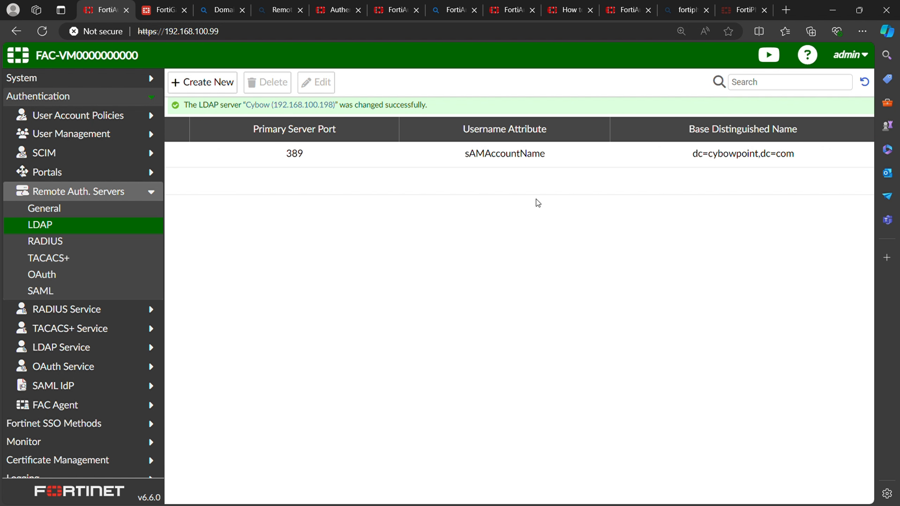
{"action": "scroll", "coordinate": [559, 218], "scroll_direction": "left", "scroll_amount": 5}
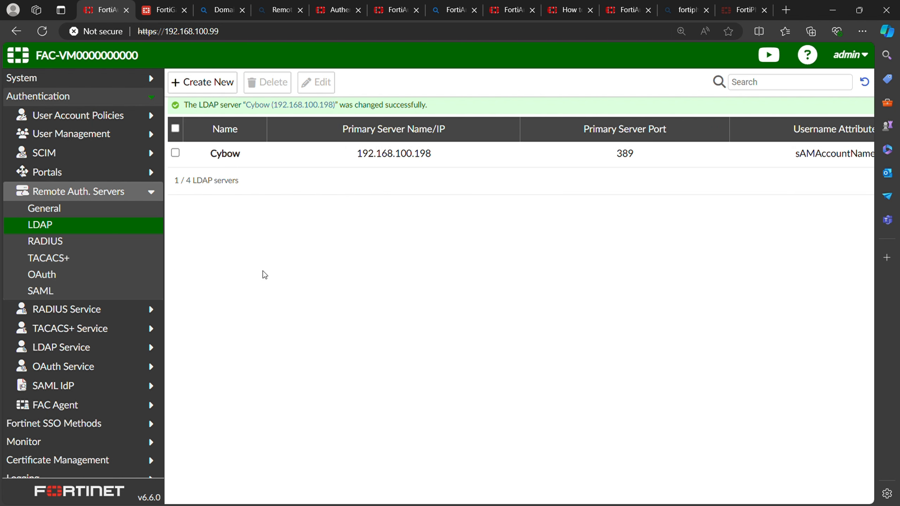
Open the Windows AD status page under authentication monitoring.
{"action": "left_click", "coordinate": [134, 200]}
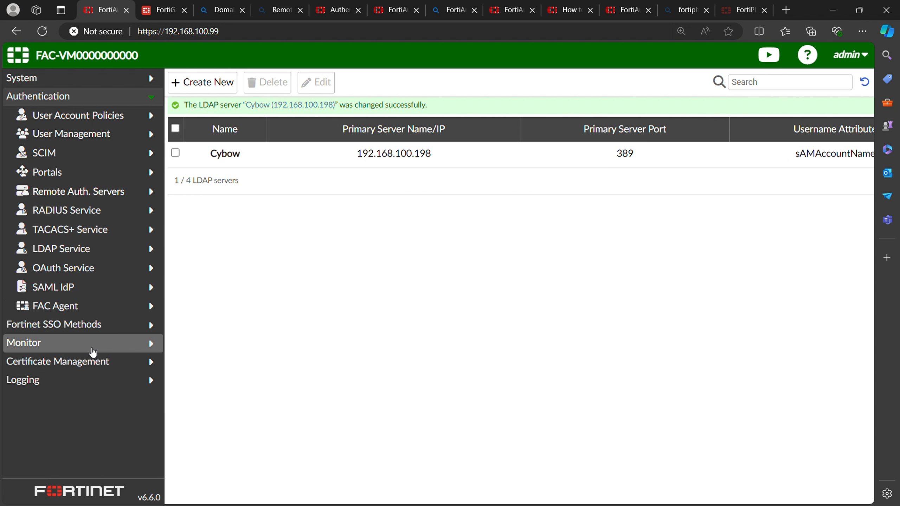
{"action": "left_click", "coordinate": [69, 346]}
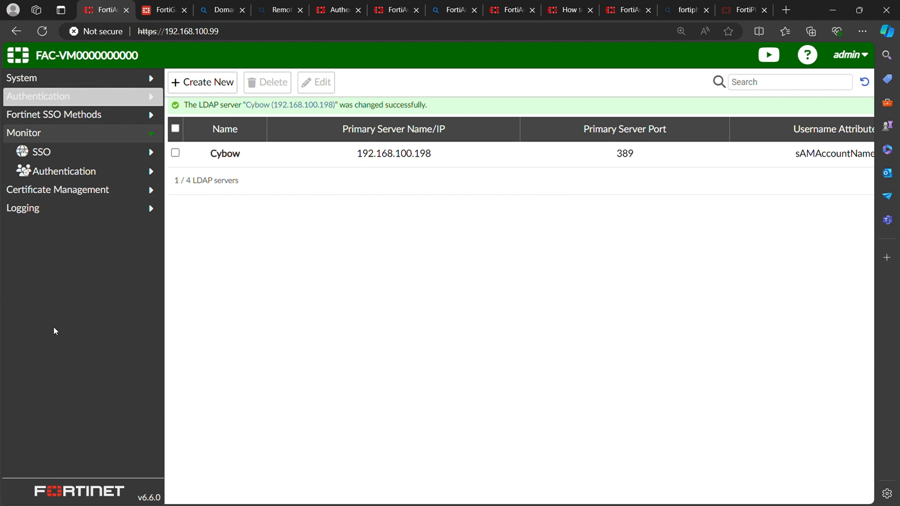
{"action": "left_click", "coordinate": [91, 173]}
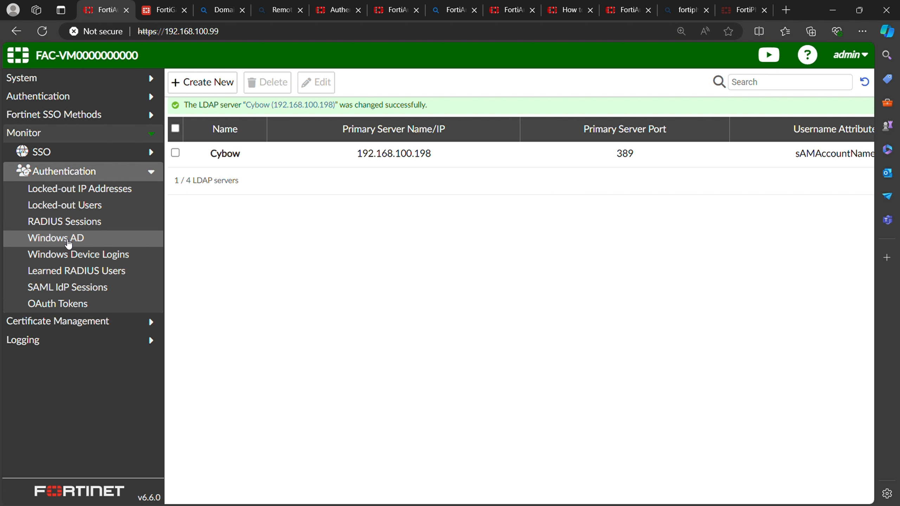
{"action": "left_click", "coordinate": [69, 244]}
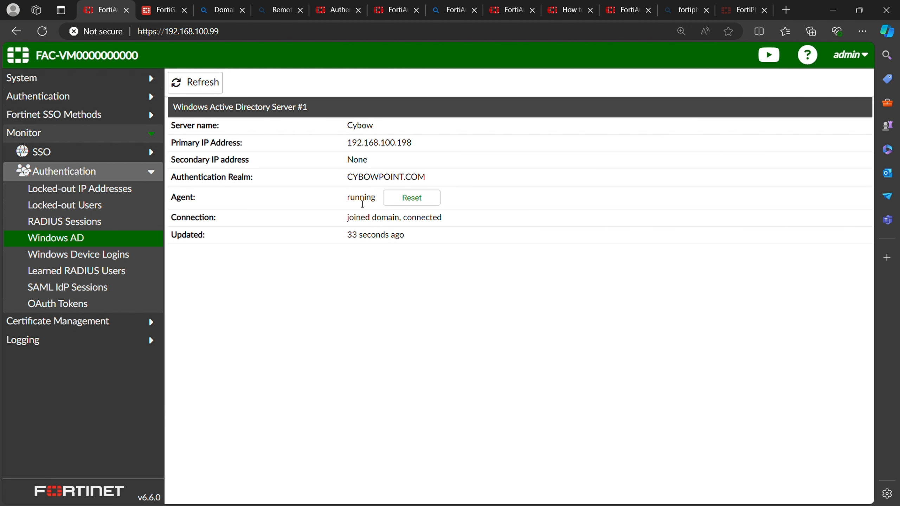
Check the agent status and domain connection state of the Cybow Windows Active Directory server.
{"action": "double_click", "coordinate": [362, 205]}
{"action": "left_click_drag", "start_coordinate": [340, 224], "coordinate": [318, 199]}
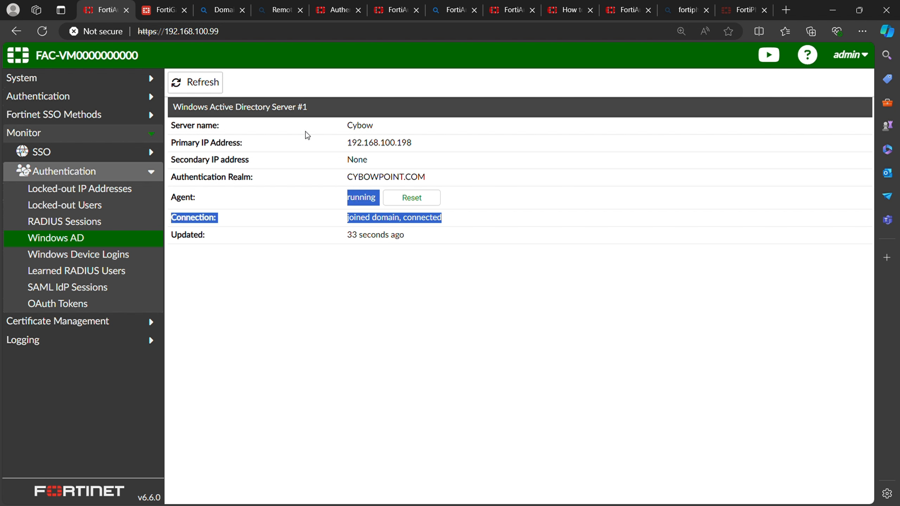
{"action": "left_click", "coordinate": [447, 344]}
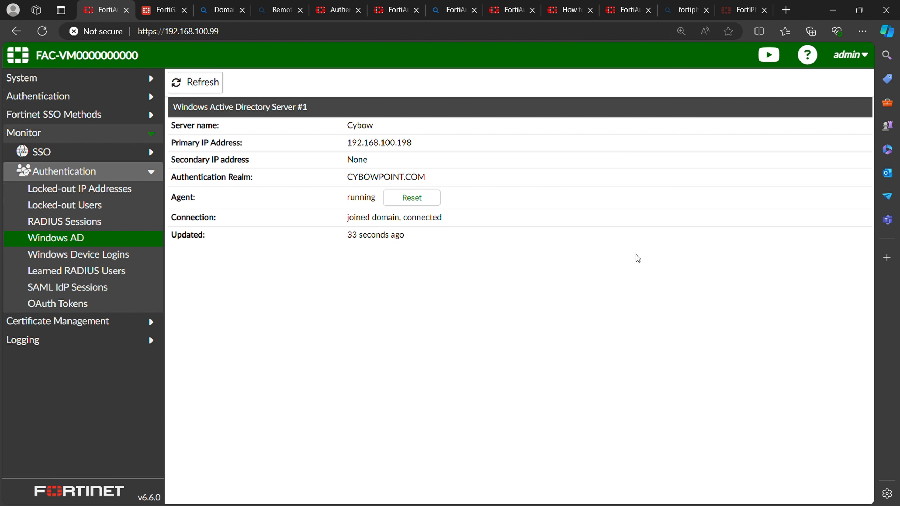
{"action": "left_click_drag", "start_coordinate": [477, 222], "coordinate": [341, 223]}
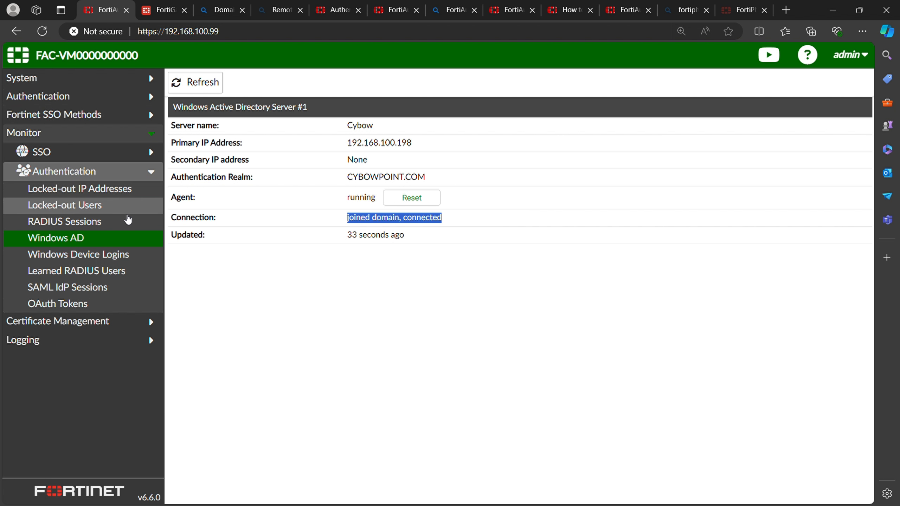
{"action": "left_click", "coordinate": [406, 228]}
{"action": "left_click_drag", "start_coordinate": [415, 220], "coordinate": [449, 226]}
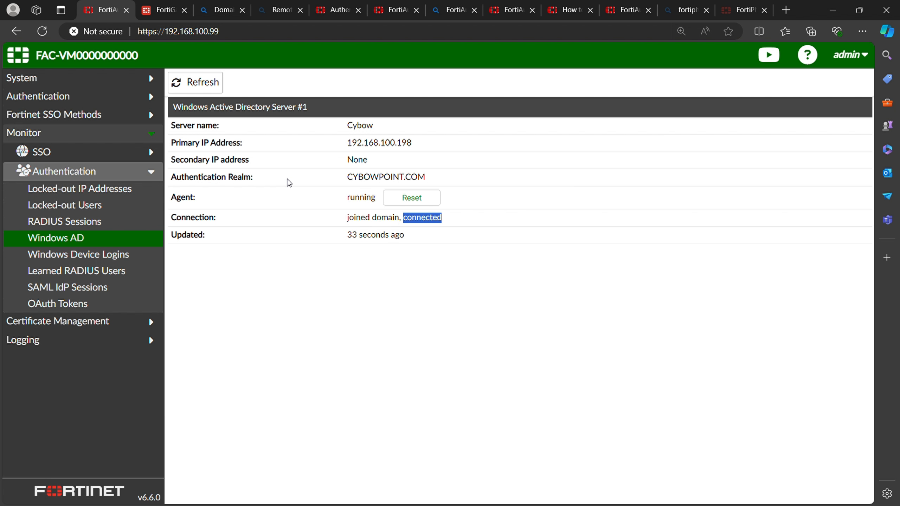
{"action": "left_click", "coordinate": [551, 317]}
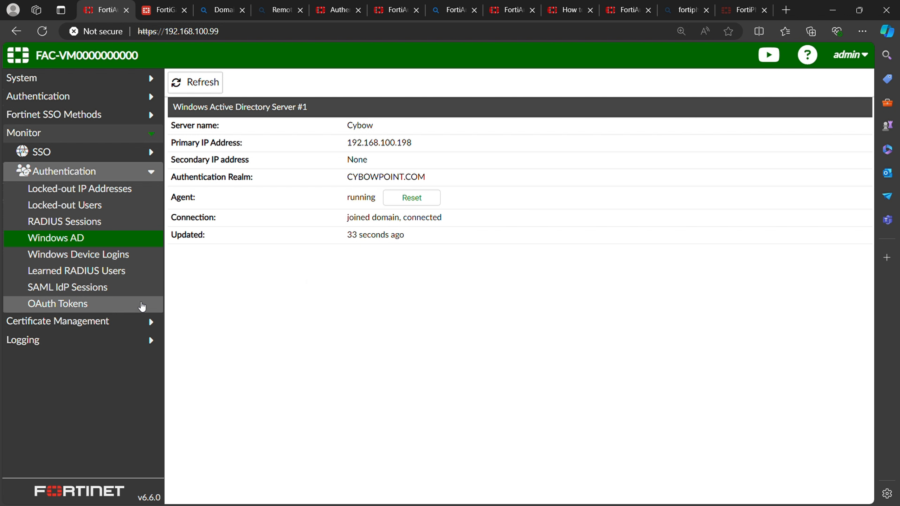
Open the user groups list under authentication user management.
{"action": "left_click", "coordinate": [117, 172]}
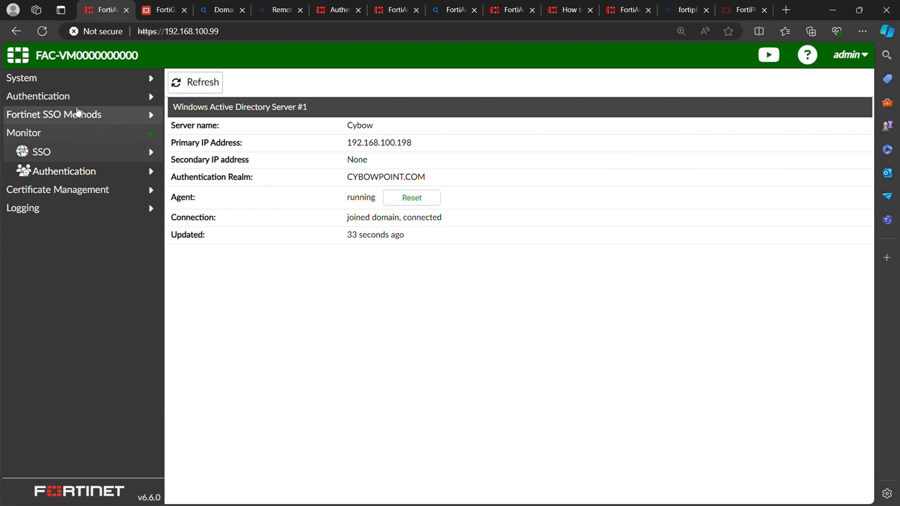
{"action": "left_click", "coordinate": [31, 95]}
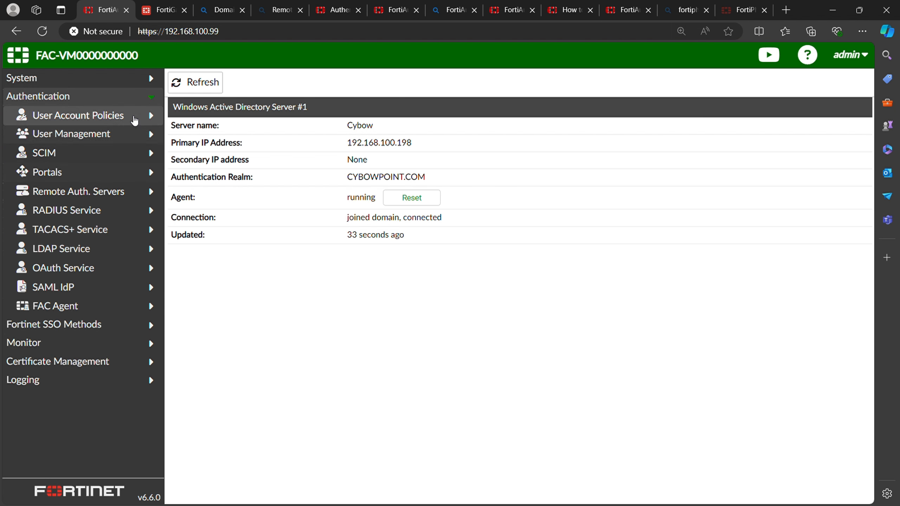
{"action": "left_click", "coordinate": [106, 137]}
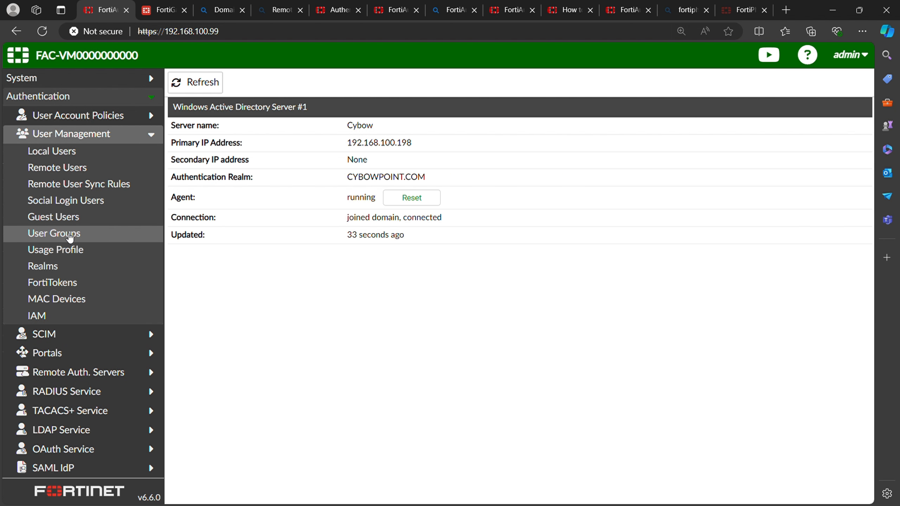
{"action": "left_click", "coordinate": [70, 235]}
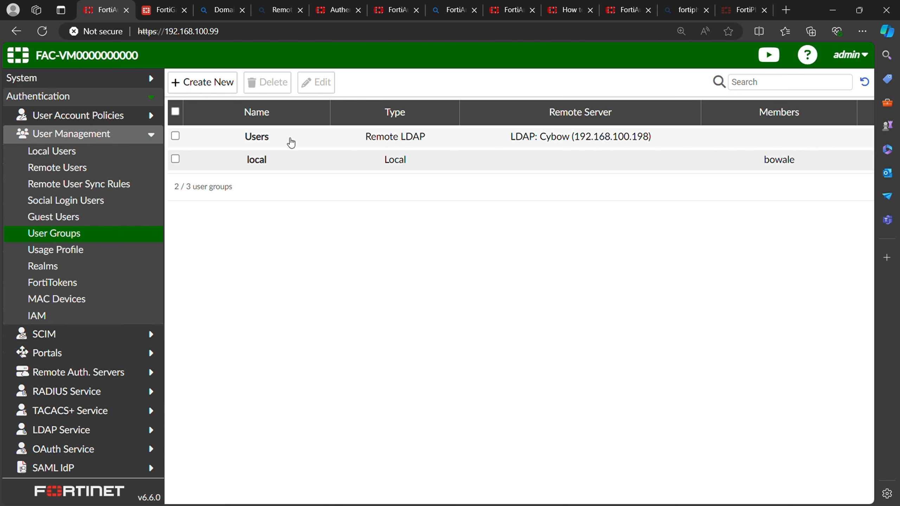
Open the Users remote LDAP group for editing and review its name and group type.
{"action": "left_click", "coordinate": [175, 136]}
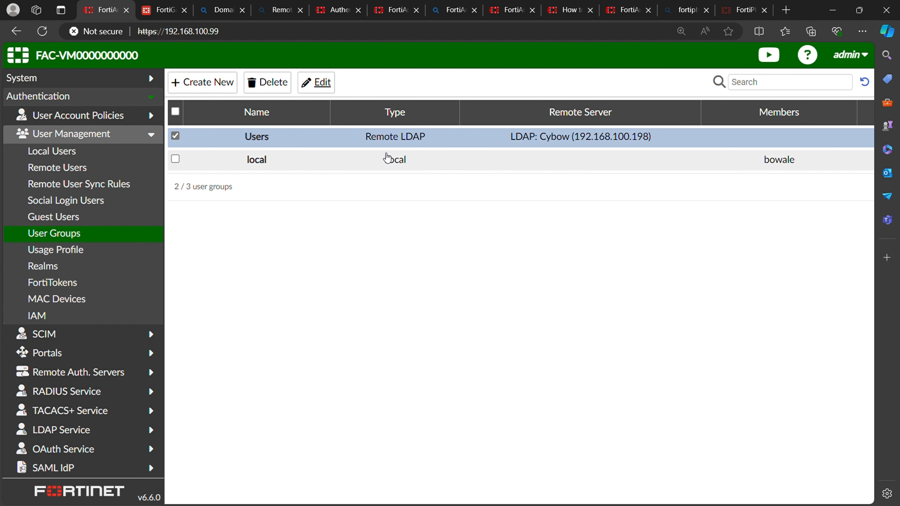
{"action": "left_click", "coordinate": [334, 83]}
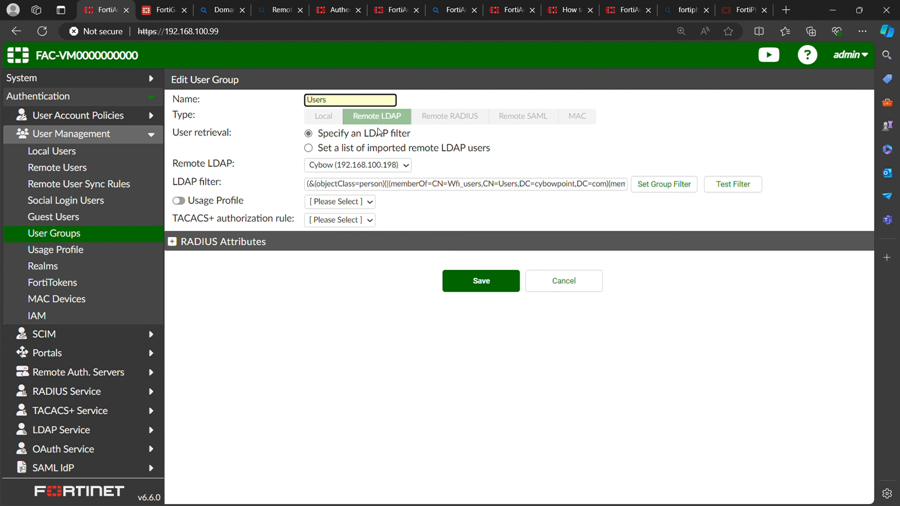
{"action": "left_click_drag", "start_coordinate": [346, 104], "coordinate": [288, 103]}
{"action": "left_click", "coordinate": [364, 120]}
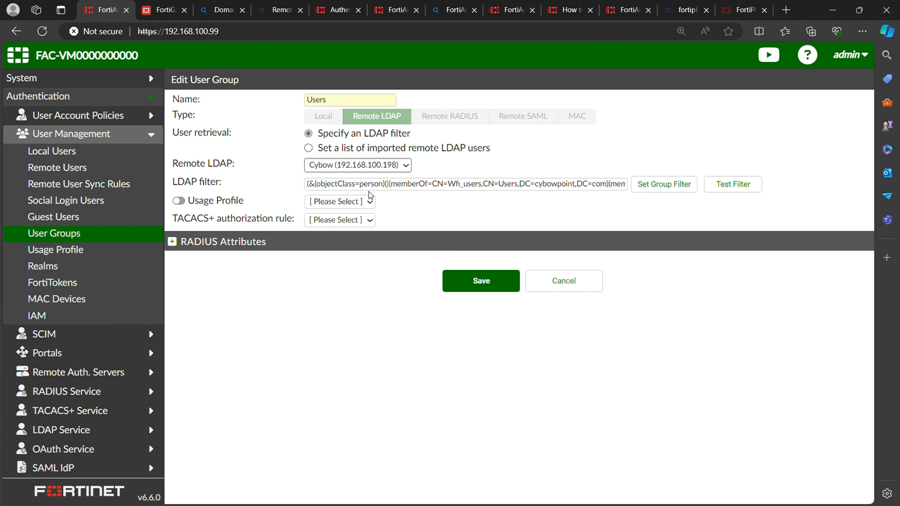
Clear the Users group's LDAP filter and regenerate it from the cybowpoint.com directory groups, including Wfi_users.
{"action": "left_click", "coordinate": [369, 192]}
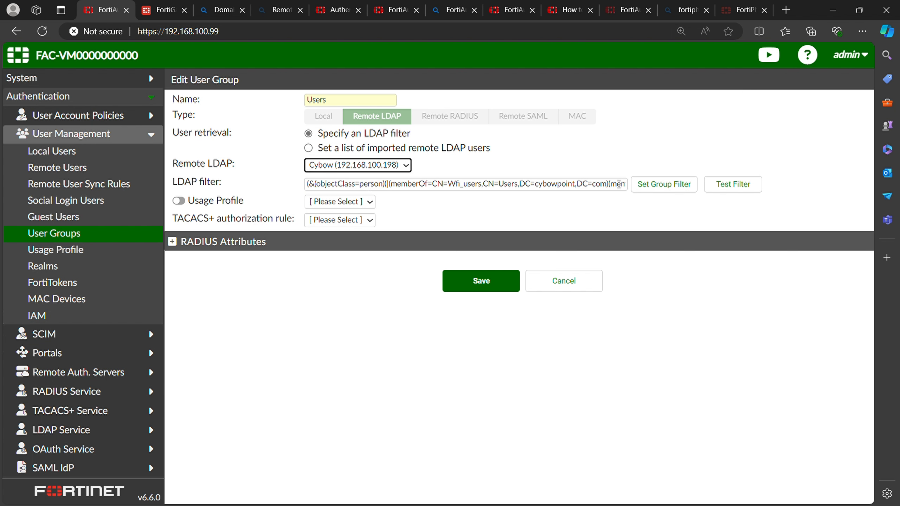
{"action": "left_click", "coordinate": [619, 186]}
{"action": "key", "text": "ctrl+a"}
{"action": "key", "text": "BackSpace"}
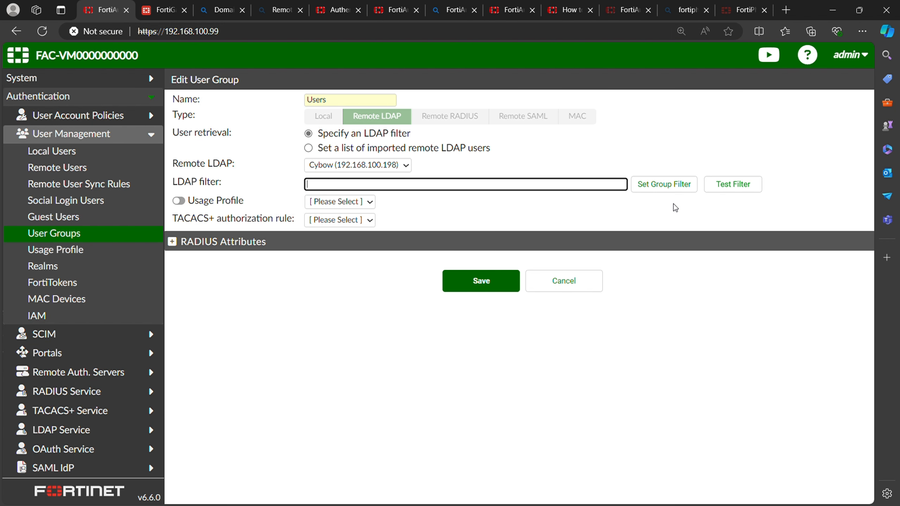
{"action": "left_click", "coordinate": [663, 188]}
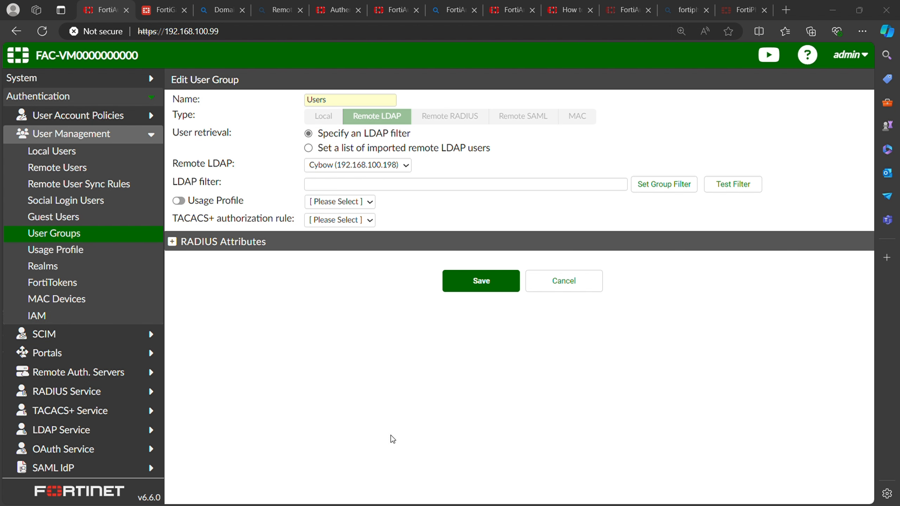
{"action": "left_click", "coordinate": [403, 413]}
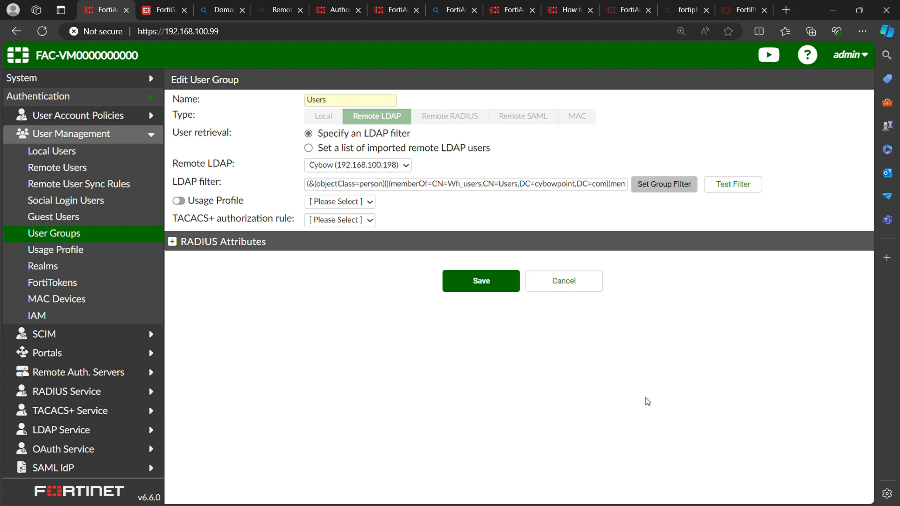
Test the regenerated LDAP filter and save the Users group.
{"action": "left_click", "coordinate": [731, 185]}
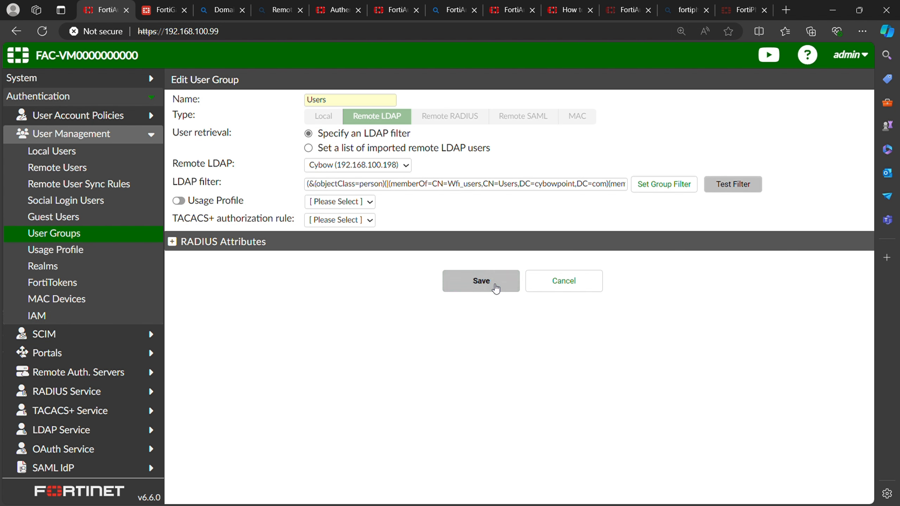
{"action": "left_click", "coordinate": [493, 285]}
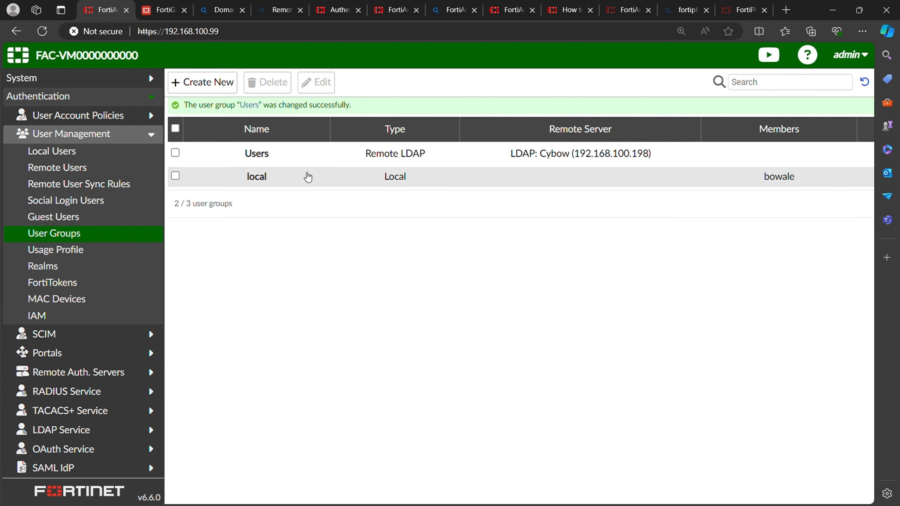
Review the membership of the local user group and check the list of remote LDAP authentication servers.
{"action": "double_click", "coordinate": [223, 167]}
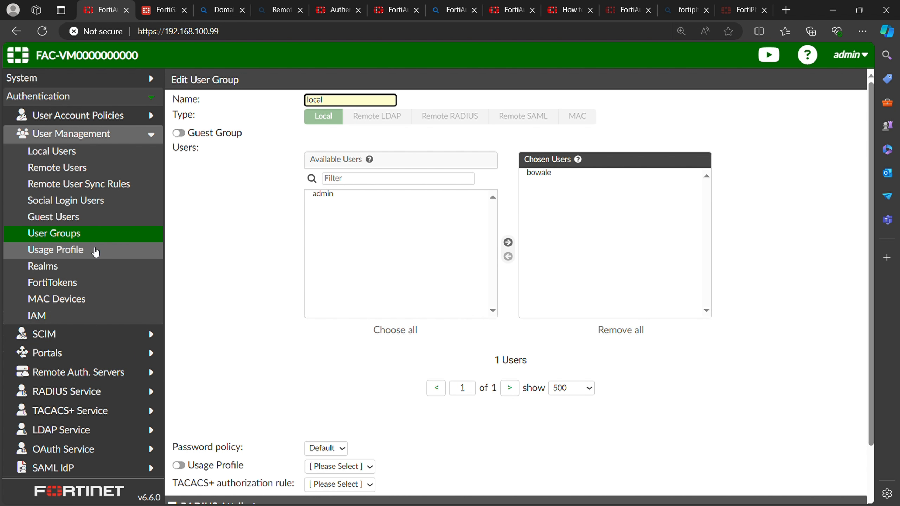
{"action": "left_click", "coordinate": [93, 233]}
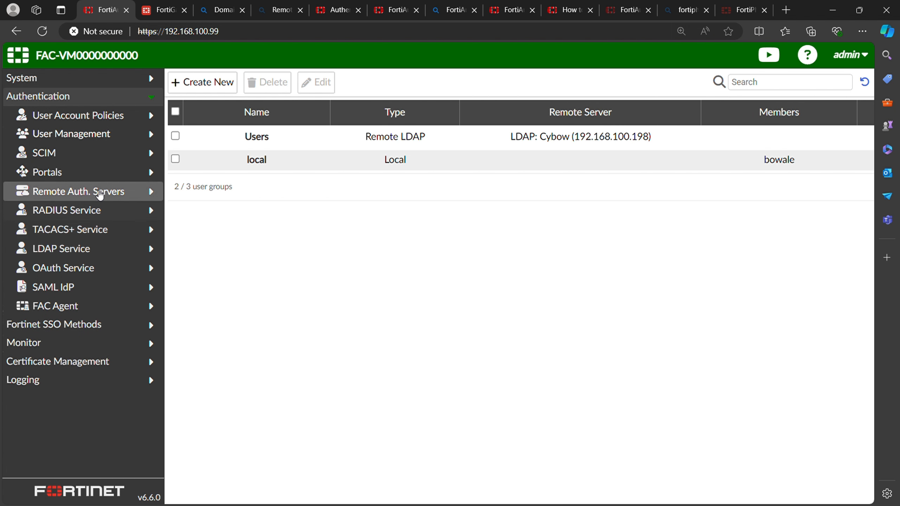
{"action": "left_click", "coordinate": [96, 191]}
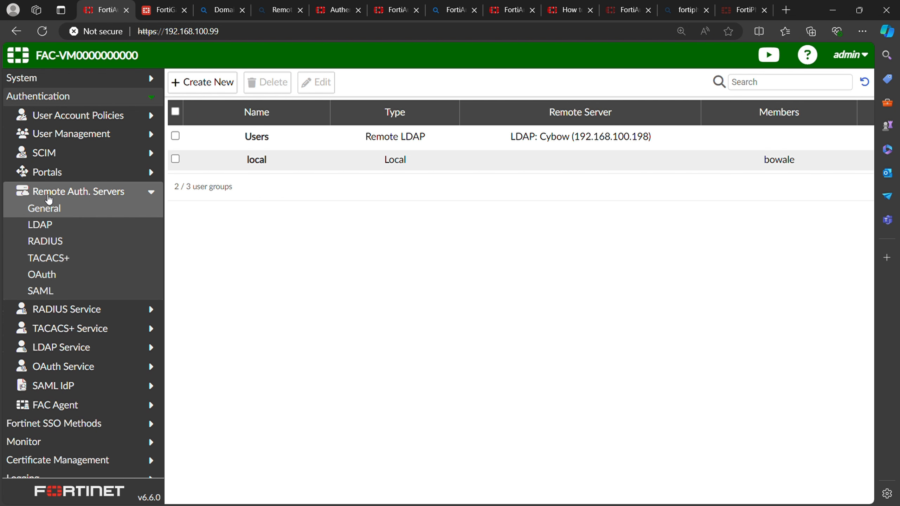
{"action": "left_click", "coordinate": [95, 224]}
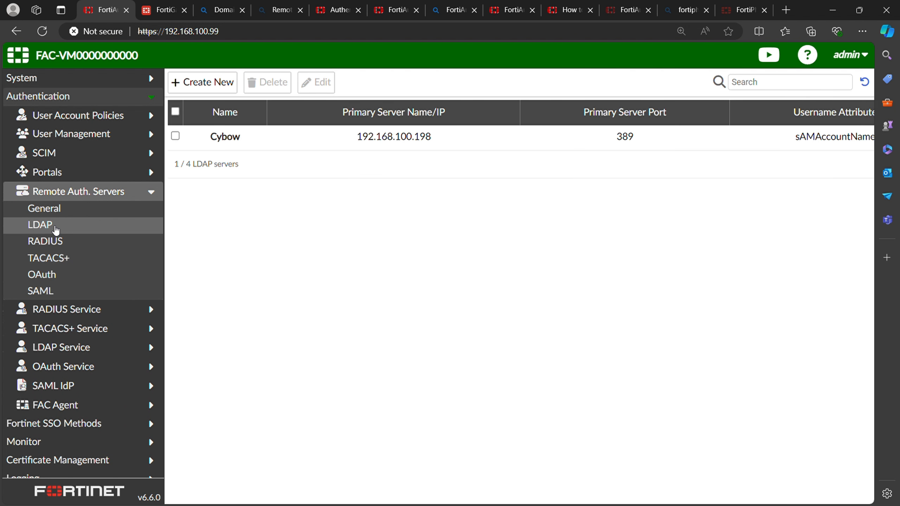
Open the FGT client under the RADIUS service clients and review its name and IP address.
{"action": "left_click", "coordinate": [89, 192]}
{"action": "left_click", "coordinate": [100, 212]}
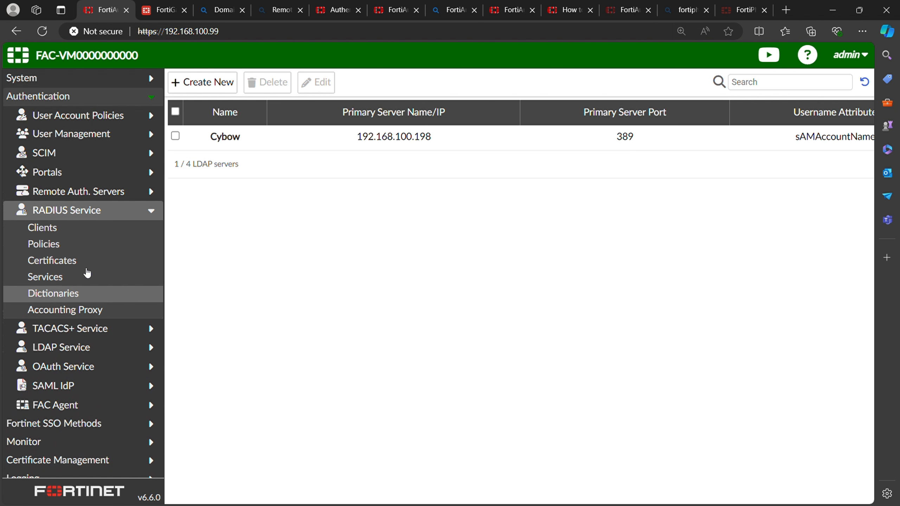
{"action": "left_click", "coordinate": [86, 230]}
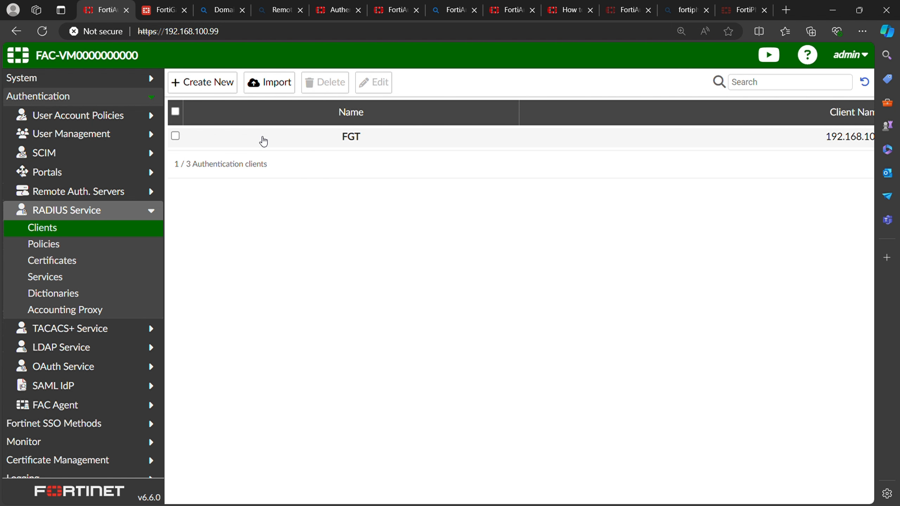
{"action": "left_click", "coordinate": [358, 143]}
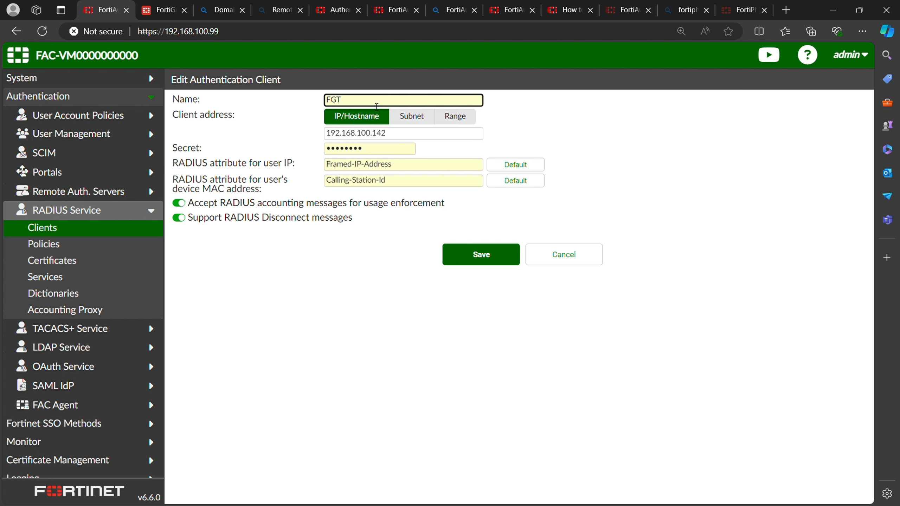
{"action": "left_click_drag", "start_coordinate": [376, 107], "coordinate": [317, 100]}
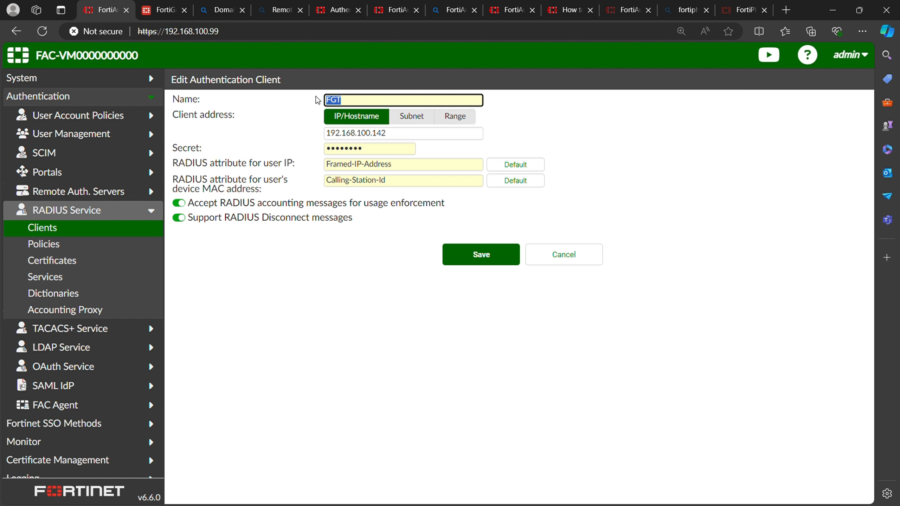
{"action": "left_click", "coordinate": [352, 102]}
{"action": "left_click", "coordinate": [400, 139]}
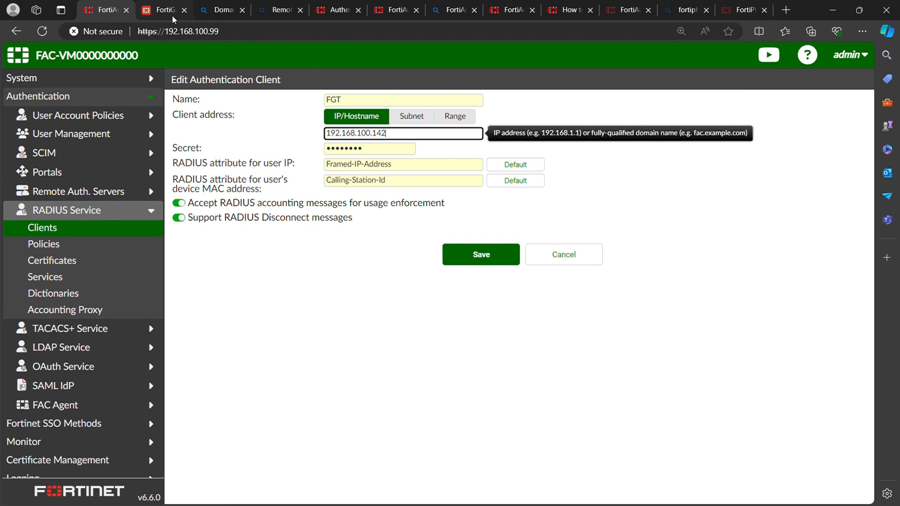
Switch to the FortiGate and locate the WAN (port3) interface in the network interfaces list.
{"action": "left_click", "coordinate": [154, 12]}
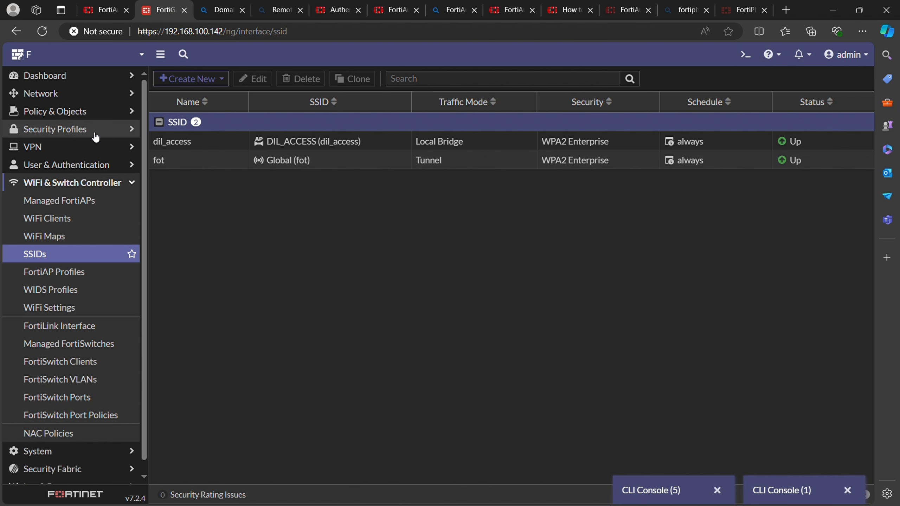
{"action": "left_click", "coordinate": [59, 97]}
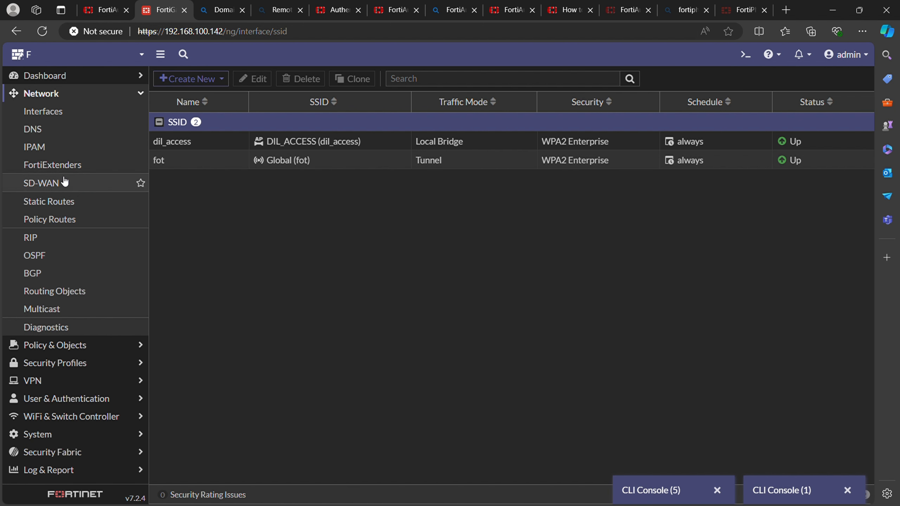
{"action": "left_click", "coordinate": [80, 110]}
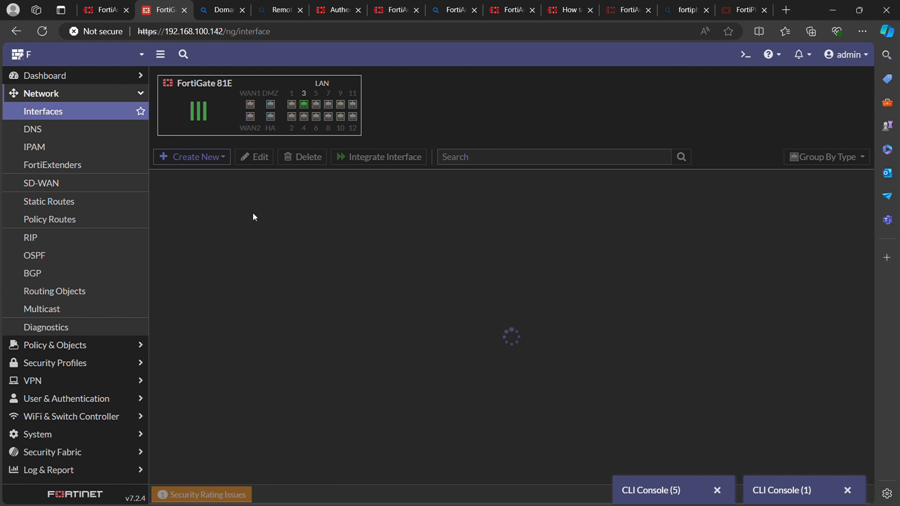
{"action": "scroll", "coordinate": [201, 247], "scroll_direction": "down", "scroll_amount": 6}
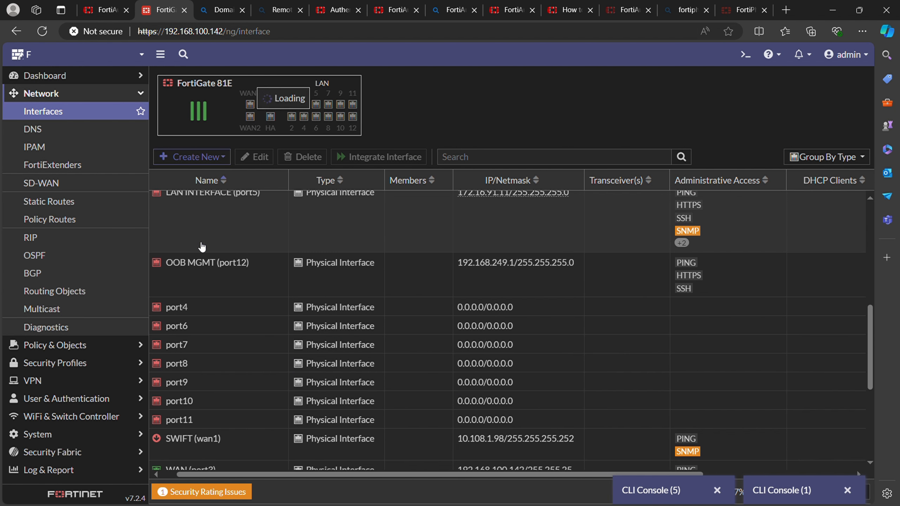
{"action": "scroll", "coordinate": [201, 247], "scroll_direction": "down", "scroll_amount": 5}
{"action": "left_click", "coordinate": [332, 277]}
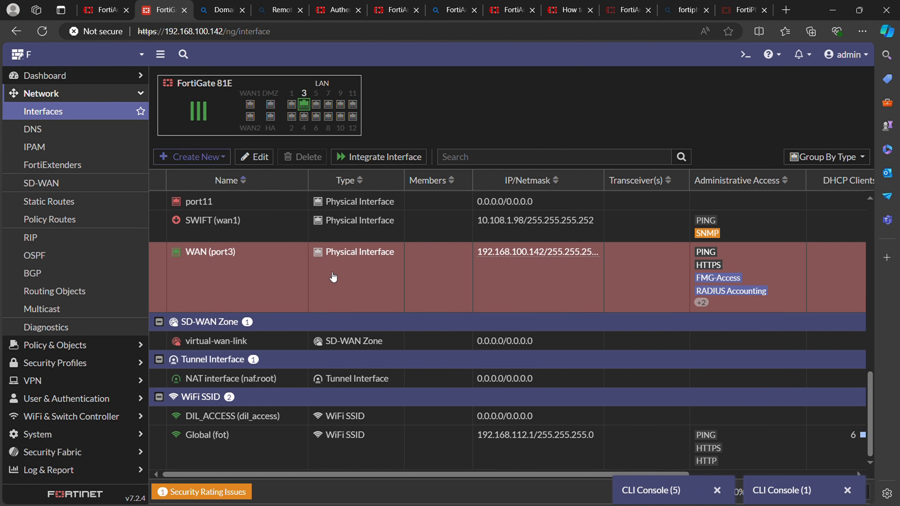
Set the alias of the port3 interface to LAN and save the interface.
{"action": "double_click", "coordinate": [267, 267]}
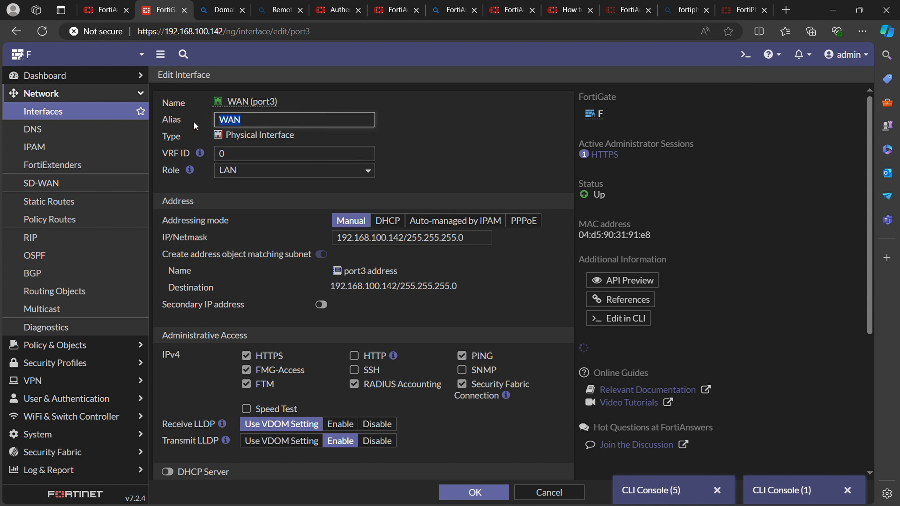
{"action": "type", "text": "LAN"}
{"action": "key", "text": "BackSpace"}
{"action": "key", "text": "BackSpace"}
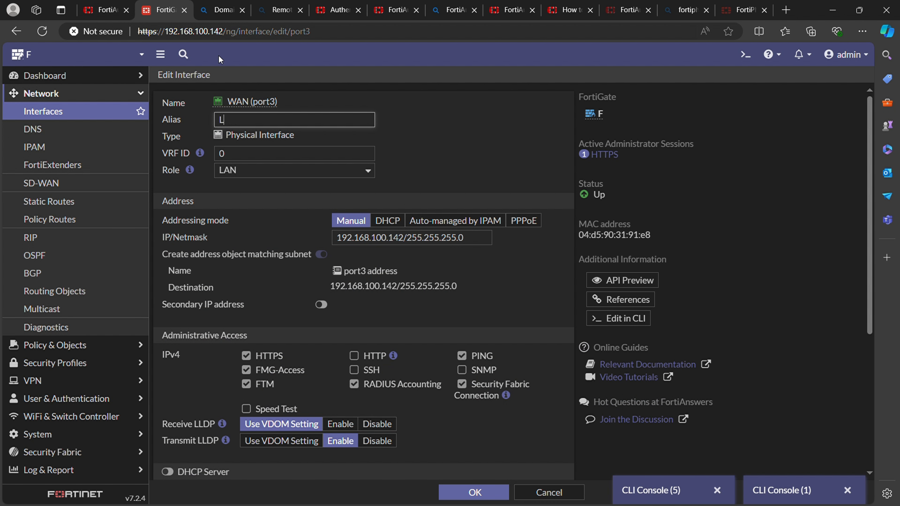
{"action": "type", "text": "AN"}
{"action": "left_click", "coordinate": [474, 492]}
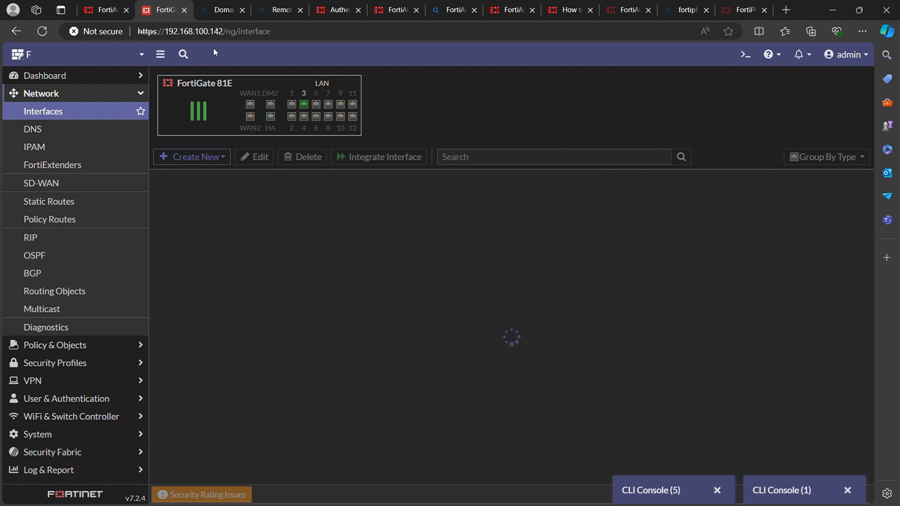
Return to FortiAuthenticator, review the FGT client's address and secret fields, and save the client.
{"action": "left_click", "coordinate": [103, 9]}
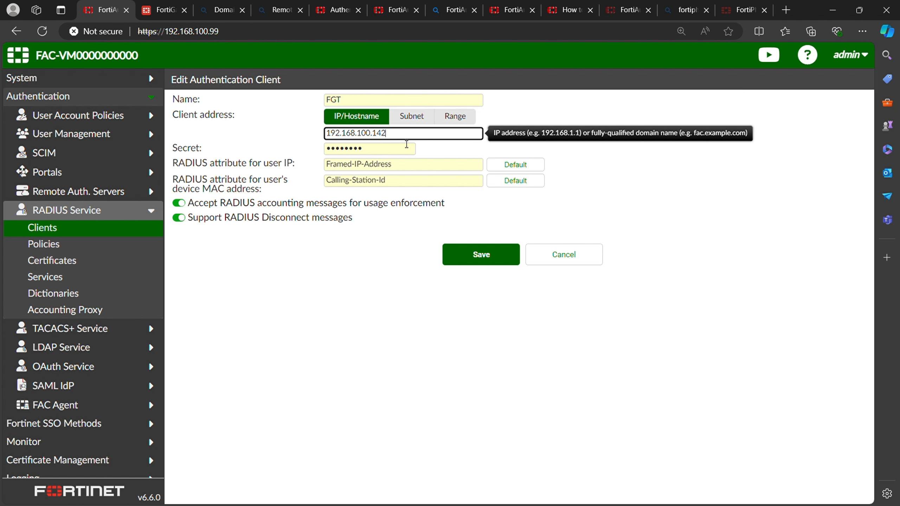
{"action": "left_click_drag", "start_coordinate": [406, 137], "coordinate": [291, 122]}
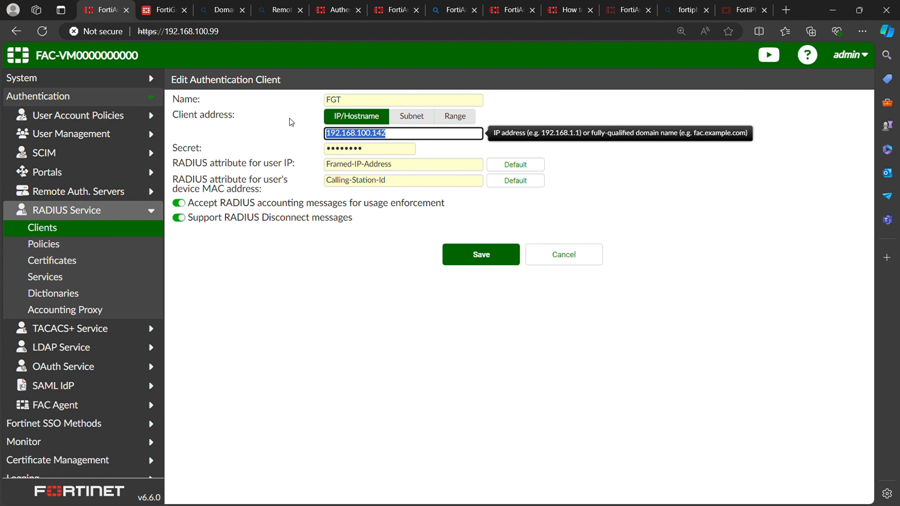
{"action": "key", "text": "Tab"}
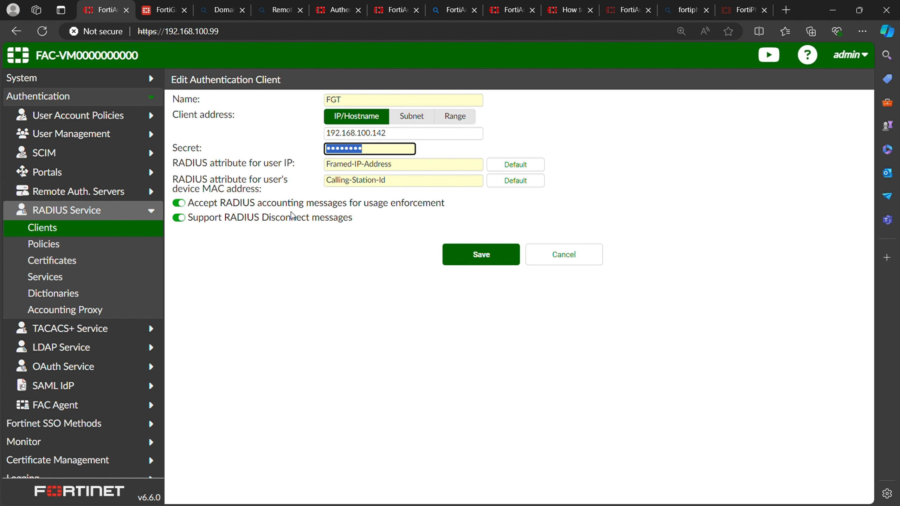
{"action": "left_click", "coordinate": [507, 255]}
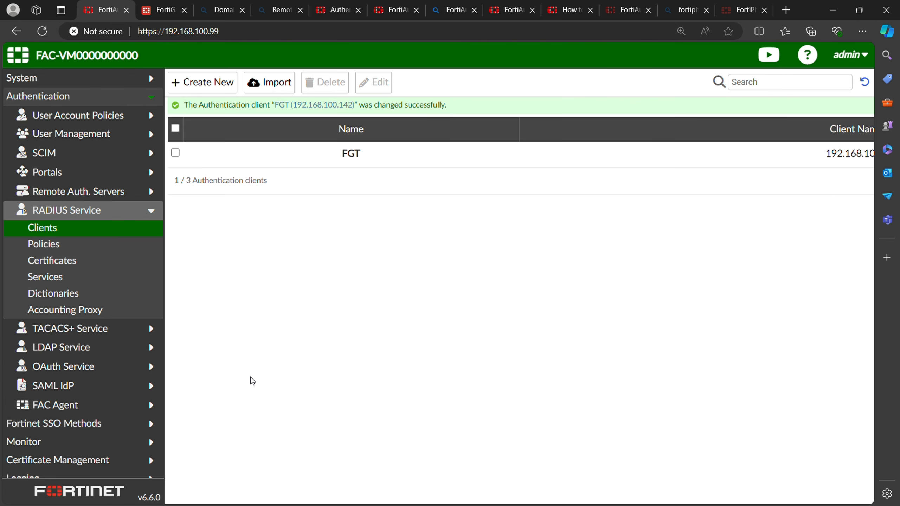
Open the Radius policy under the RADIUS service policies for editing and review its name and client lists.
{"action": "left_click", "coordinate": [60, 250]}
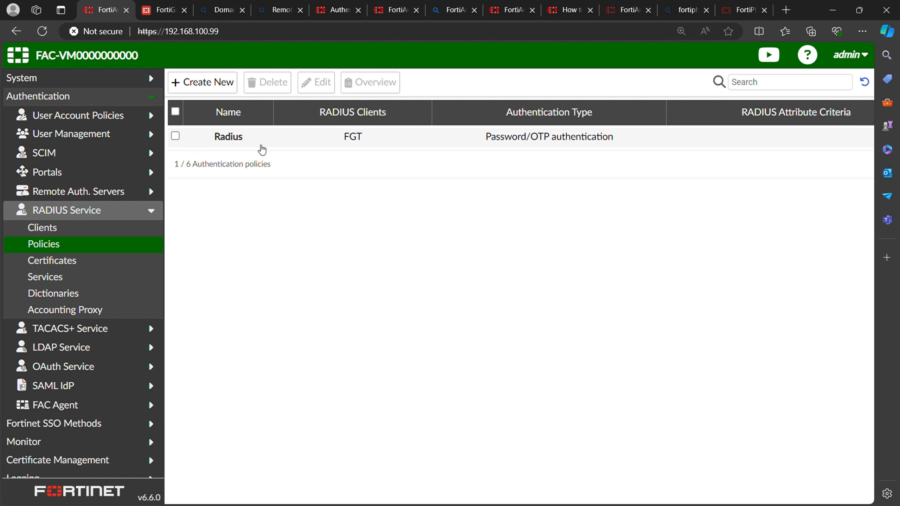
{"action": "double_click", "coordinate": [239, 139]}
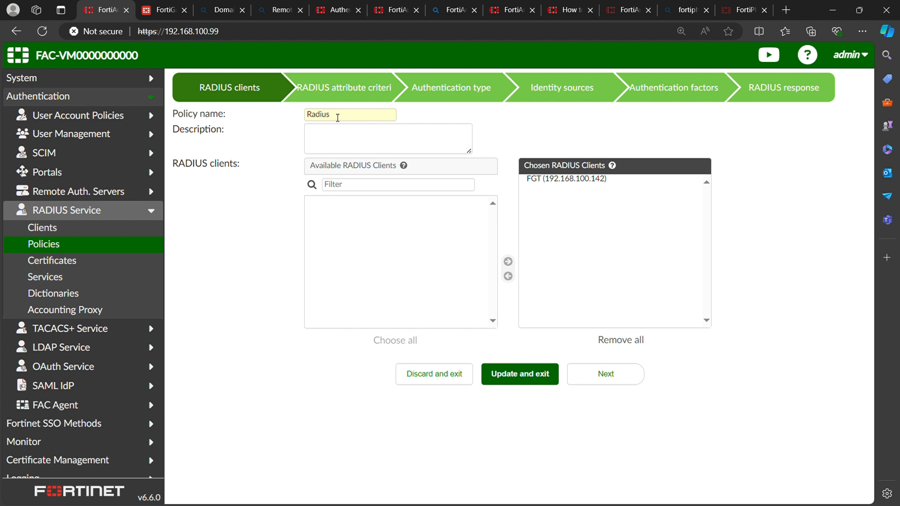
{"action": "double_click", "coordinate": [338, 118]}
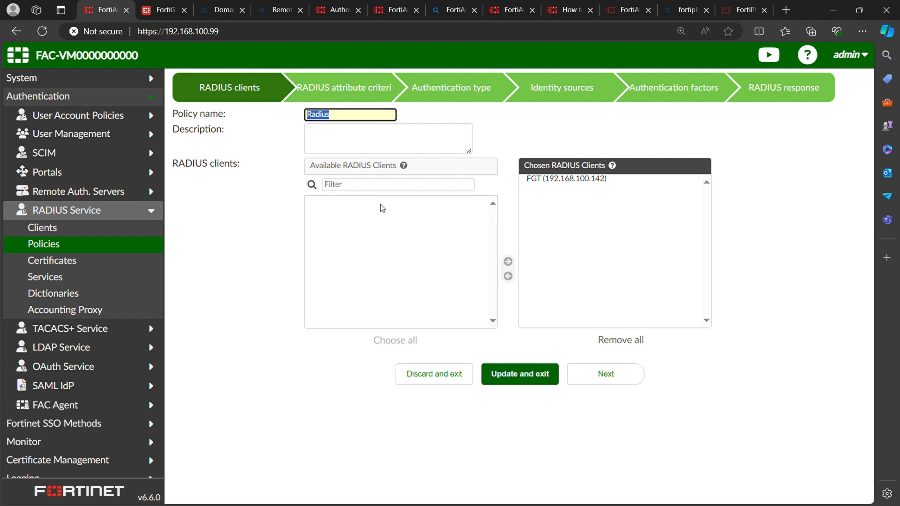
{"action": "left_click", "coordinate": [346, 207]}
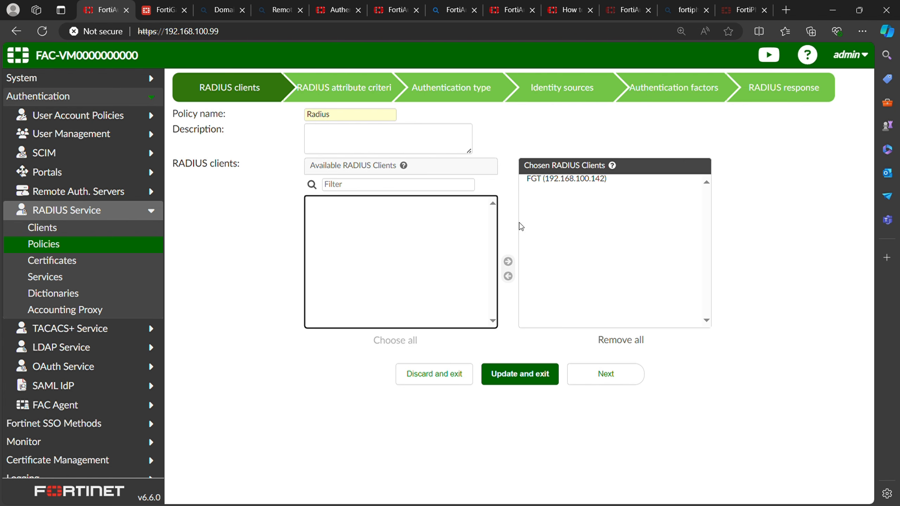
Remove FGT (192.168.100.142) from the policy's chosen RADIUS clients, add it back, and continue to the RADIUS attribute criteria.
{"action": "left_click", "coordinate": [580, 179]}
{"action": "left_click", "coordinate": [509, 277]}
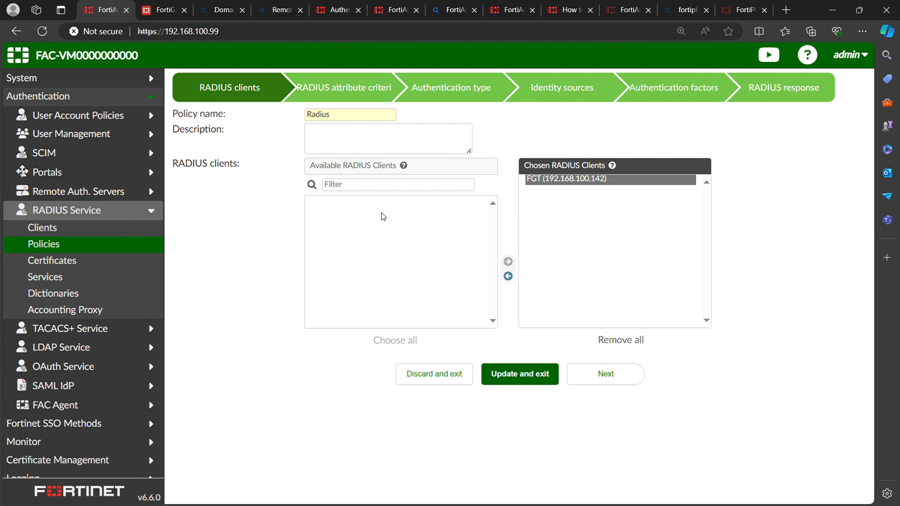
{"action": "left_click", "coordinate": [509, 277]}
{"action": "left_click", "coordinate": [354, 201]}
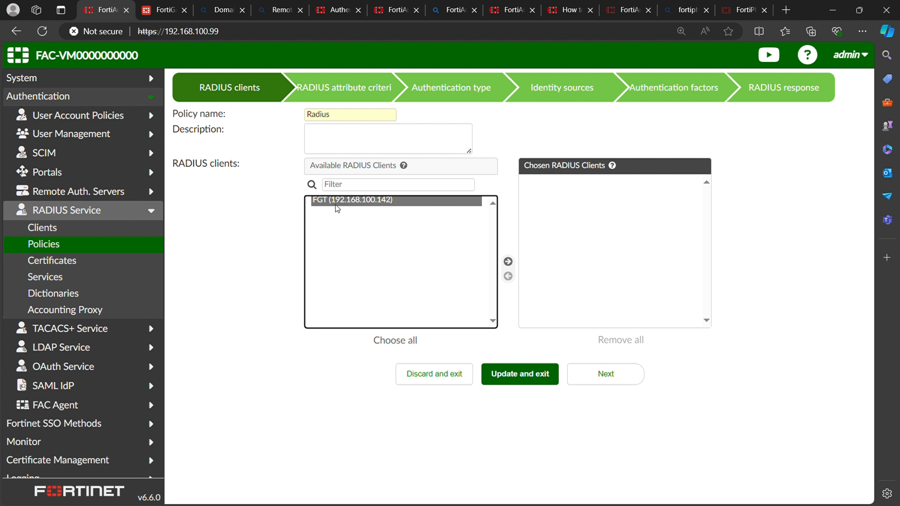
{"action": "left_click", "coordinate": [508, 261]}
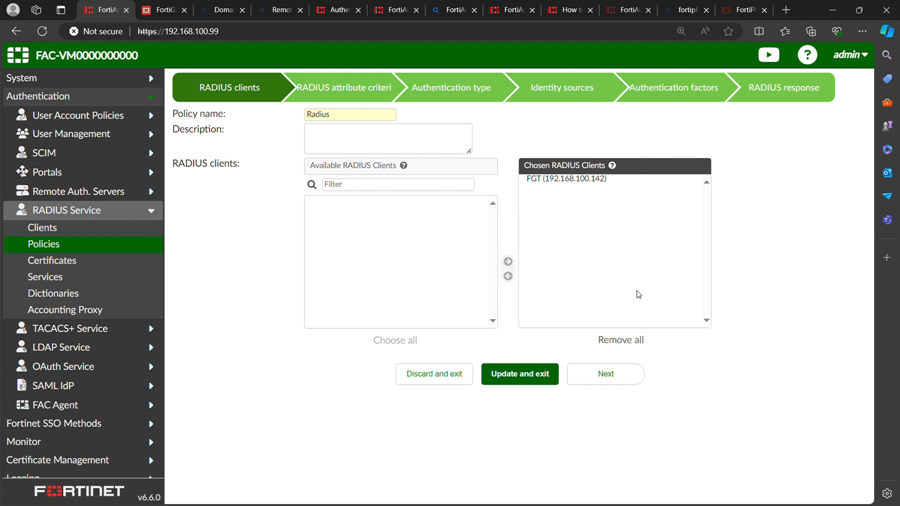
{"action": "left_click", "coordinate": [626, 379]}
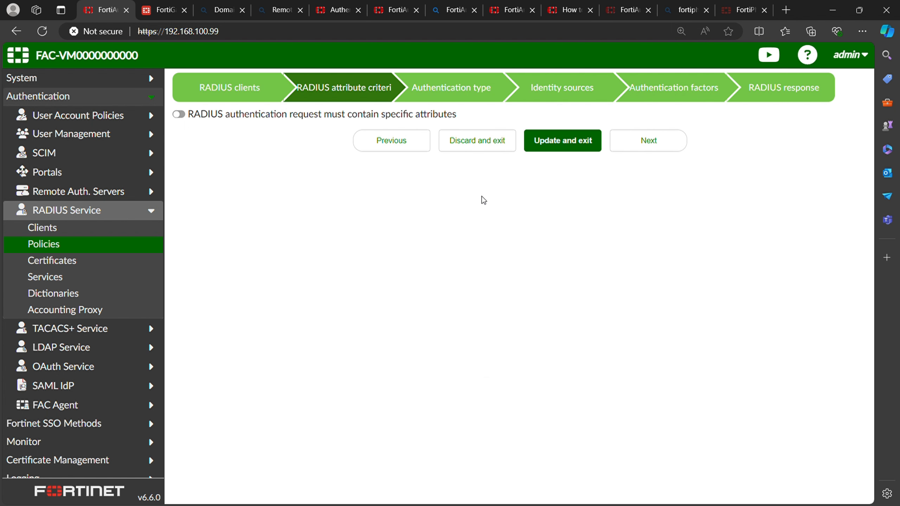
Review the policy's authentication type and its accepted EAP methods, and continue to the identity sources.
{"action": "left_click", "coordinate": [650, 148]}
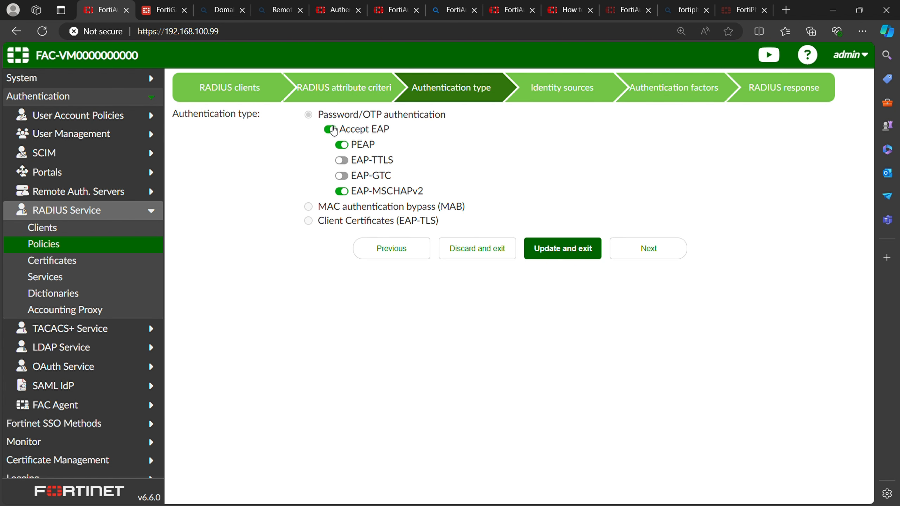
{"action": "left_click_drag", "start_coordinate": [339, 129], "coordinate": [371, 148]}
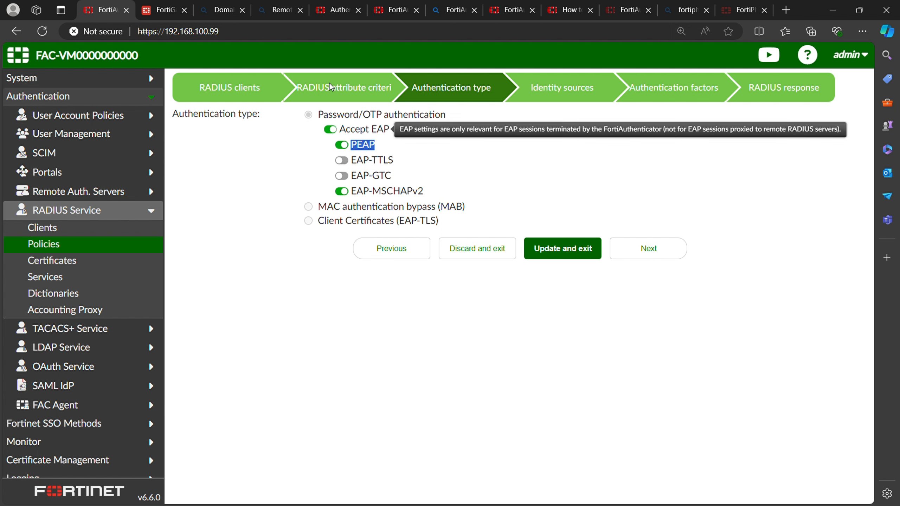
{"action": "left_click", "coordinate": [626, 258]}
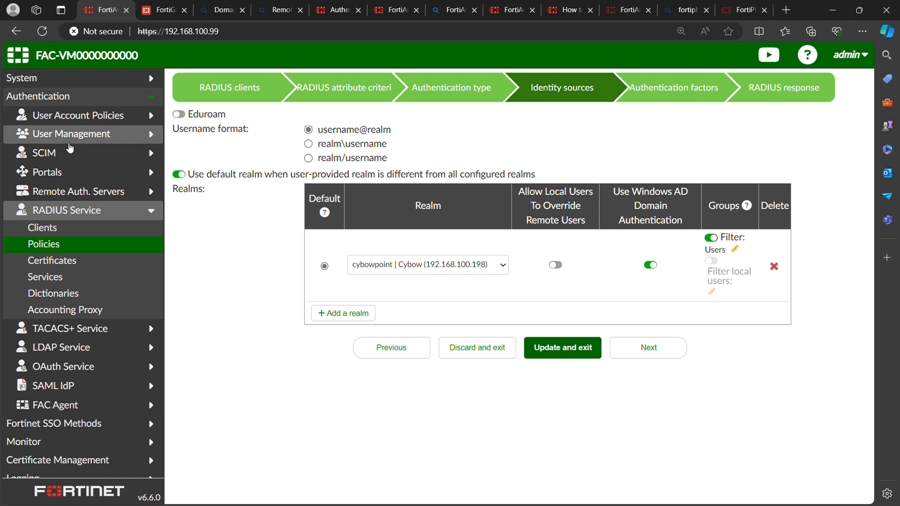
Open the cybowpoint realm under user management, review its name and user source, and save the realm.
{"action": "left_click", "coordinate": [89, 136]}
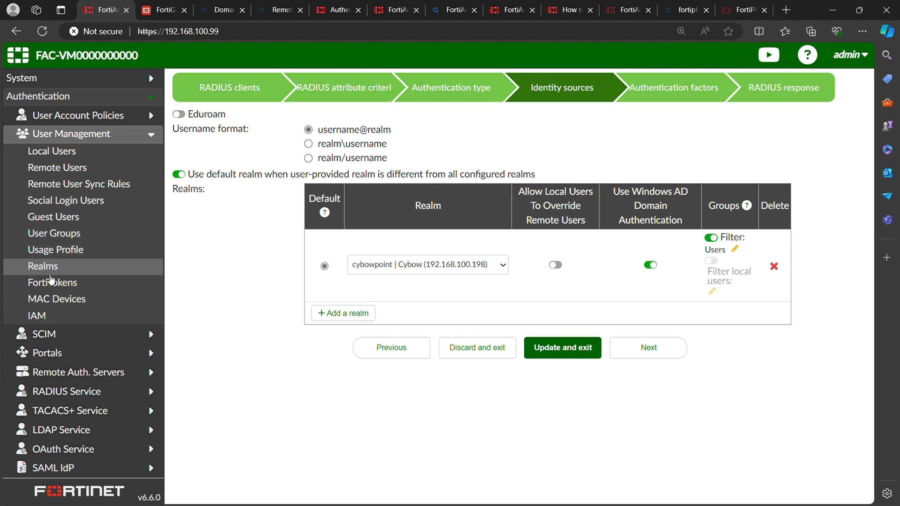
{"action": "left_click", "coordinate": [56, 273]}
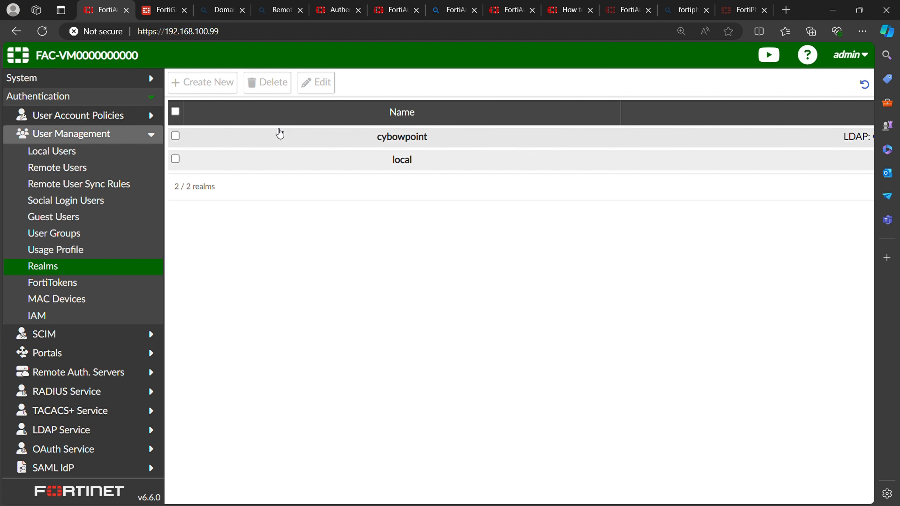
{"action": "left_click", "coordinate": [176, 136]}
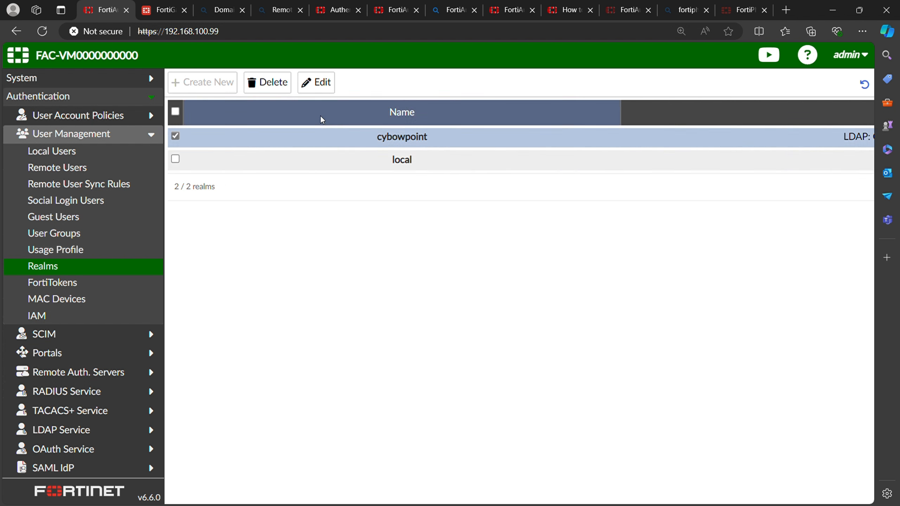
{"action": "left_click", "coordinate": [318, 85]}
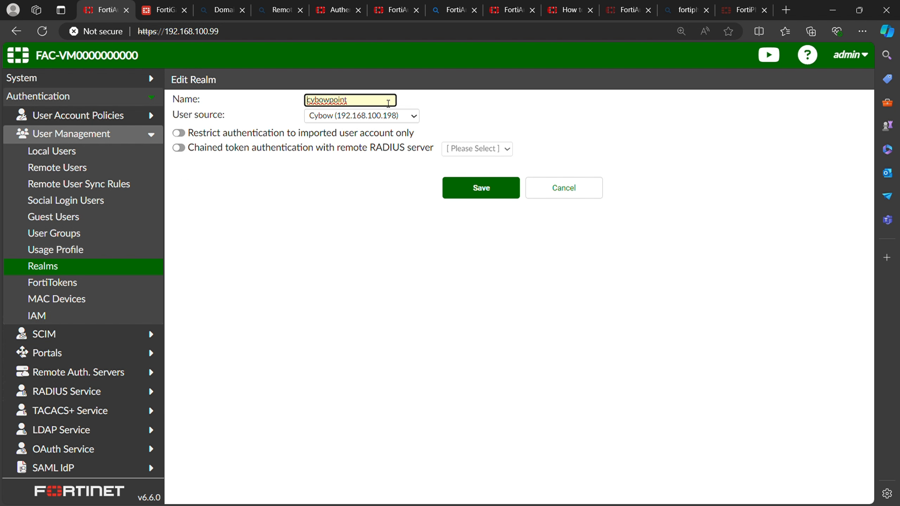
{"action": "left_click_drag", "start_coordinate": [374, 108], "coordinate": [291, 102]}
{"action": "left_click_drag", "start_coordinate": [174, 115], "coordinate": [205, 120]}
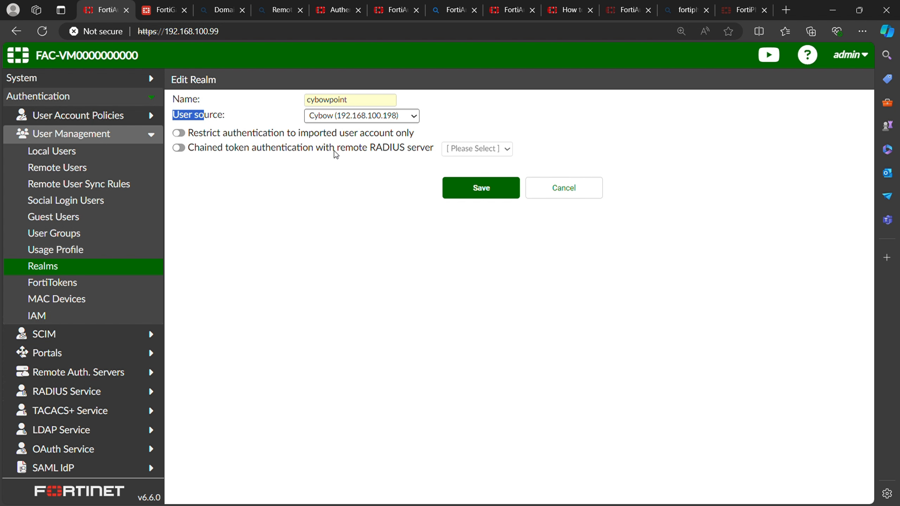
{"action": "key", "text": "Tab"}
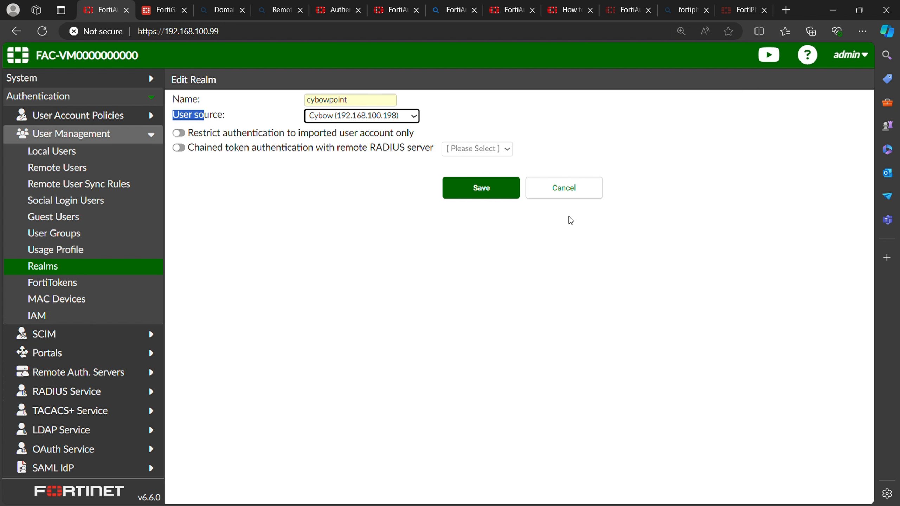
{"action": "left_click", "coordinate": [499, 191]}
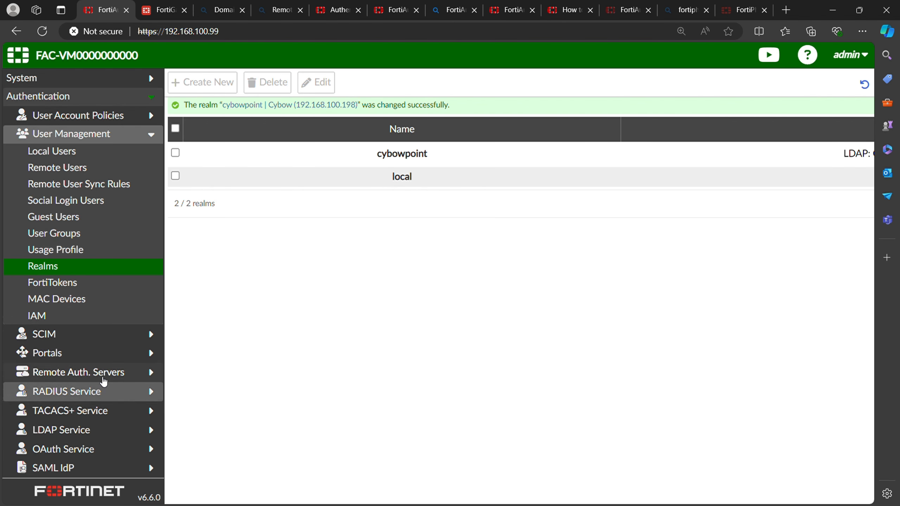
Reopen the Radius policy under the RADIUS service policies and advance through its settings to the identity sources.
{"action": "left_click", "coordinate": [88, 373]}
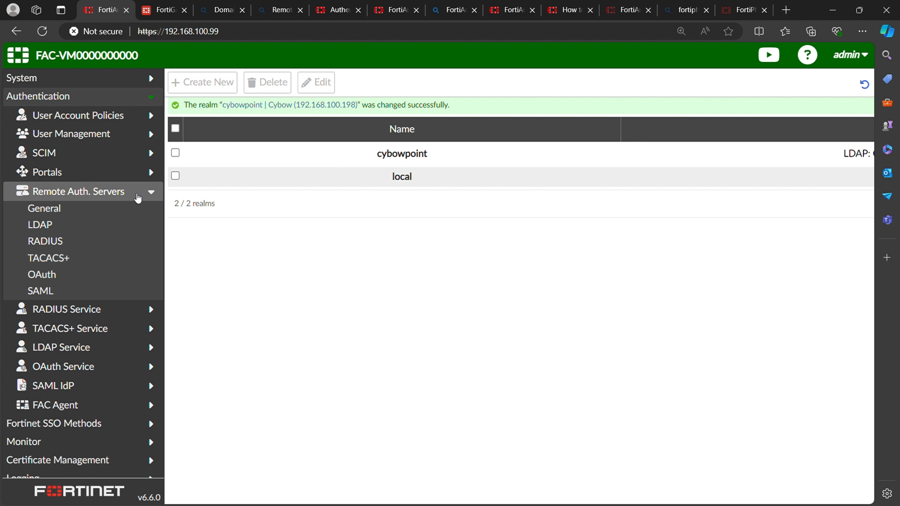
{"action": "left_click", "coordinate": [93, 248]}
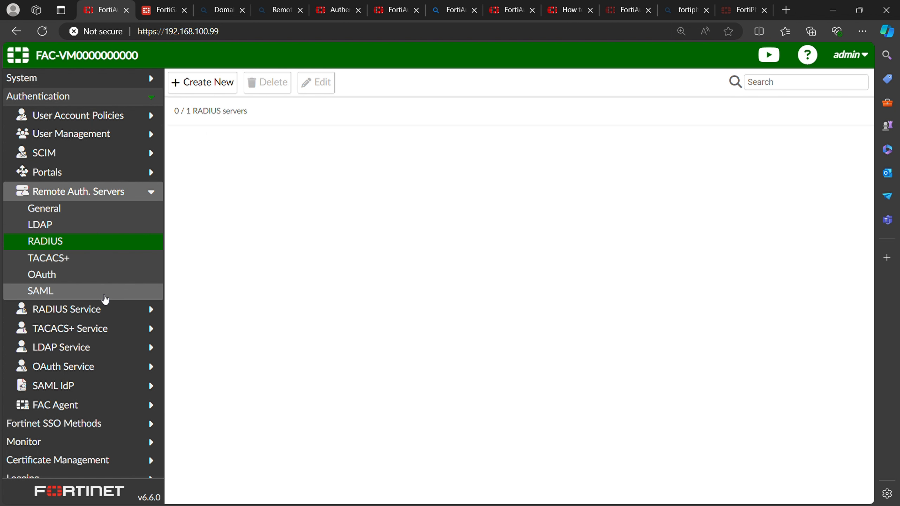
{"action": "left_click", "coordinate": [106, 310]}
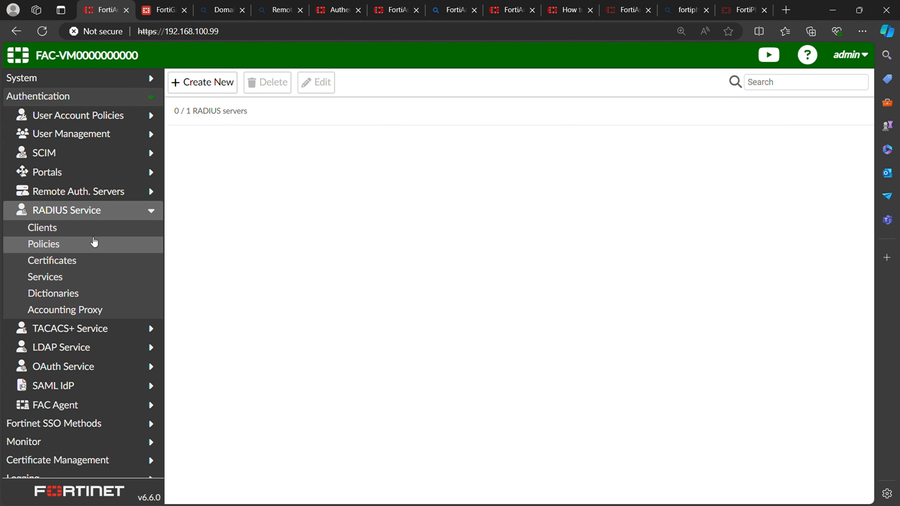
{"action": "left_click", "coordinate": [94, 246]}
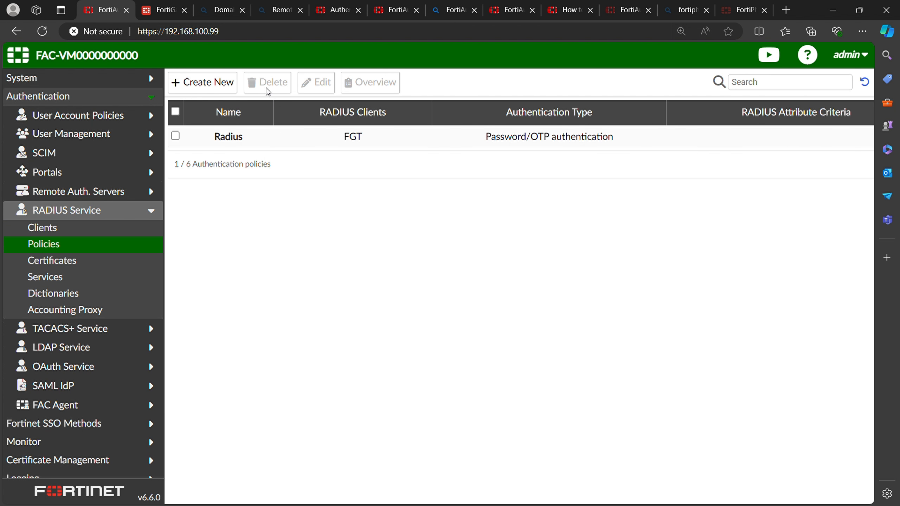
{"action": "double_click", "coordinate": [178, 136]}
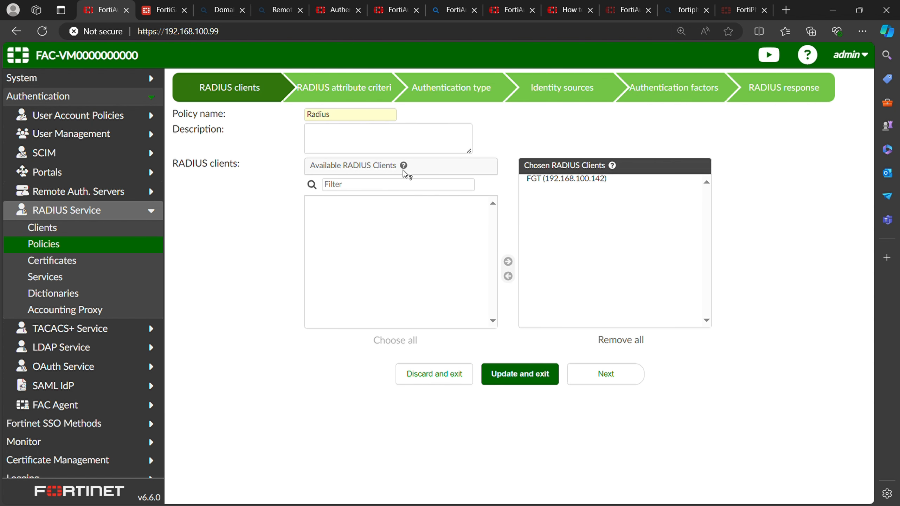
{"action": "left_click", "coordinate": [605, 374]}
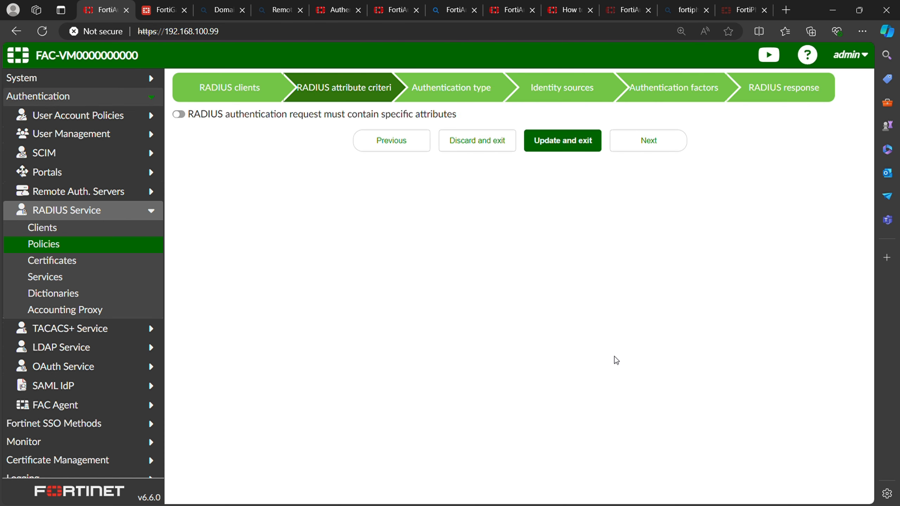
{"action": "left_click", "coordinate": [649, 140]}
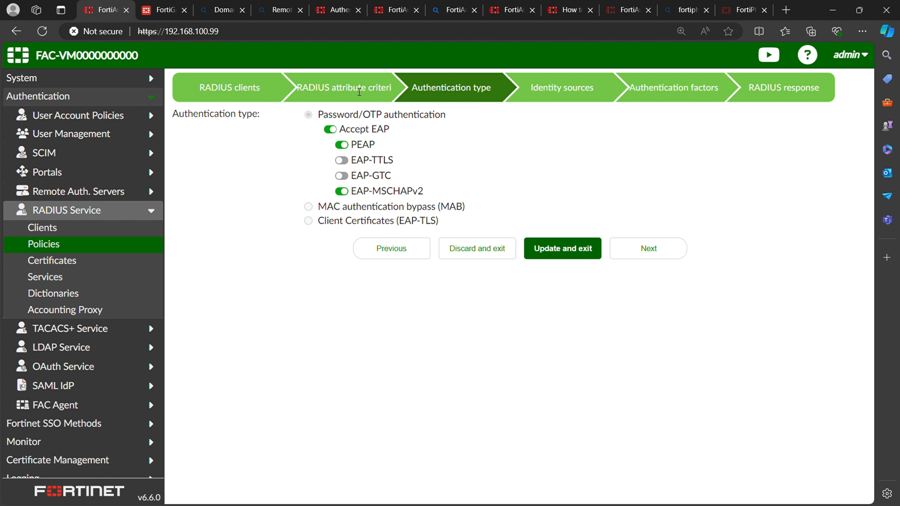
{"action": "left_click", "coordinate": [646, 248]}
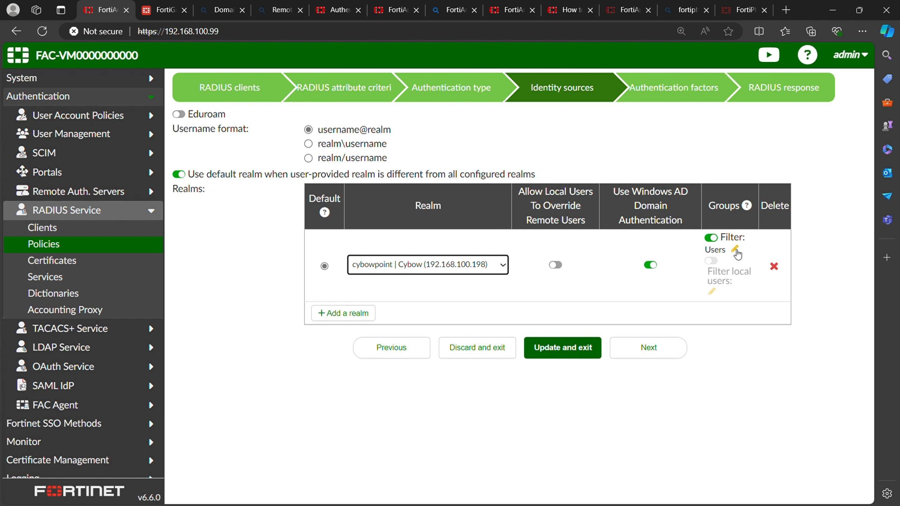
Remove the Users group from the cybowpoint realm's group filter, add it back, and confirm the selection.
{"action": "left_click", "coordinate": [736, 251]}
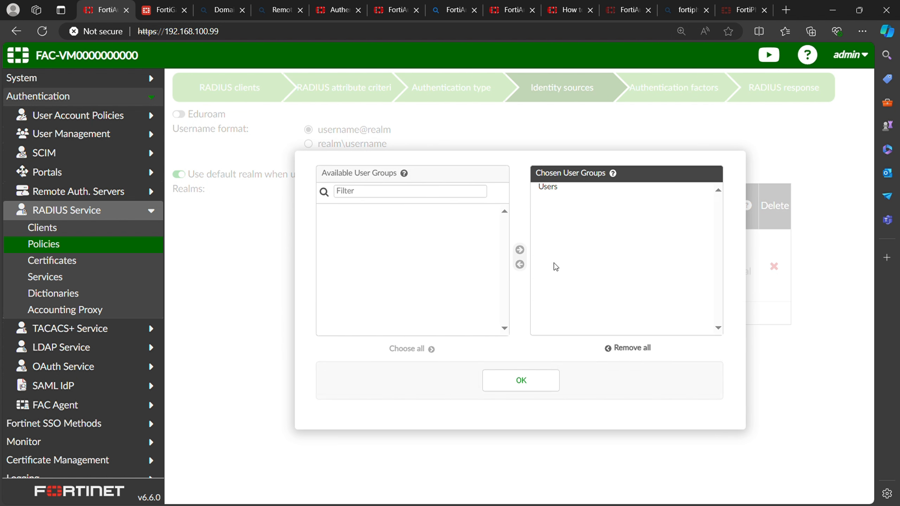
{"action": "left_click", "coordinate": [547, 187]}
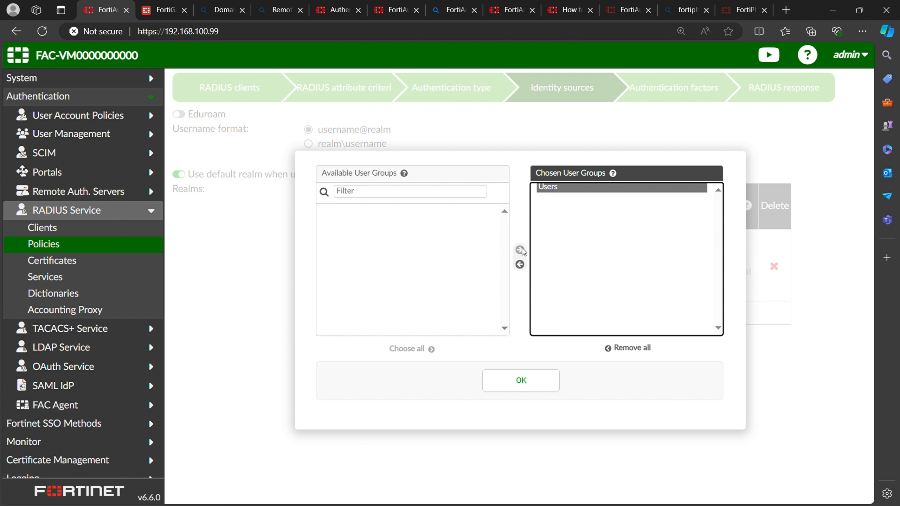
{"action": "left_click", "coordinate": [518, 264]}
{"action": "left_click", "coordinate": [332, 207]}
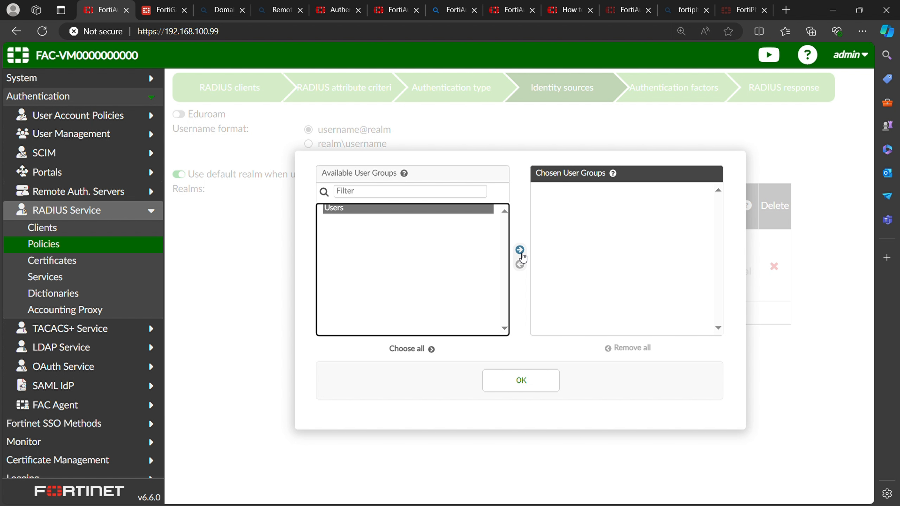
{"action": "left_click", "coordinate": [520, 250]}
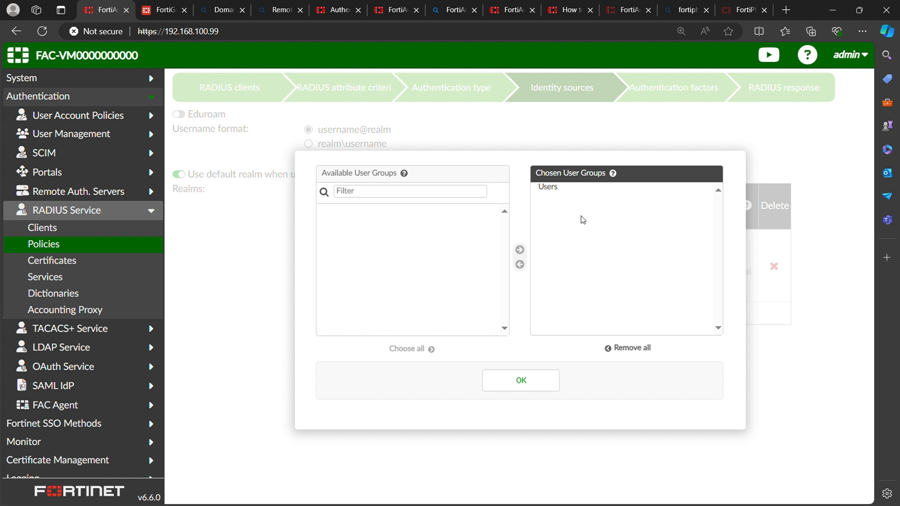
{"action": "left_click", "coordinate": [521, 384]}
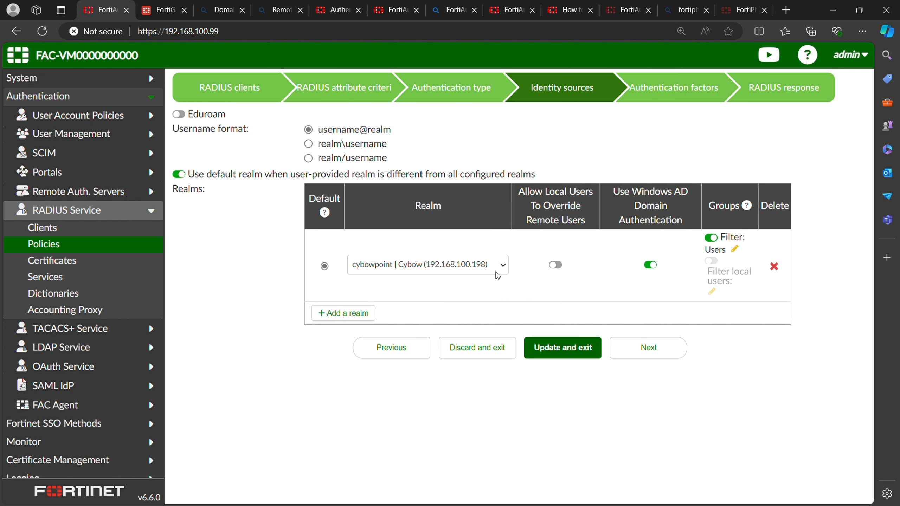
Continue through the authentication factors to the RADIUS response, and save the Radius policy.
{"action": "left_click", "coordinate": [651, 350]}
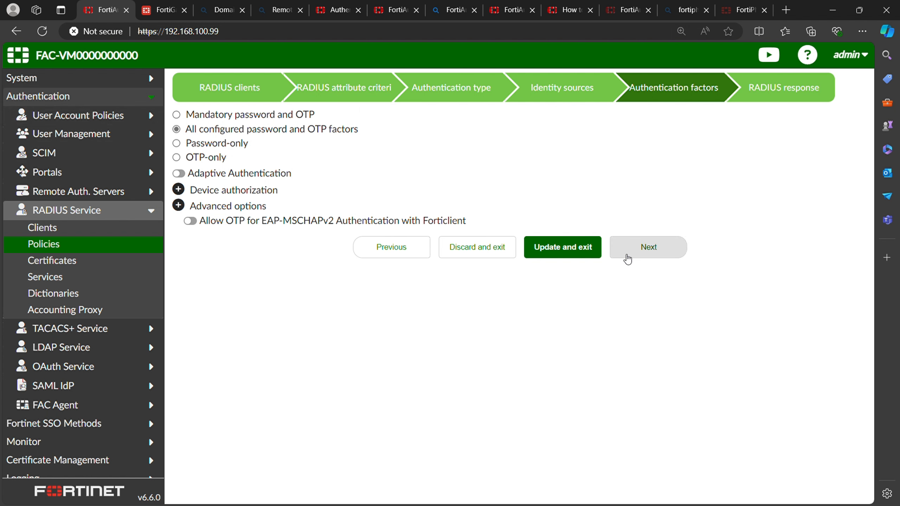
{"action": "left_click", "coordinate": [628, 256]}
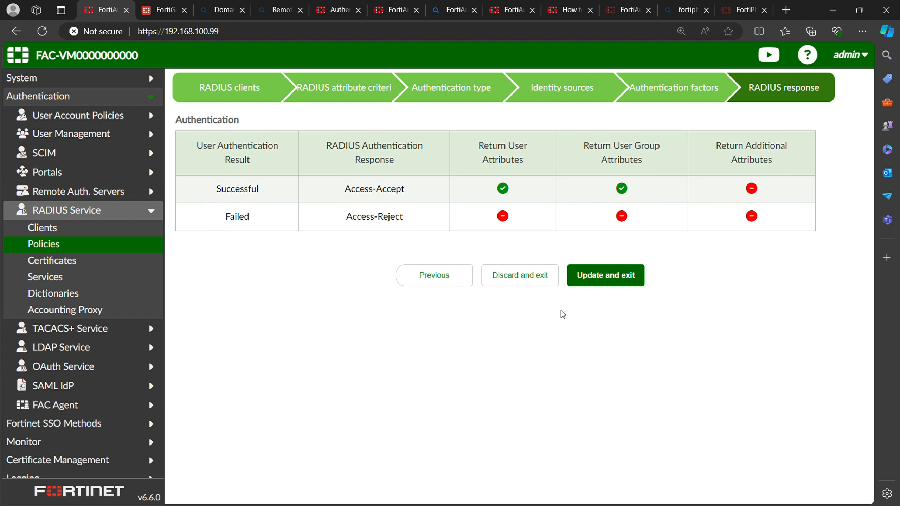
{"action": "left_click", "coordinate": [620, 283]}
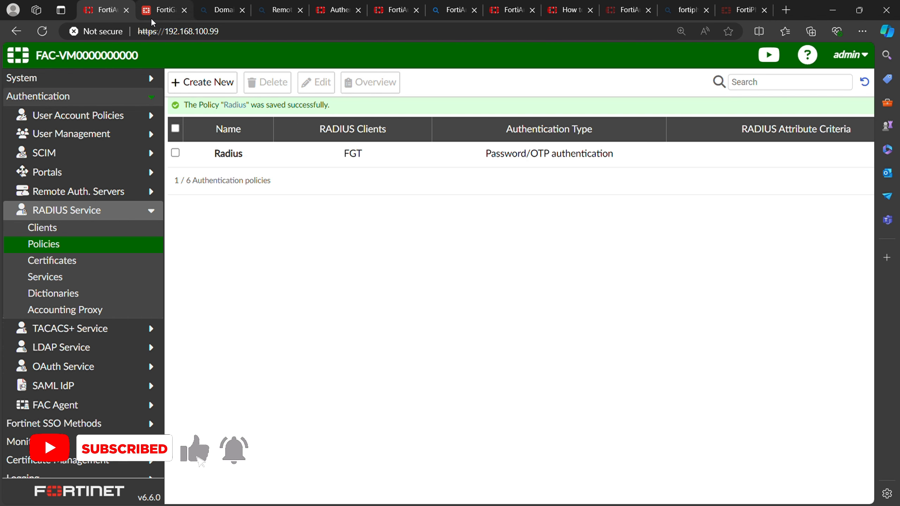
Switch to FortiGate and open the cybow_rad RADIUS server for editing.
{"action": "left_click", "coordinate": [158, 10]}
{"action": "left_click", "coordinate": [96, 97]}
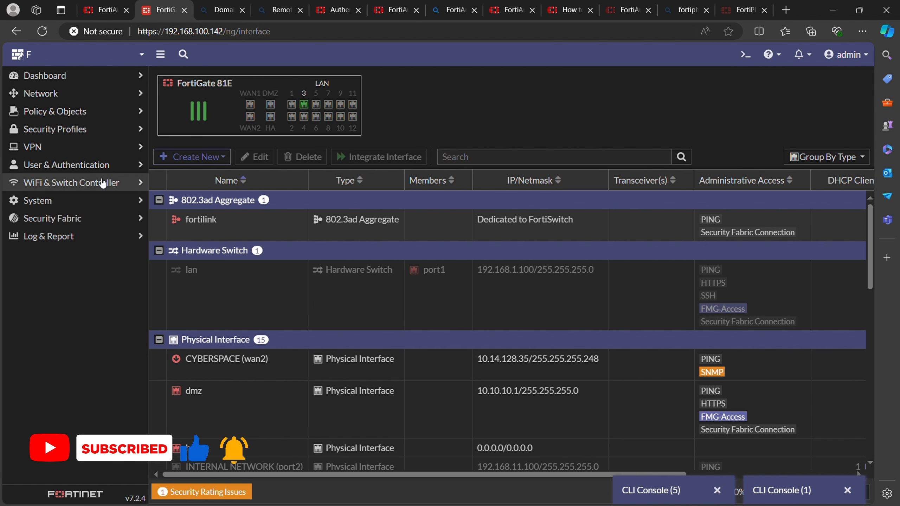
{"action": "left_click", "coordinate": [107, 168]}
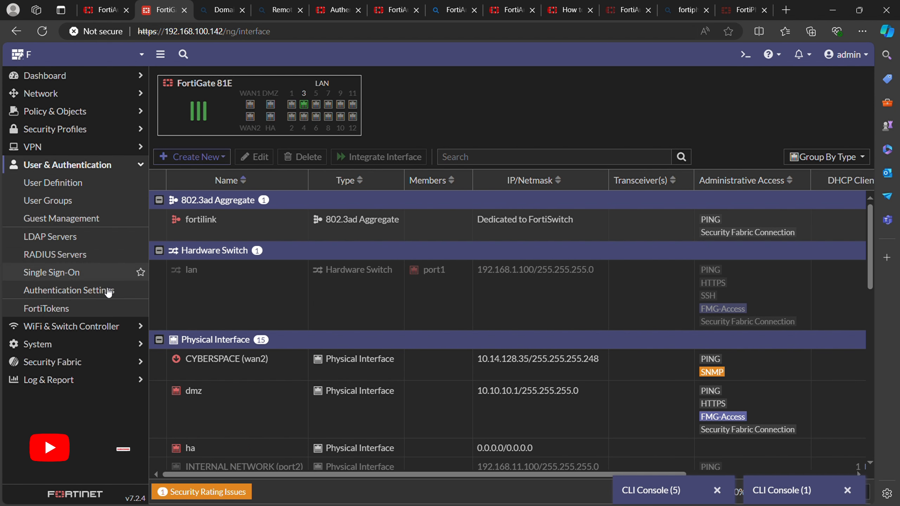
{"action": "left_click", "coordinate": [81, 264]}
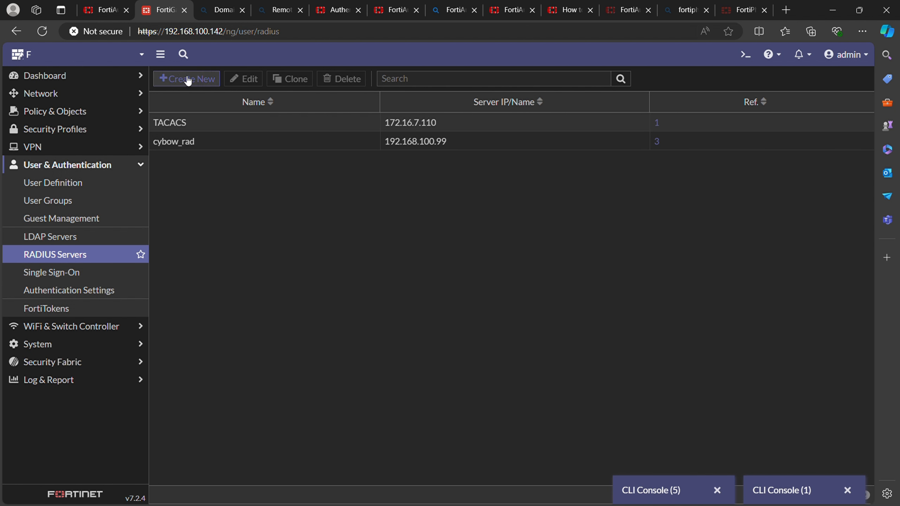
{"action": "double_click", "coordinate": [232, 148]}
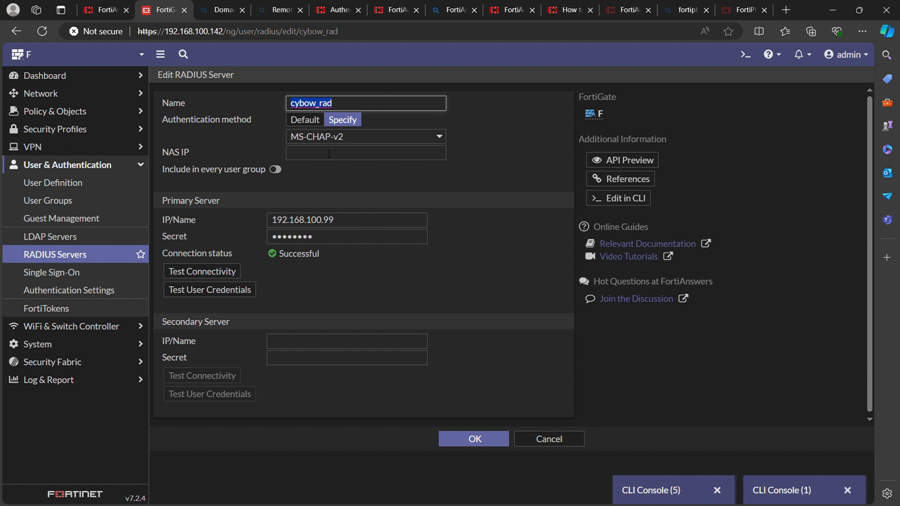
Specify MS-CHAP-v2 as the authentication method of the cybow_rad RADIUS server.
{"action": "left_click", "coordinate": [335, 120]}
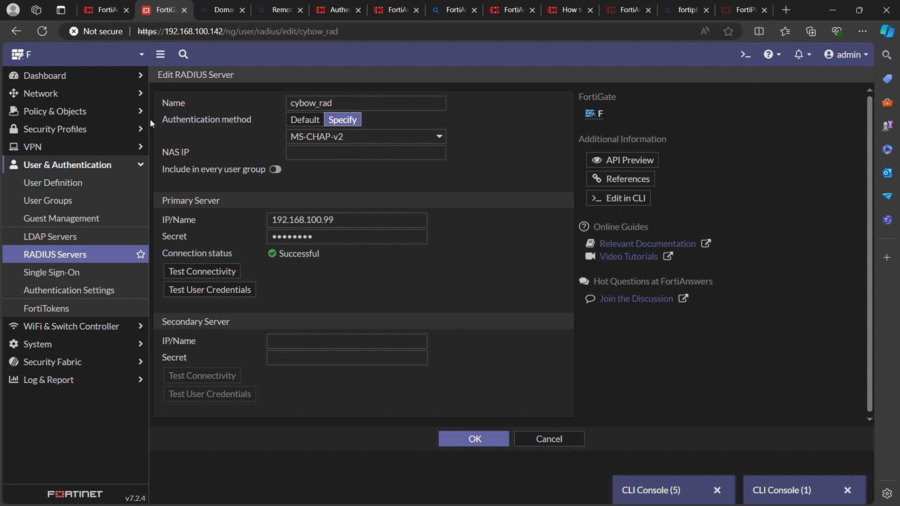
{"action": "left_click", "coordinate": [370, 139]}
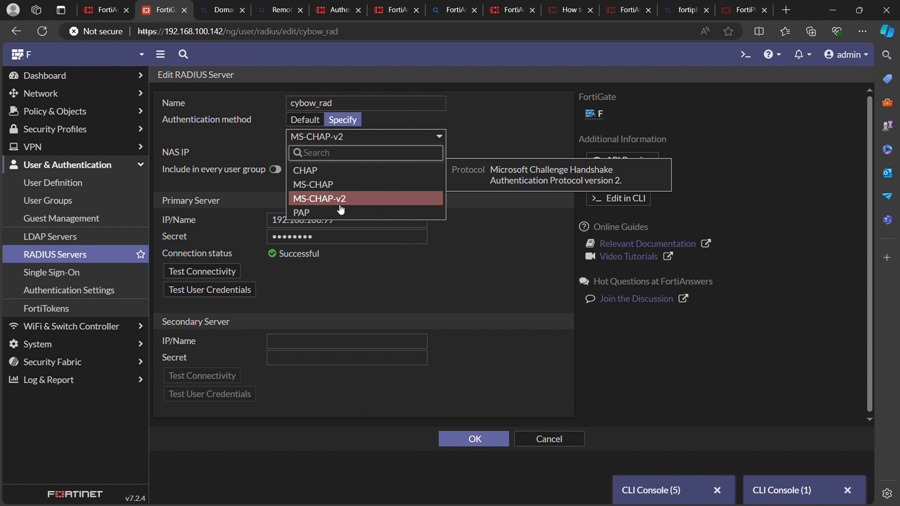
{"action": "left_click", "coordinate": [339, 204]}
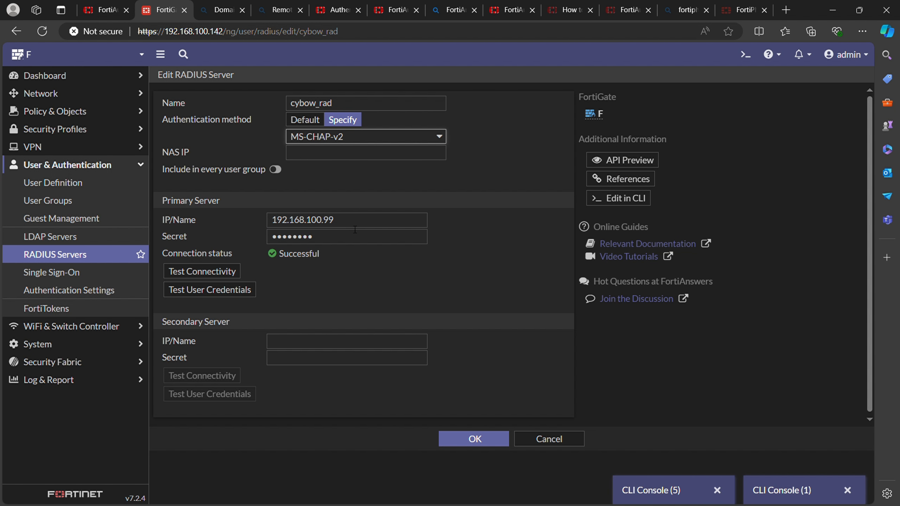
Compare the primary server's IP address with the FortiAuthenticator address, and return to the RADIUS server settings.
{"action": "left_click_drag", "start_coordinate": [354, 221], "coordinate": [227, 218]}
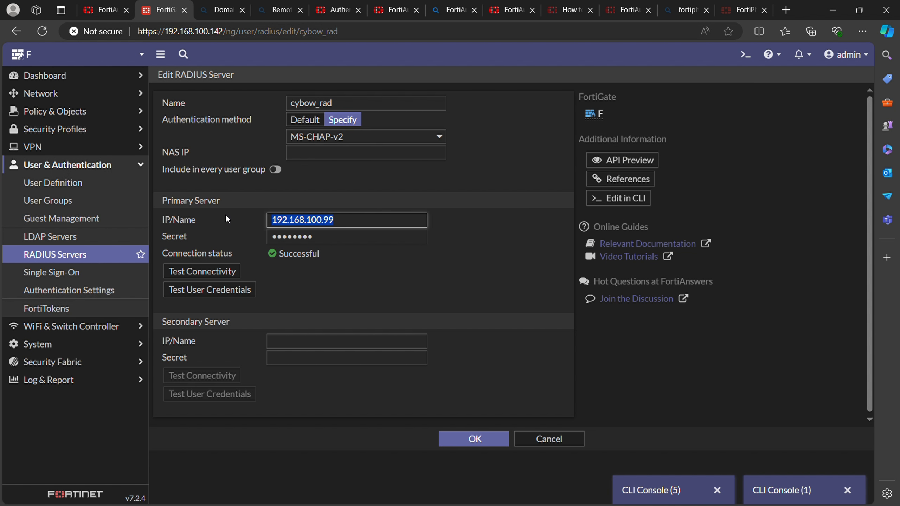
{"action": "left_click", "coordinate": [105, 10]}
{"action": "key", "text": "ctrl+Tab"}
{"action": "left_click", "coordinate": [347, 226]}
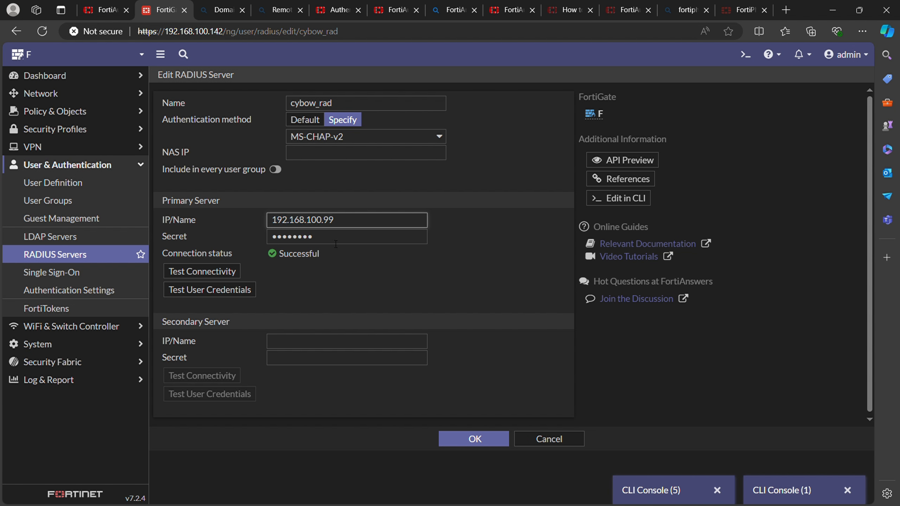
Test connectivity to the primary RADIUS server and save the cybow_rad entry.
{"action": "key", "text": "Tab"}
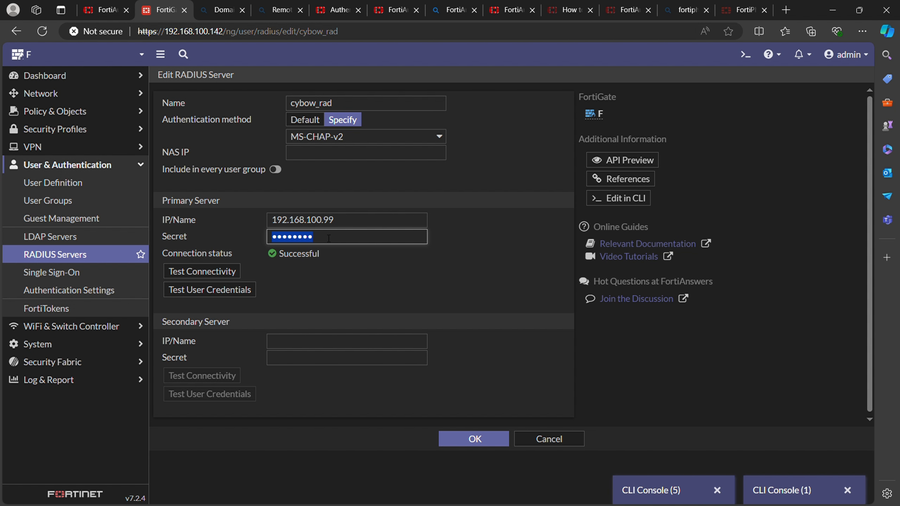
{"action": "left_click", "coordinate": [214, 271]}
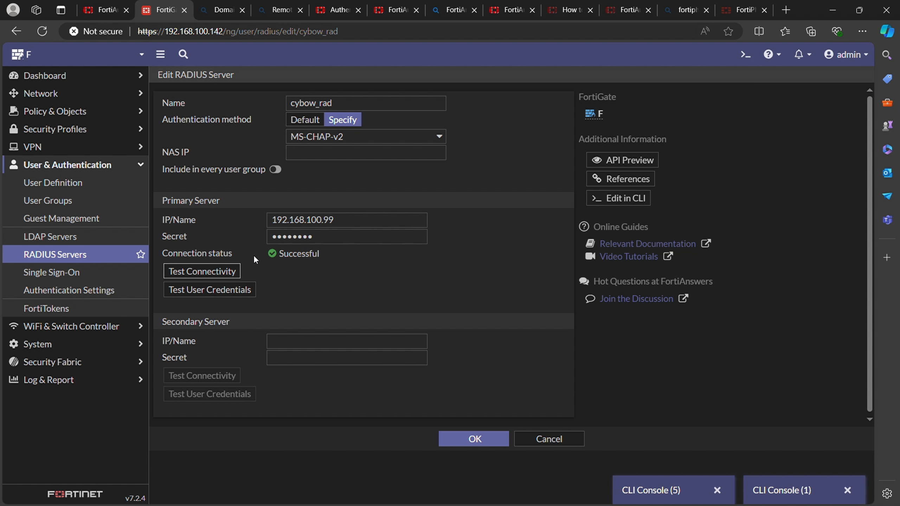
{"action": "left_click", "coordinate": [483, 444]}
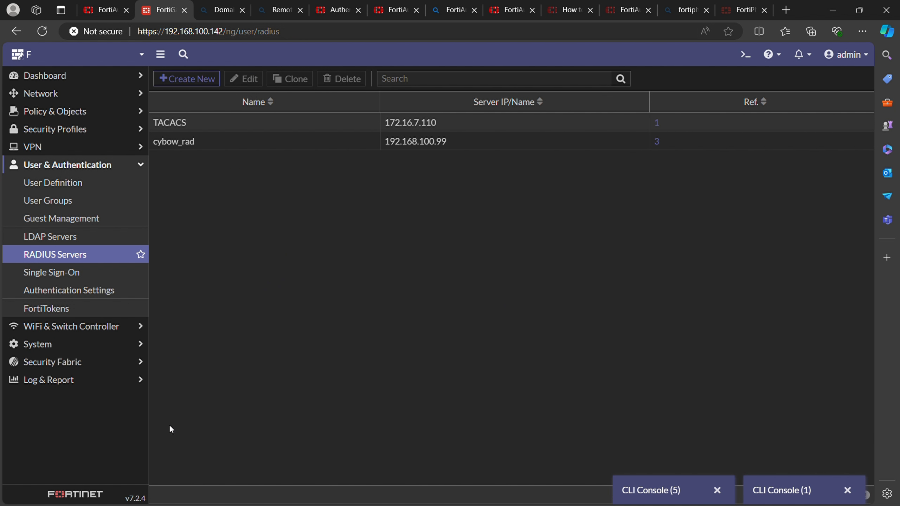
Compare the traffic modes of the two configured WiFi SSIDs, and open the Global (fot) SSID for editing.
{"action": "left_click", "coordinate": [110, 165]}
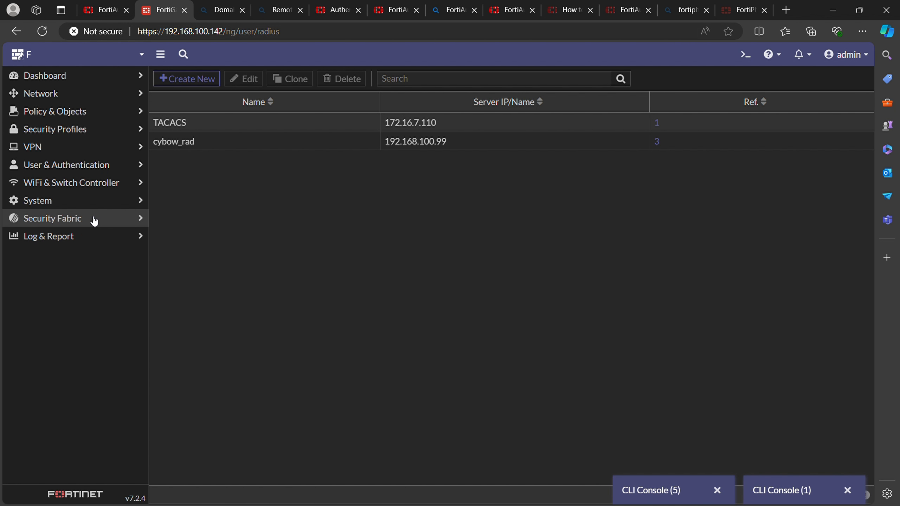
{"action": "left_click", "coordinate": [107, 183]}
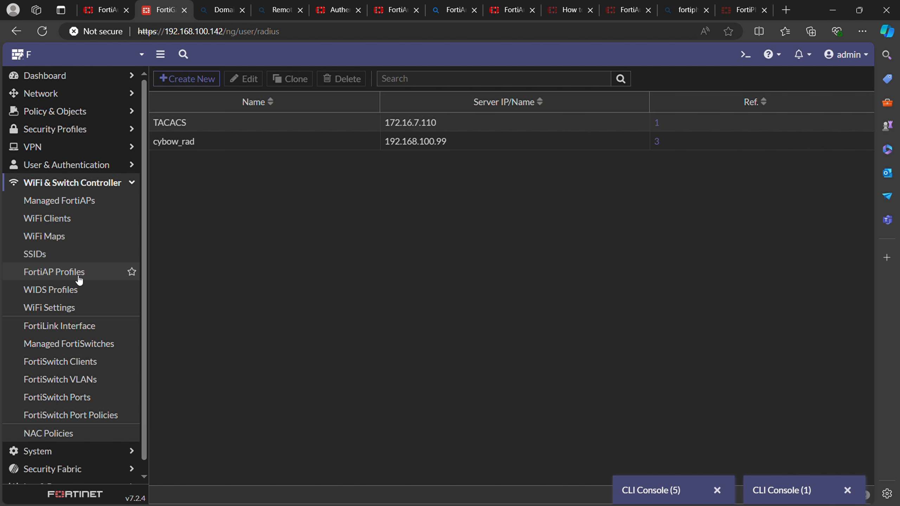
{"action": "left_click", "coordinate": [87, 255]}
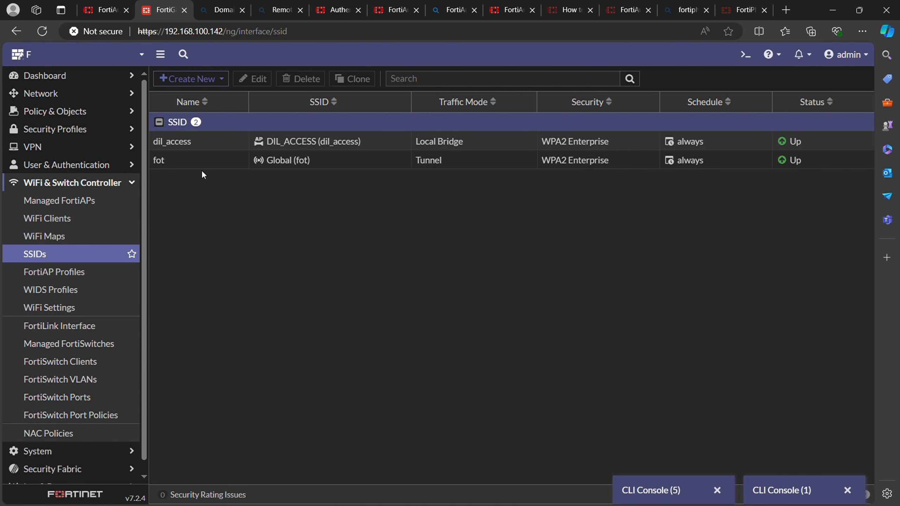
{"action": "left_click", "coordinate": [287, 158]}
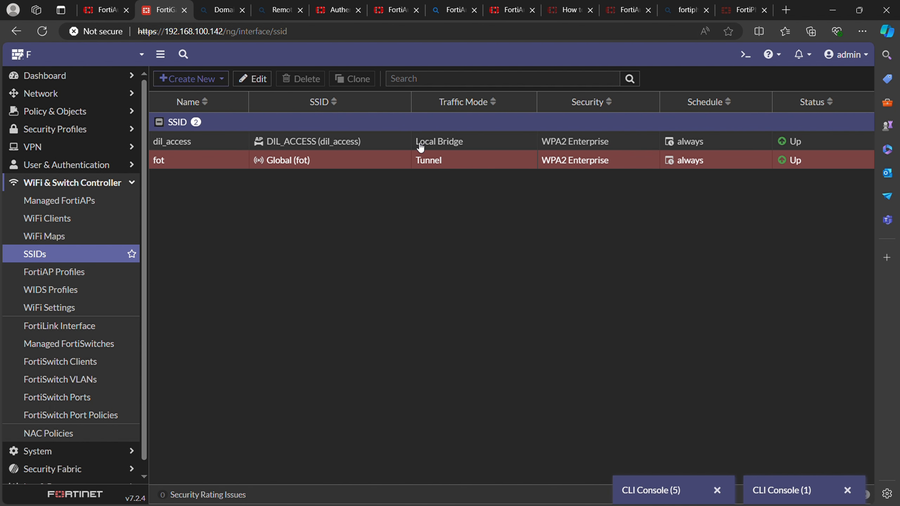
{"action": "left_click_drag", "start_coordinate": [418, 143], "coordinate": [457, 165]}
{"action": "left_click_drag", "start_coordinate": [417, 141], "coordinate": [472, 149]}
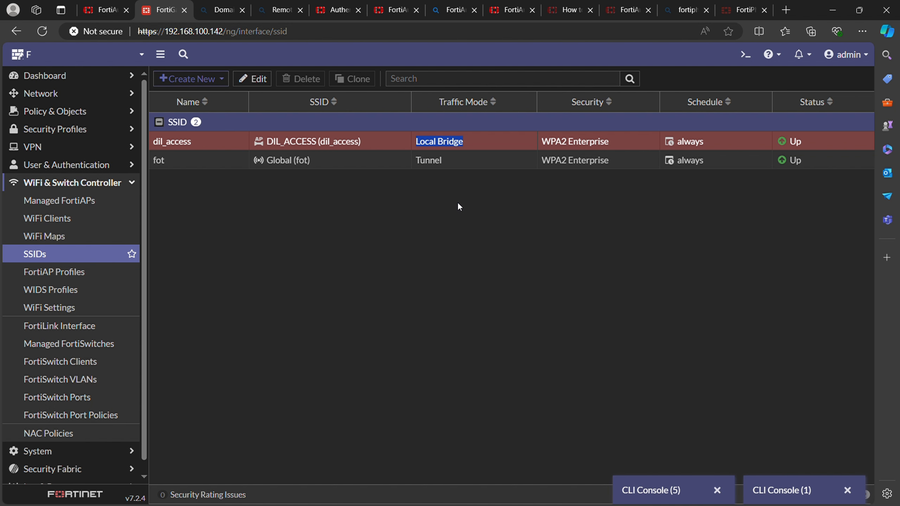
{"action": "left_click", "coordinate": [443, 160]}
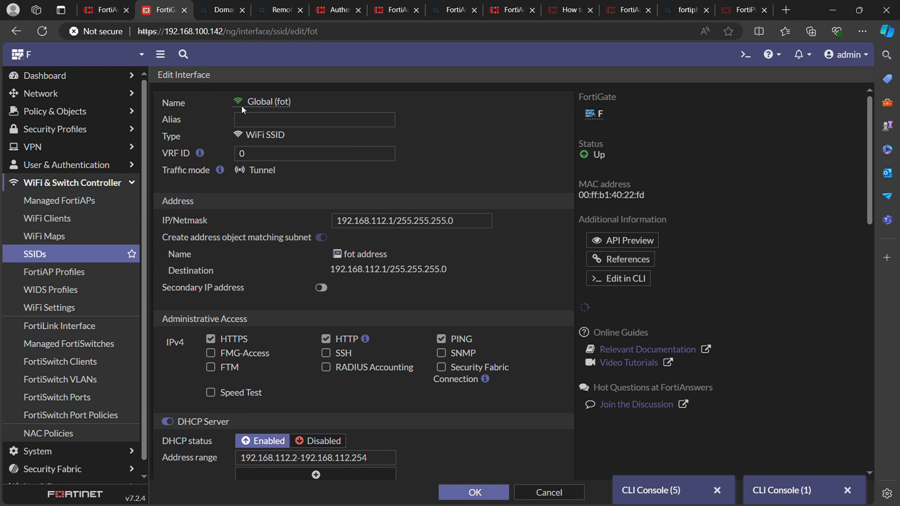
Examine the Global SSID's name, IP/netmask, administrative access, DHCP address range and WiFi settings.
{"action": "double_click", "coordinate": [259, 102]}
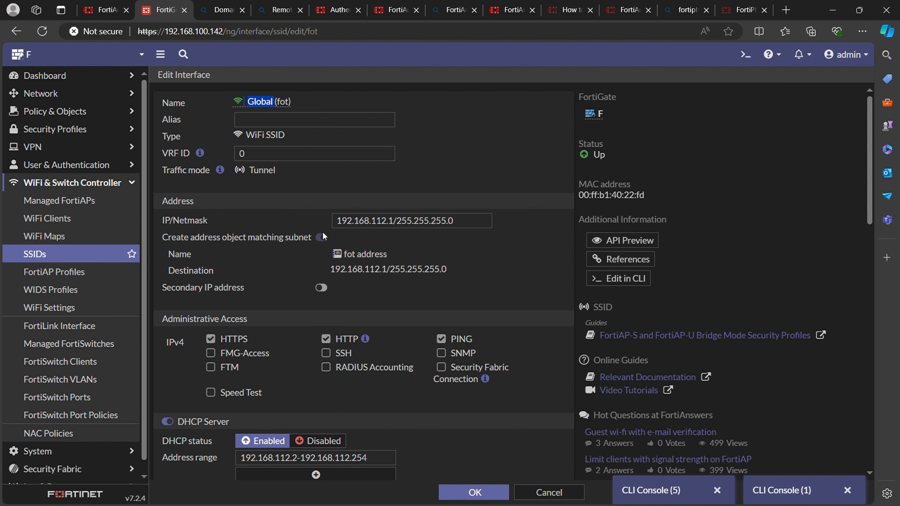
{"action": "left_click_drag", "start_coordinate": [459, 226], "coordinate": [334, 223]}
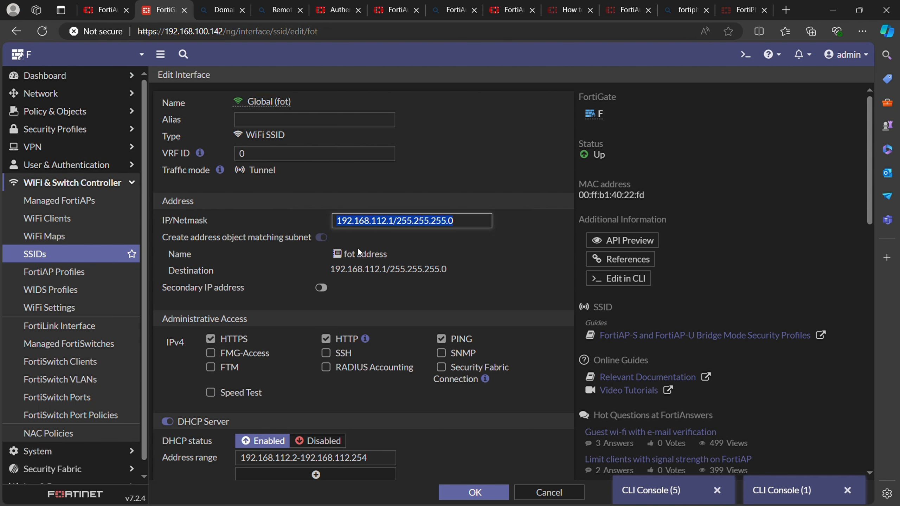
{"action": "scroll", "coordinate": [318, 248], "scroll_direction": "down", "scroll_amount": 3}
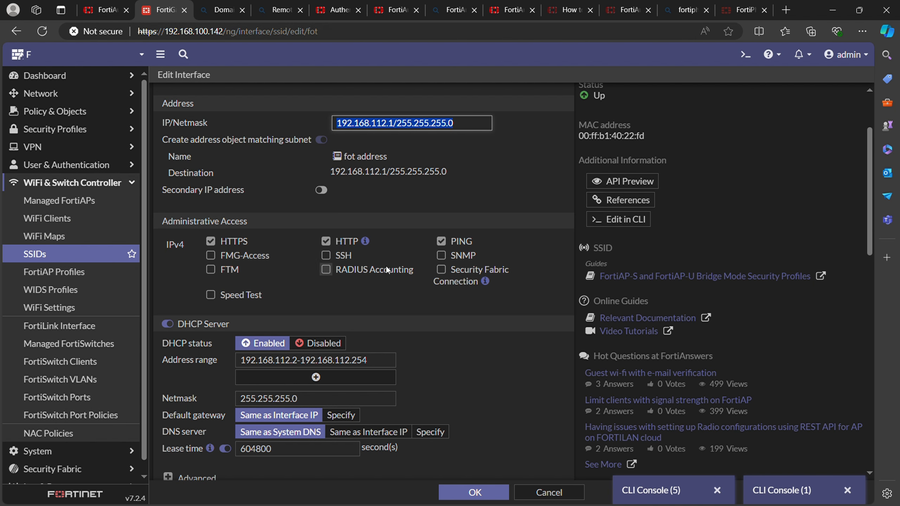
{"action": "scroll", "coordinate": [383, 317], "scroll_direction": "down", "scroll_amount": 3}
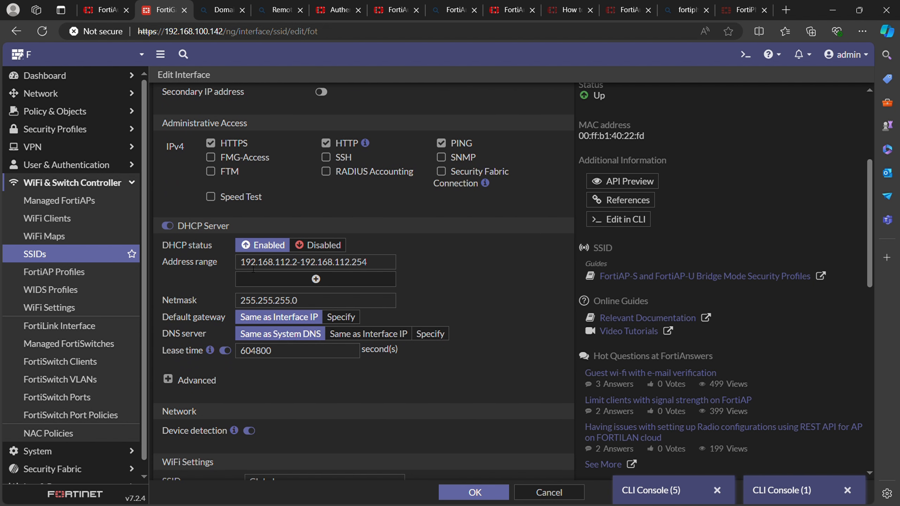
{"action": "triple_click", "coordinate": [365, 262]}
{"action": "scroll", "coordinate": [317, 339], "scroll_direction": "down", "scroll_amount": 2}
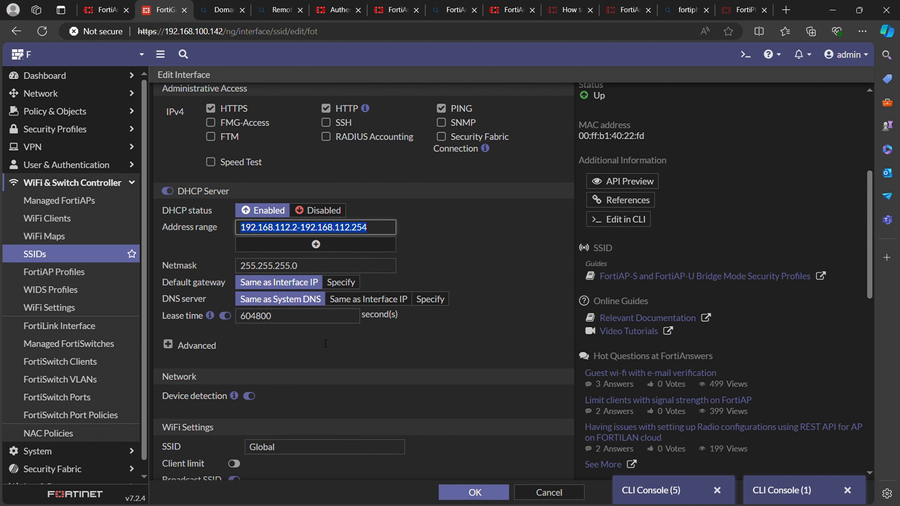
{"action": "scroll", "coordinate": [273, 328], "scroll_direction": "up", "scroll_amount": 1}
{"action": "scroll", "coordinate": [259, 342], "scroll_direction": "down", "scroll_amount": 6}
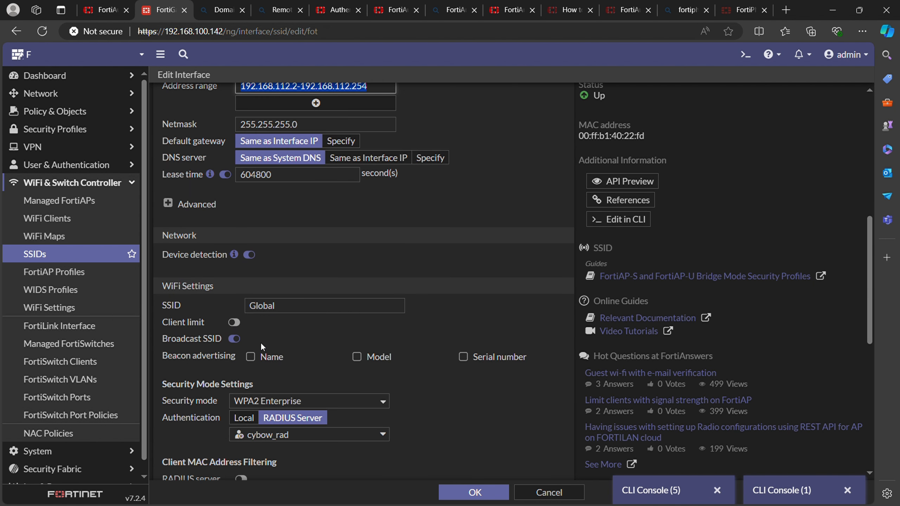
{"action": "scroll", "coordinate": [272, 337], "scroll_direction": "down", "scroll_amount": 2}
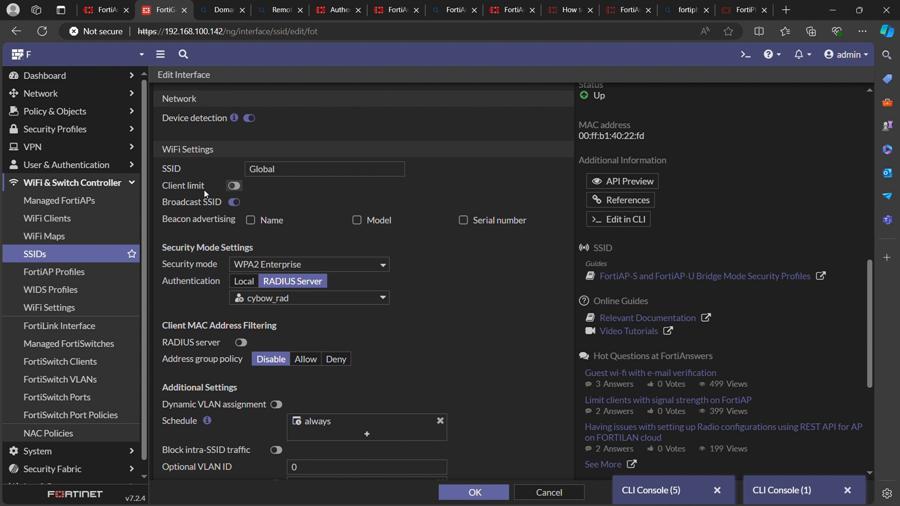
{"action": "triple_click", "coordinate": [299, 173]}
{"action": "scroll", "coordinate": [255, 175], "scroll_direction": "up", "scroll_amount": 1}
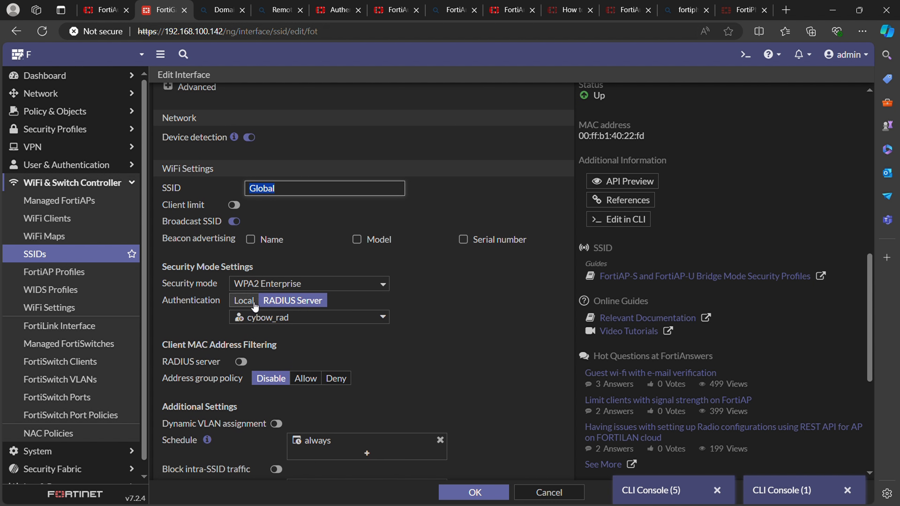
Use WPA2 Enterprise with RADIUS server authentication through cybow_rad for the Global SSID, and save the interface.
{"action": "left_click", "coordinate": [327, 288]}
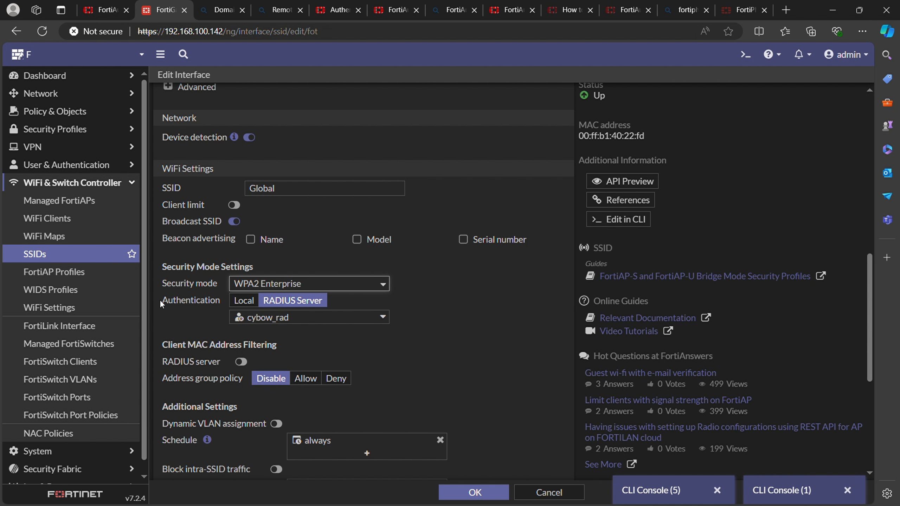
{"action": "left_click_drag", "start_coordinate": [161, 301], "coordinate": [196, 305]}
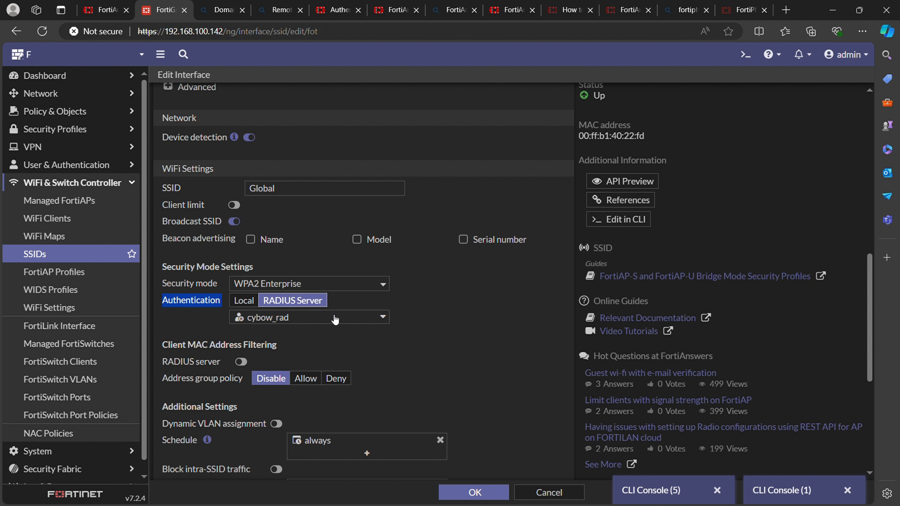
{"action": "left_click", "coordinate": [325, 321]}
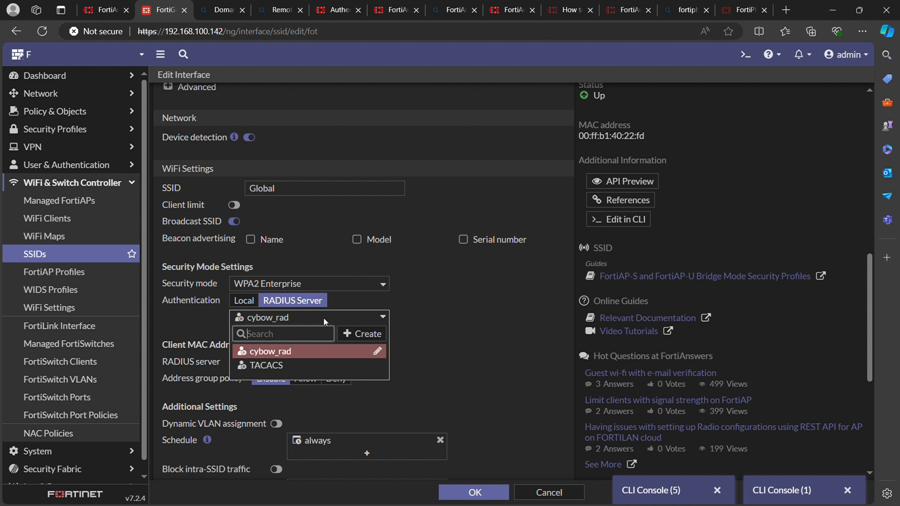
{"action": "left_click", "coordinate": [263, 352]}
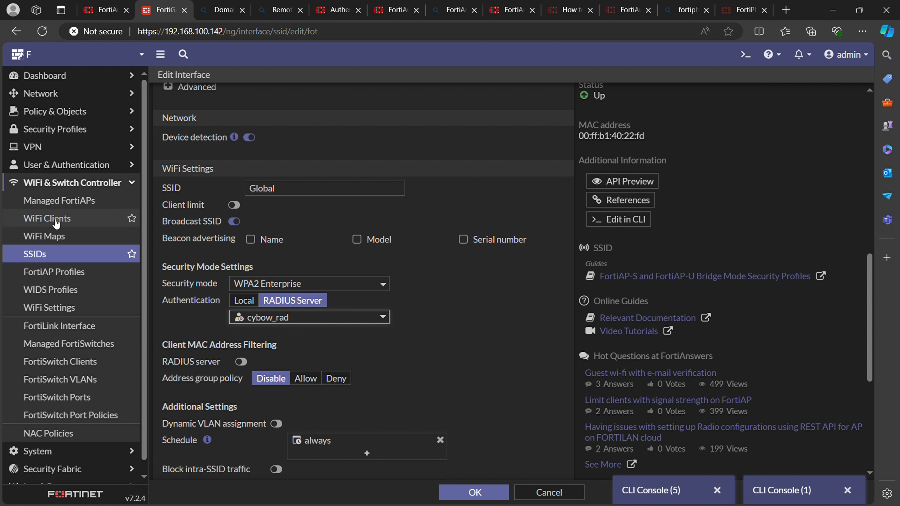
{"action": "left_click", "coordinate": [322, 320]}
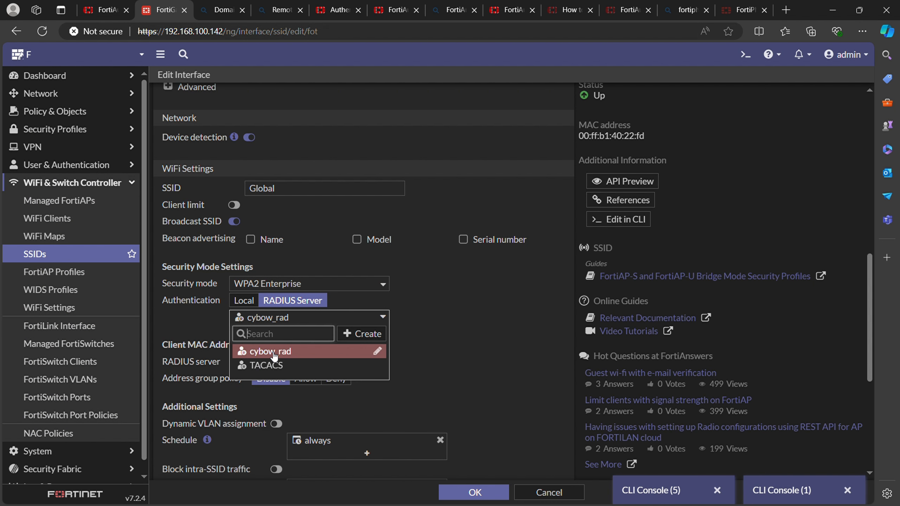
{"action": "left_click", "coordinate": [300, 357]}
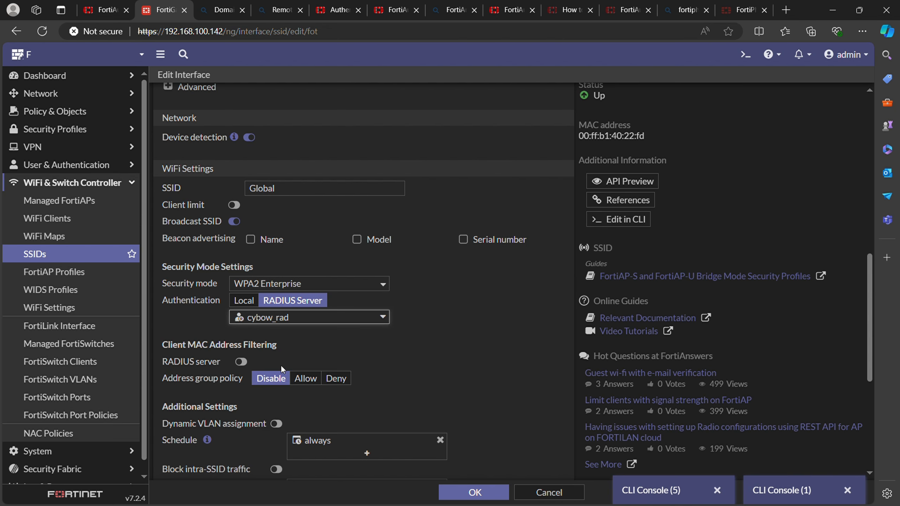
{"action": "scroll", "coordinate": [374, 350], "scroll_direction": "down", "scroll_amount": 3}
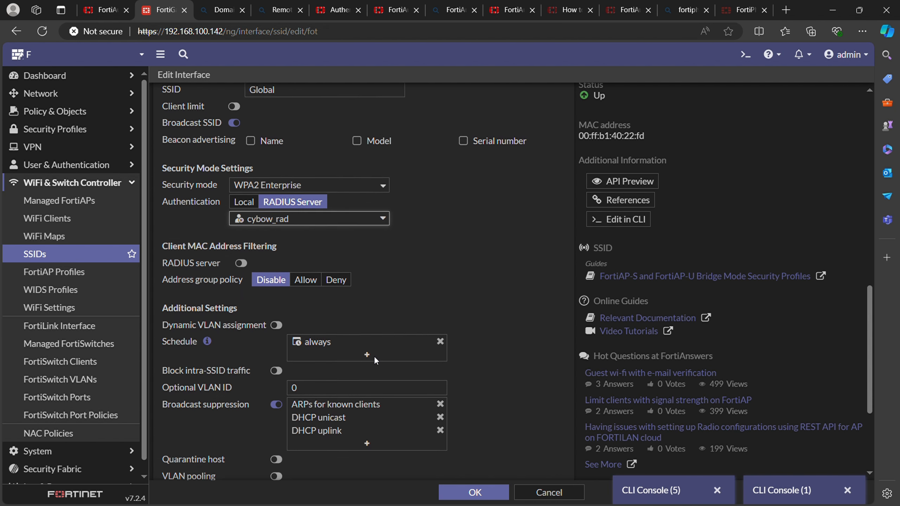
{"action": "scroll", "coordinate": [374, 355], "scroll_direction": "down", "scroll_amount": 4}
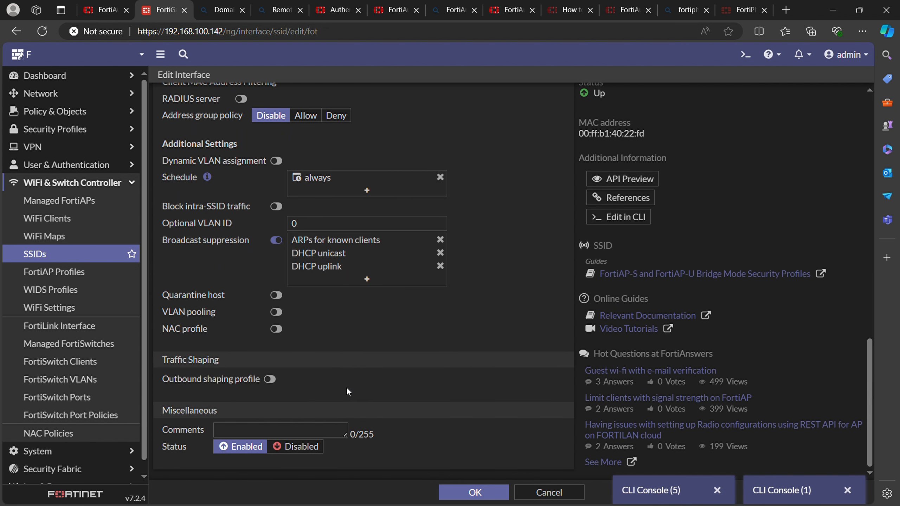
{"action": "left_click", "coordinate": [495, 494]}
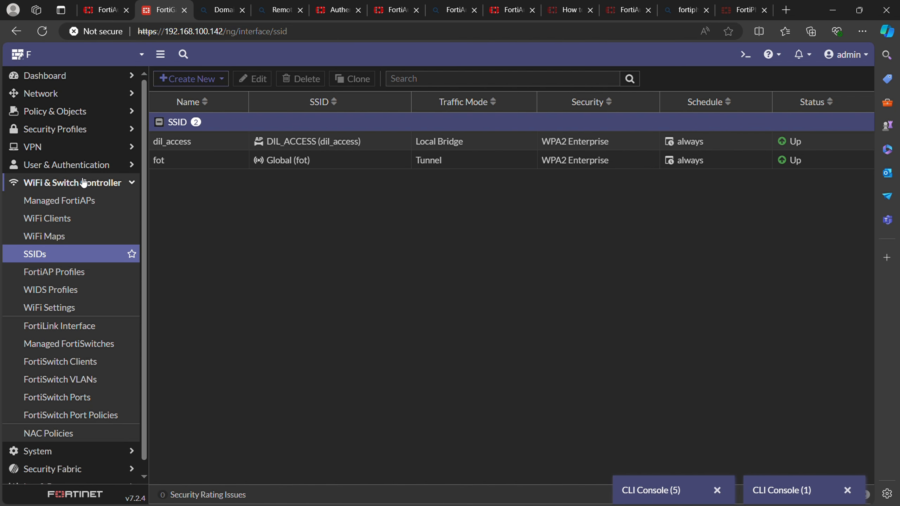
Open the firewall policy tt, from Global (fot) to LAN (port3), for editing.
{"action": "left_click", "coordinate": [125, 112]}
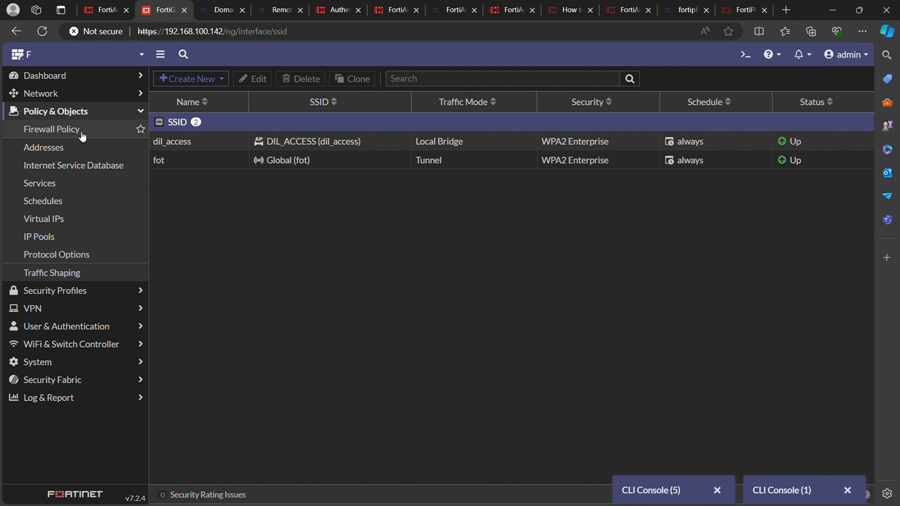
{"action": "left_click", "coordinate": [82, 131]}
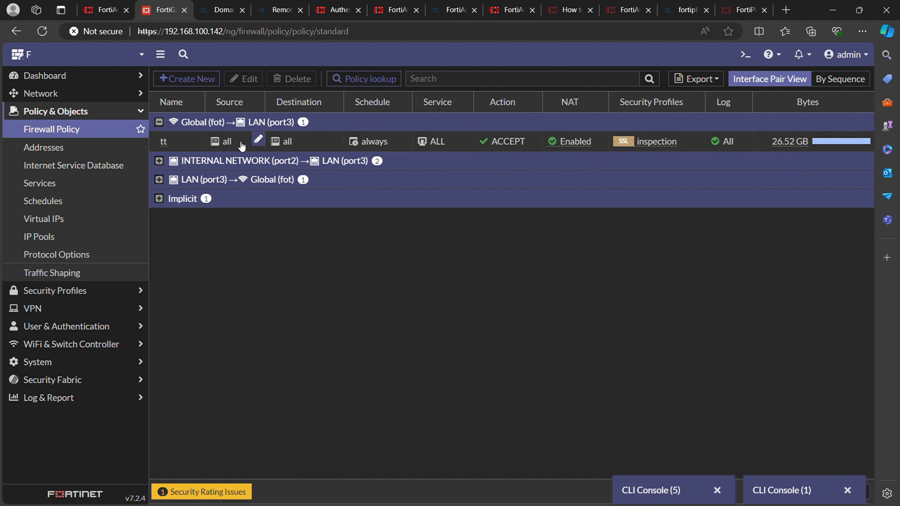
{"action": "double_click", "coordinate": [238, 144]}
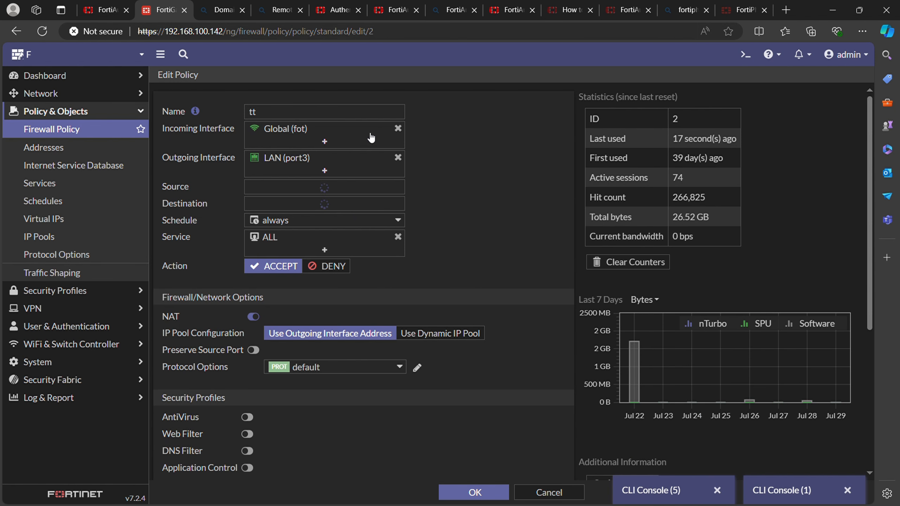
Review the incoming and outgoing interface selections of the tt policy.
{"action": "left_click", "coordinate": [316, 146]}
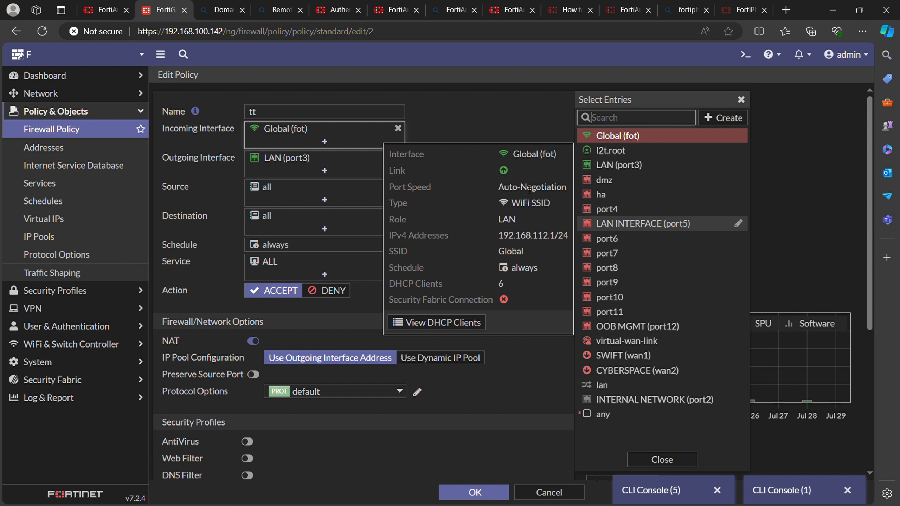
{"action": "mouse_move", "coordinate": [613, 230]}
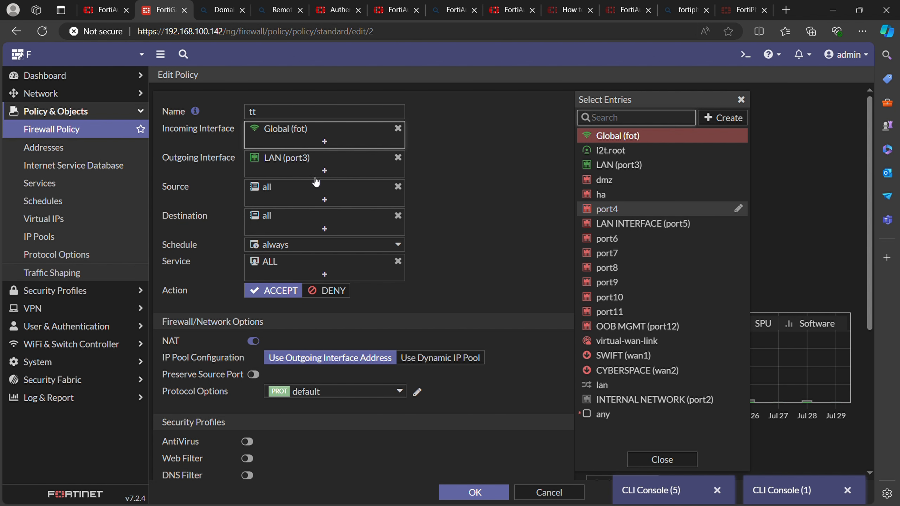
{"action": "left_click", "coordinate": [264, 165]}
{"action": "left_click", "coordinate": [439, 141]}
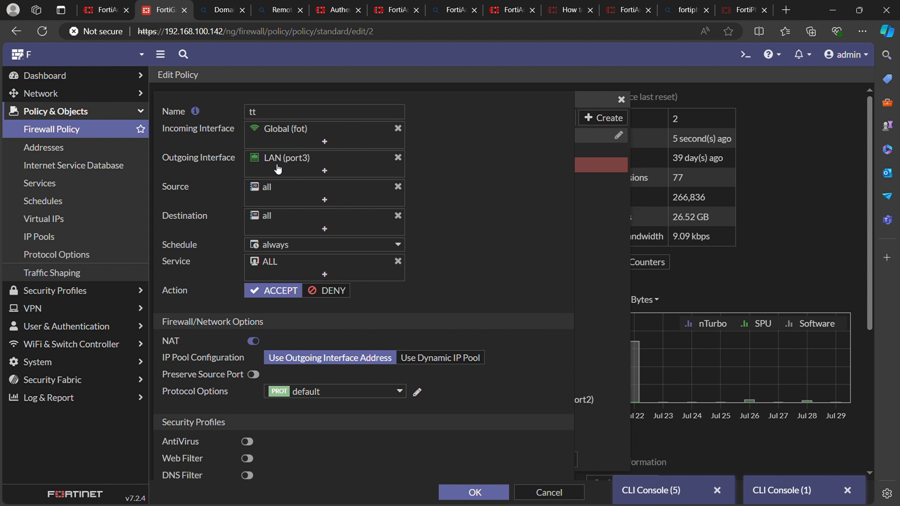
{"action": "mouse_move", "coordinate": [269, 160]}
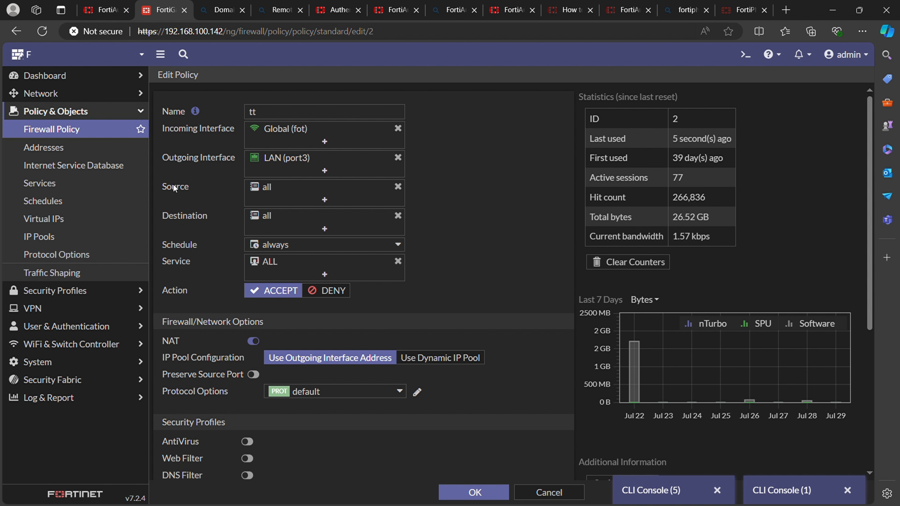
Check the users and user groups available as a source for the tt policy, including the members of Radius_users.
{"action": "left_click", "coordinate": [268, 195]}
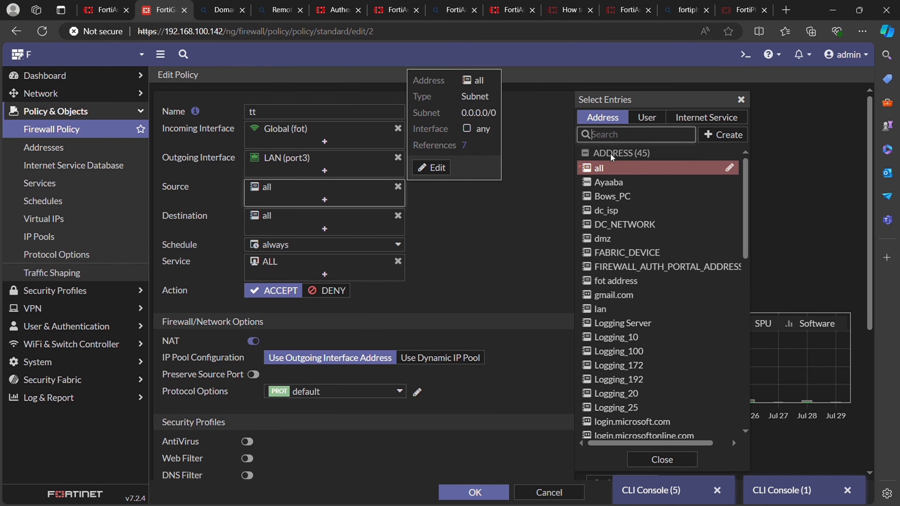
{"action": "left_click", "coordinate": [646, 117]}
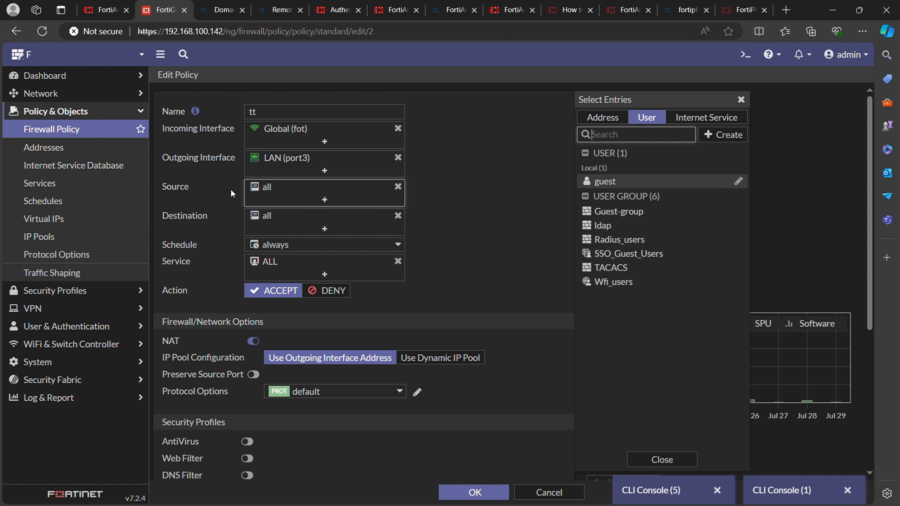
{"action": "mouse_move", "coordinate": [631, 245]}
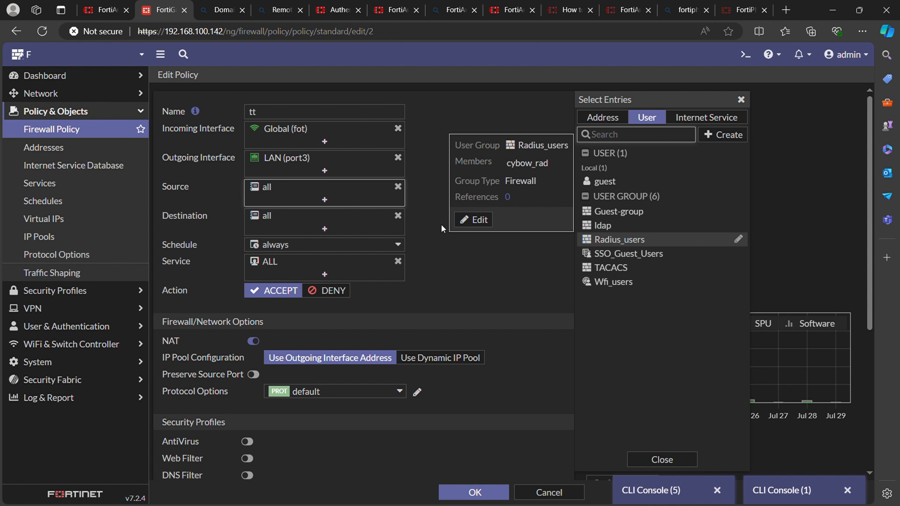
{"action": "left_click", "coordinate": [740, 101]}
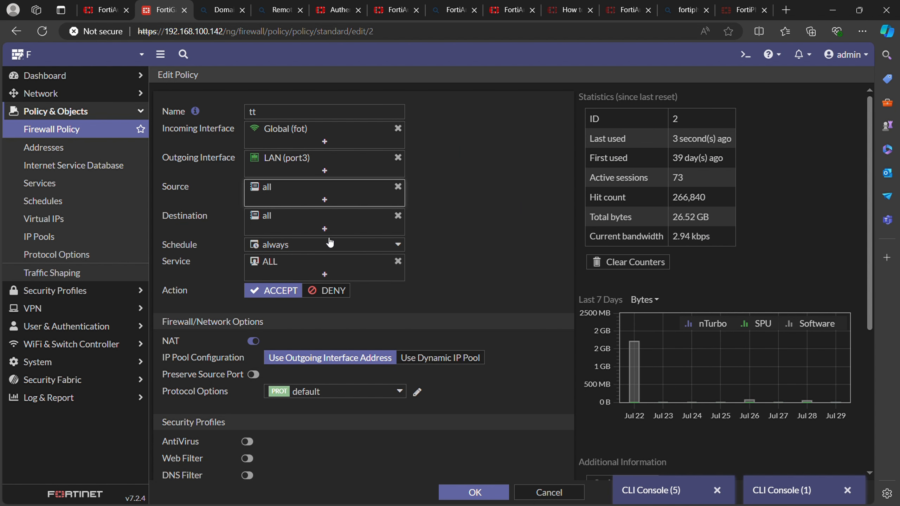
Review the tt policy's NAT, security profile, SSL inspection and logging options, and save the policy.
{"action": "scroll", "coordinate": [277, 264], "scroll_direction": "down", "scroll_amount": 2}
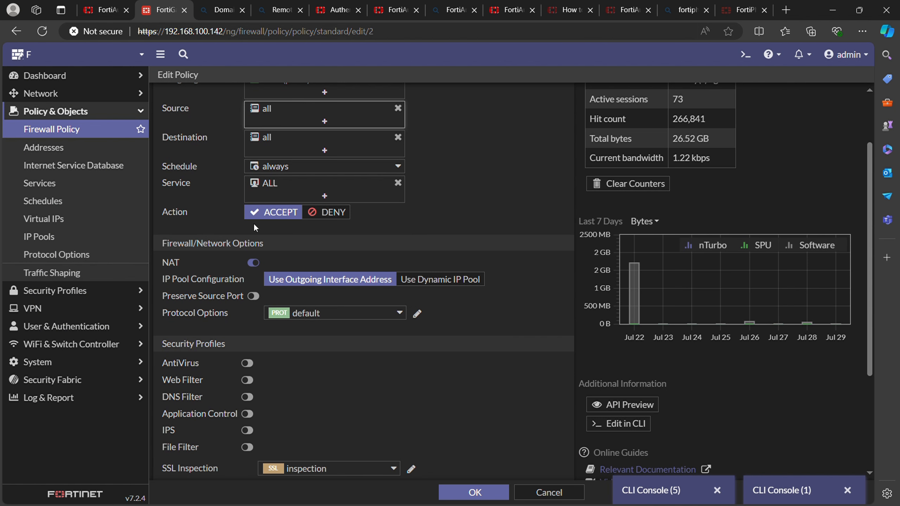
{"action": "scroll", "coordinate": [255, 226], "scroll_direction": "up", "scroll_amount": 1}
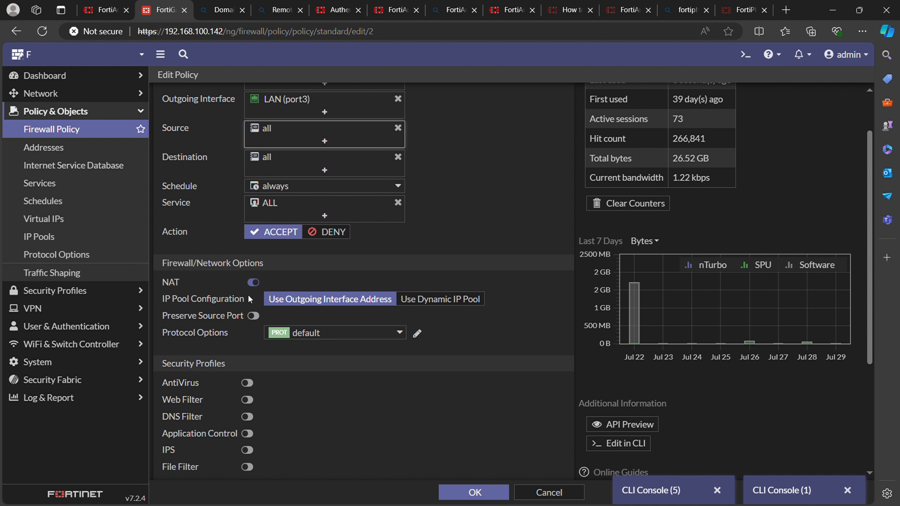
{"action": "scroll", "coordinate": [267, 249], "scroll_direction": "down", "scroll_amount": 5}
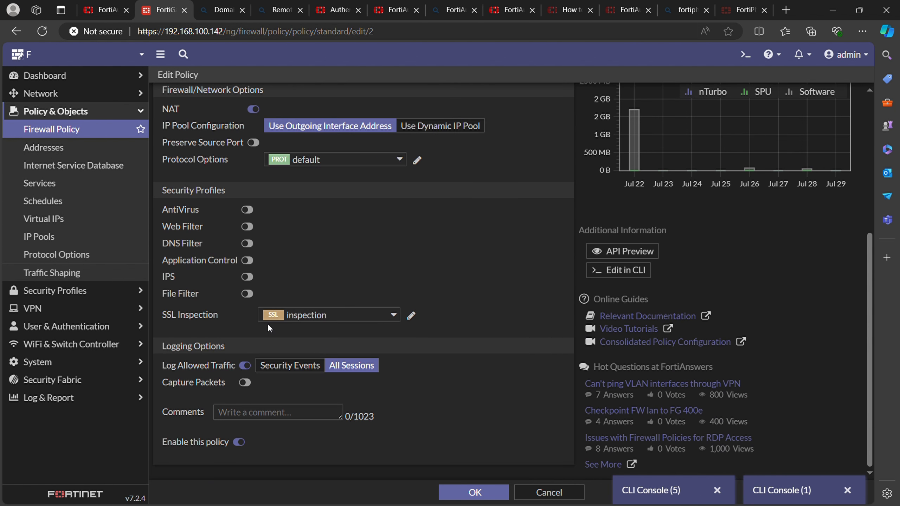
{"action": "left_click", "coordinate": [461, 492]}
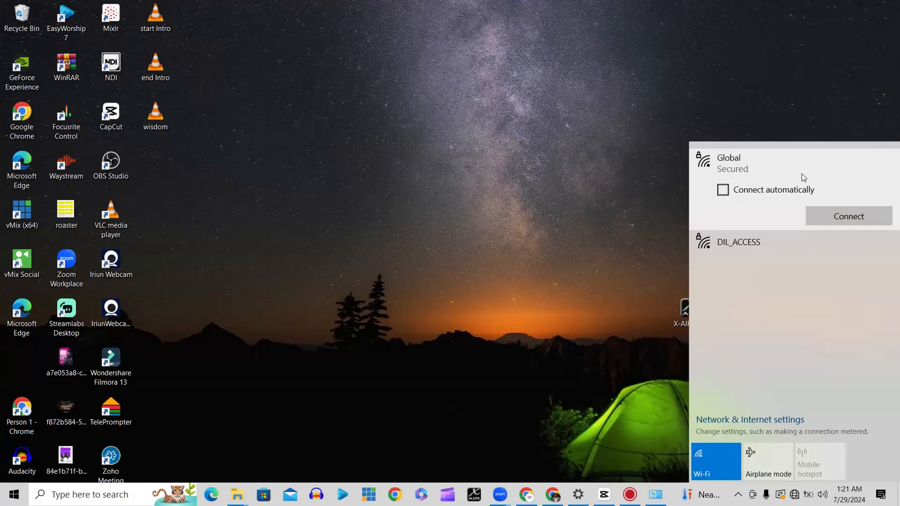
On the Windows client, forget the saved Global Wi-Fi network and start a new connection to it.
{"action": "right_click", "coordinate": [804, 177]}
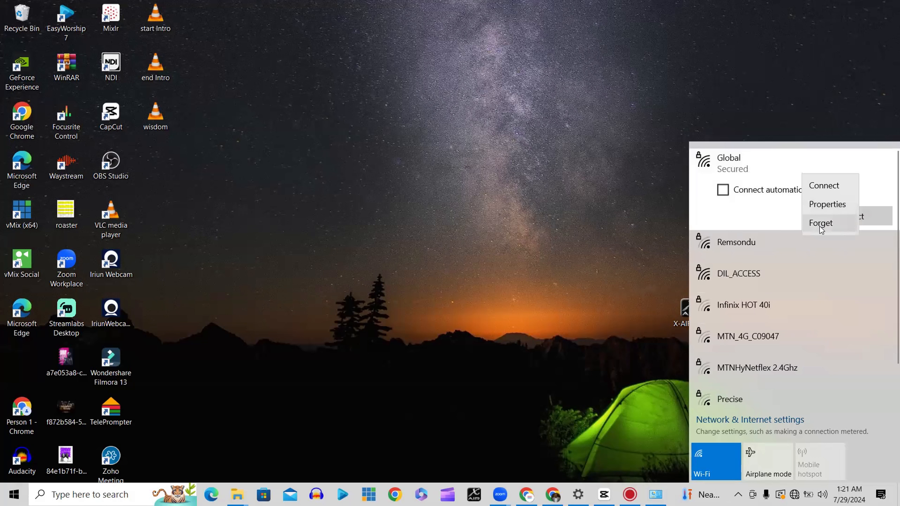
{"action": "left_click", "coordinate": [820, 222]}
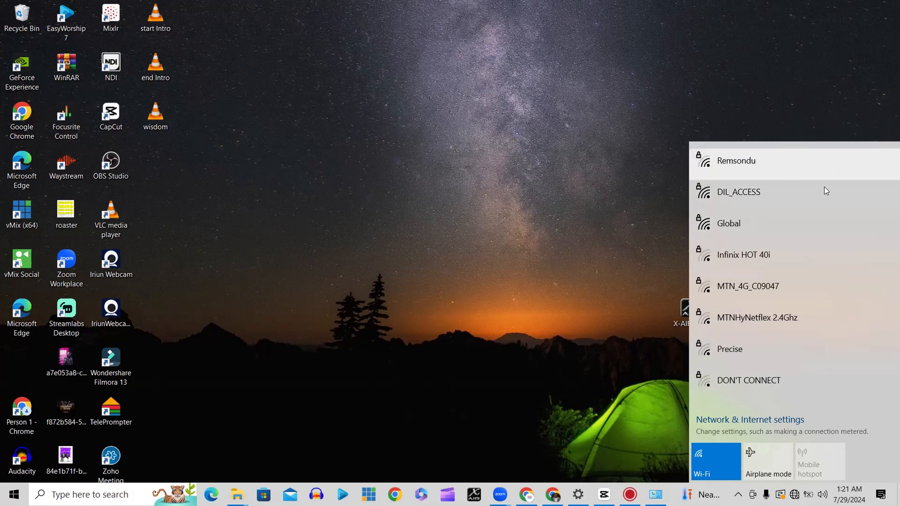
{"action": "left_click", "coordinate": [820, 223]}
{"action": "left_click", "coordinate": [856, 272]}
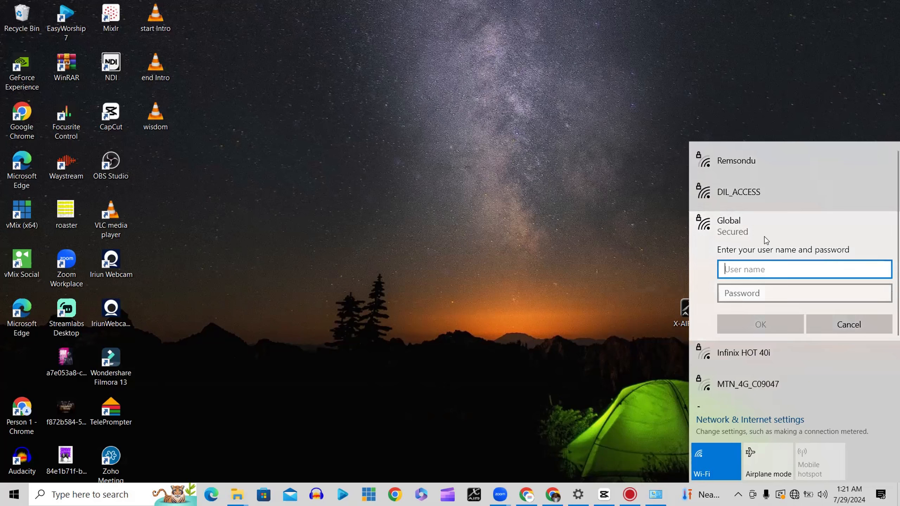
Sign in to the Global network with the domain account's user name and password, and agree to continue connecting.
{"action": "key", "text": "ctrl+v"}
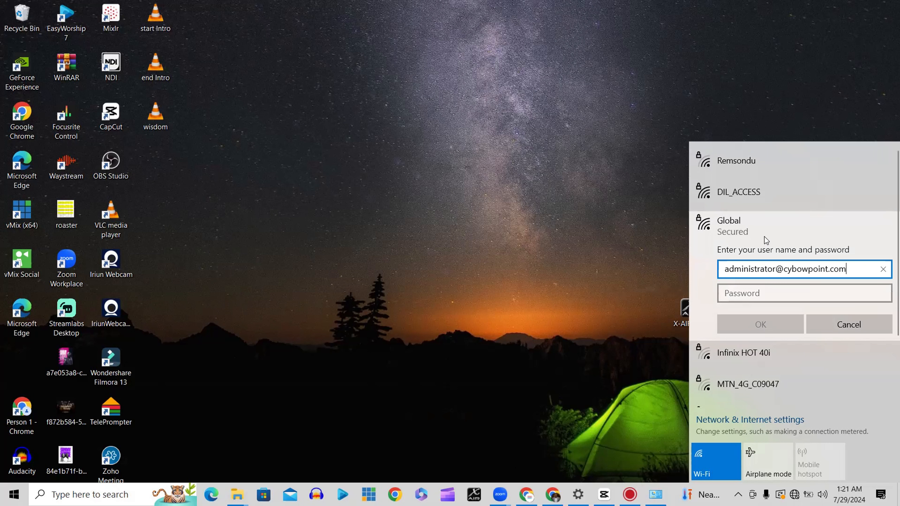
{"action": "key", "text": "Tab"}
{"action": "type", "text": "*****"}
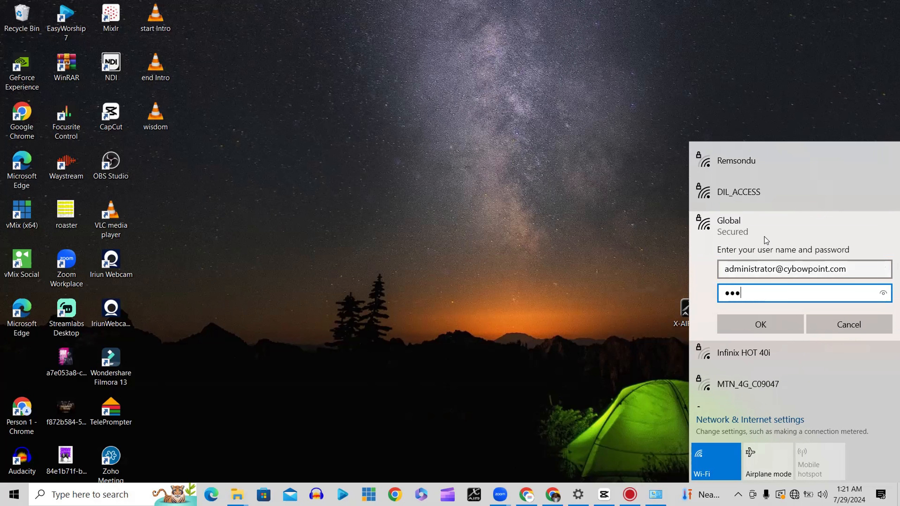
{"action": "type", "text": "*******"}
{"action": "key", "text": "Return"}
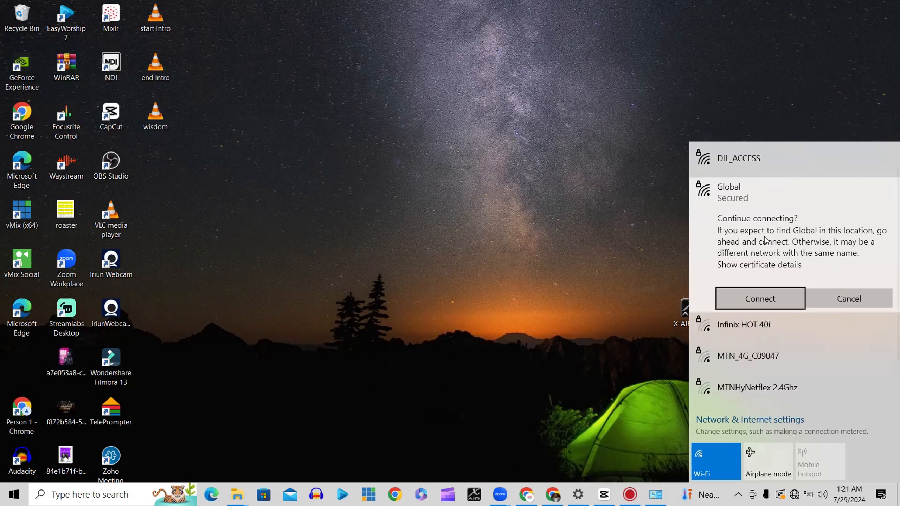
{"action": "left_click", "coordinate": [755, 289]}
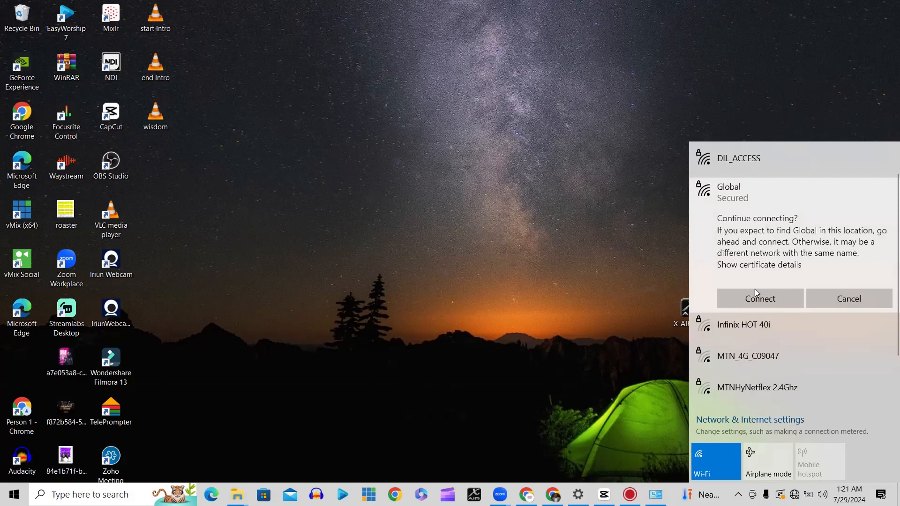
{"action": "left_click", "coordinate": [755, 290]}
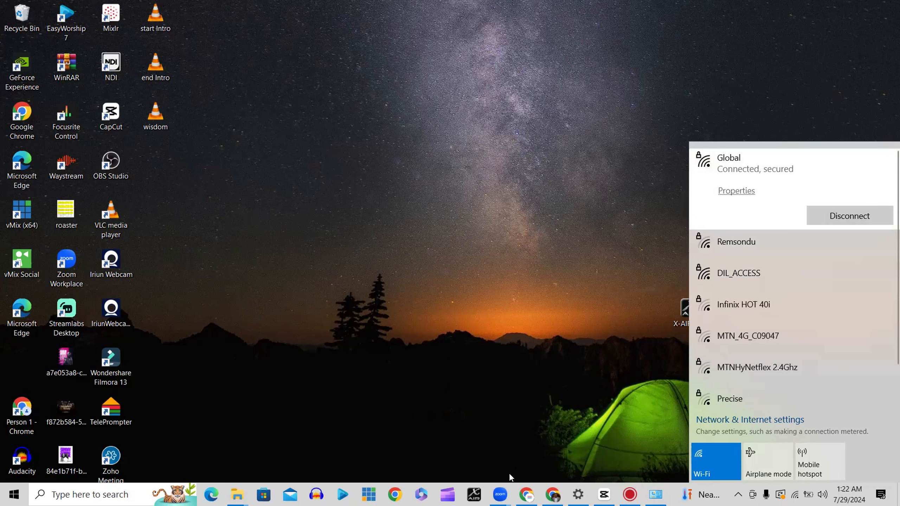
Switch to Chrome and test internet access by searching Google for "jh" and browsing the results.
{"action": "left_click", "coordinate": [527, 494]}
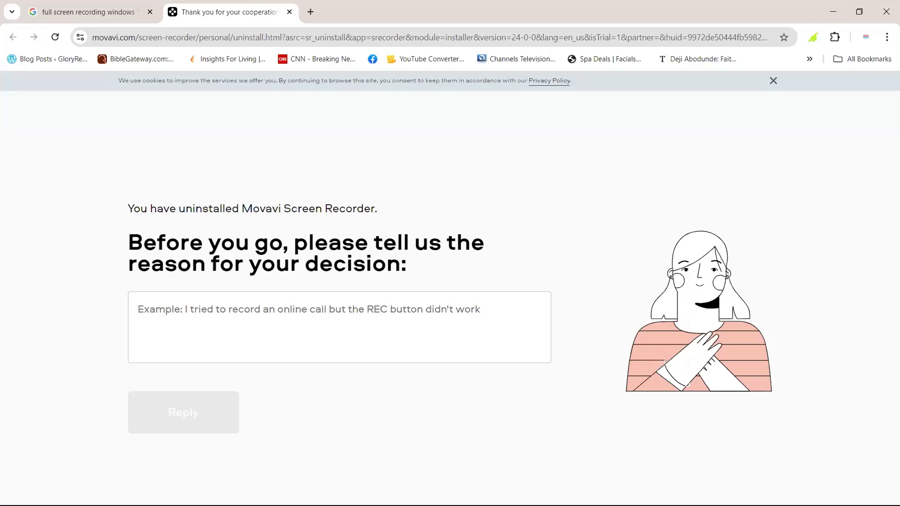
{"action": "left_click", "coordinate": [317, 37]}
{"action": "type", "text": "jh"}
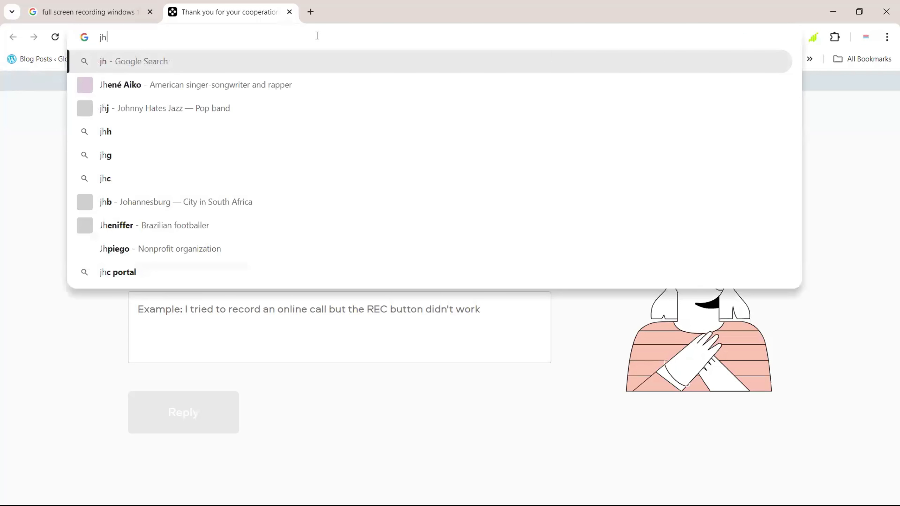
{"action": "key", "text": "Return"}
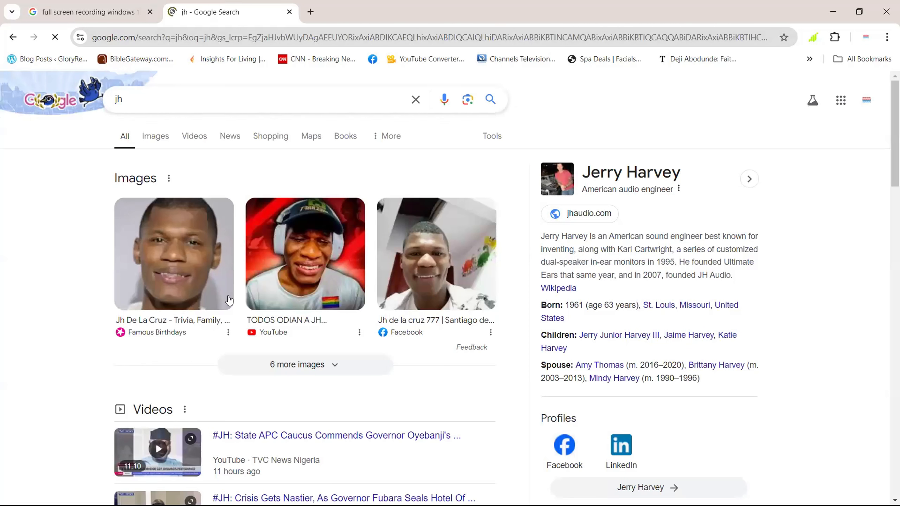
{"action": "scroll", "coordinate": [229, 295], "scroll_direction": "down", "scroll_amount": 10}
{"action": "scroll", "coordinate": [218, 349], "scroll_direction": "down", "scroll_amount": 10}
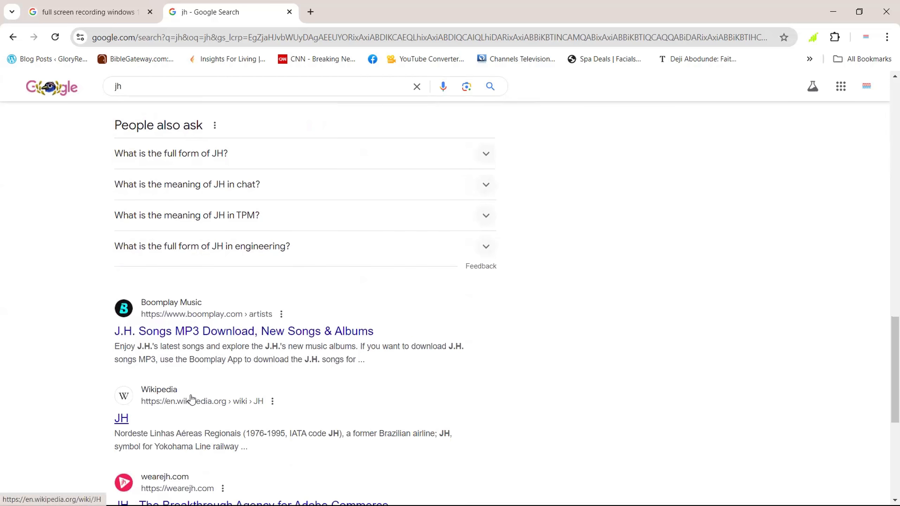
{"action": "scroll", "coordinate": [190, 397], "scroll_direction": "up", "scroll_amount": 15}
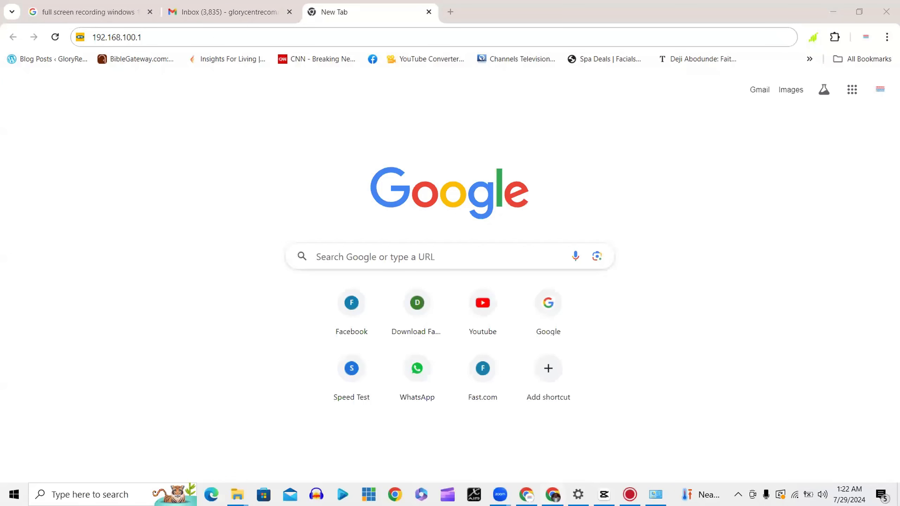
Switch to the FortiGate Forward Traffic log and refresh its entries.
{"action": "key", "text": "super"}
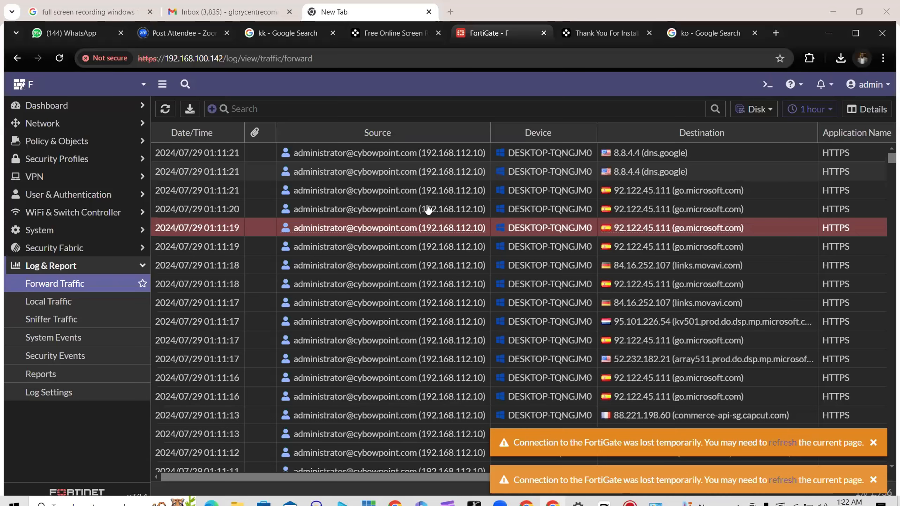
{"action": "left_click", "coordinate": [227, 156]}
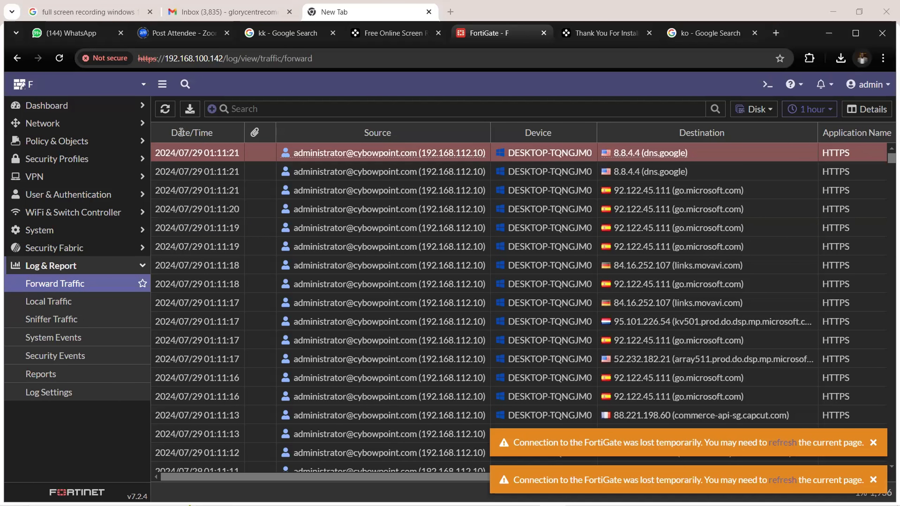
{"action": "left_click", "coordinate": [165, 109]}
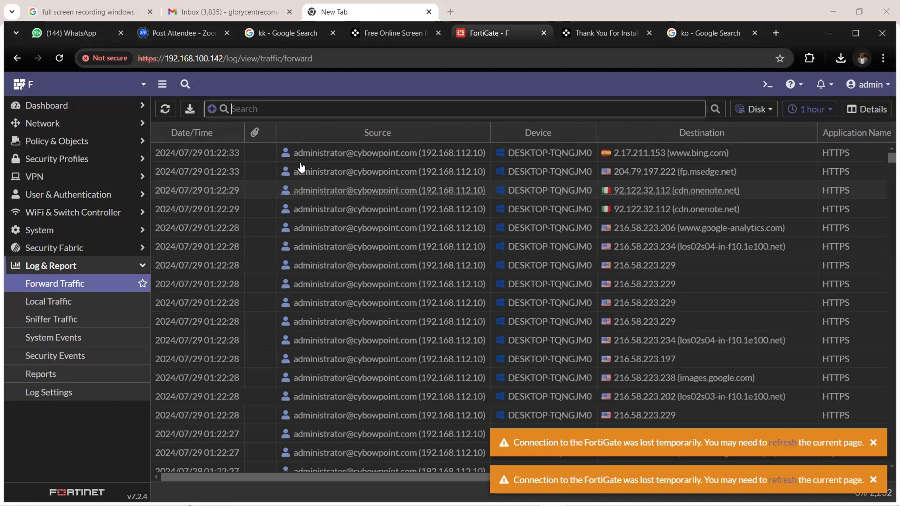
Examine the source user and IP address of the latest forward traffic entries.
{"action": "left_click_drag", "start_coordinate": [294, 153], "coordinate": [482, 156]}
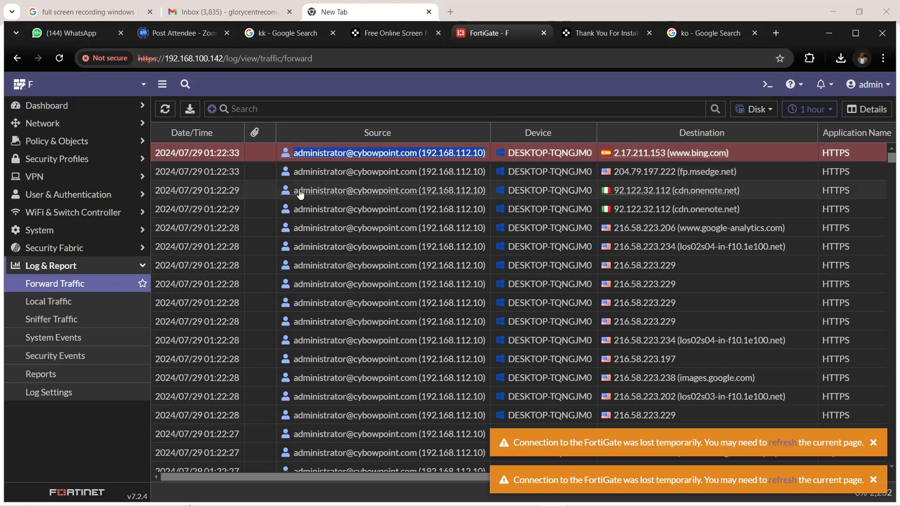
{"action": "left_click_drag", "start_coordinate": [297, 190], "coordinate": [483, 195]}
{"action": "left_click_drag", "start_coordinate": [318, 248], "coordinate": [401, 252]}
{"action": "left_click_drag", "start_coordinate": [293, 303], "coordinate": [404, 304]}
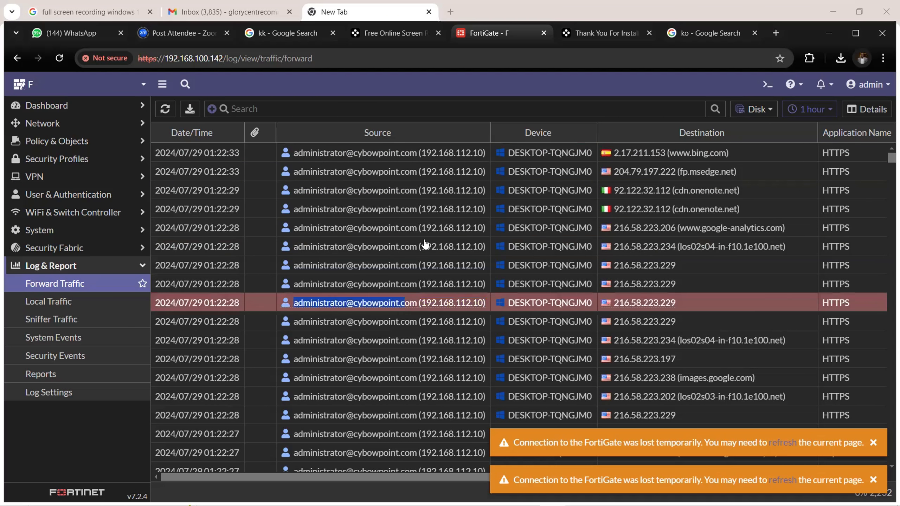